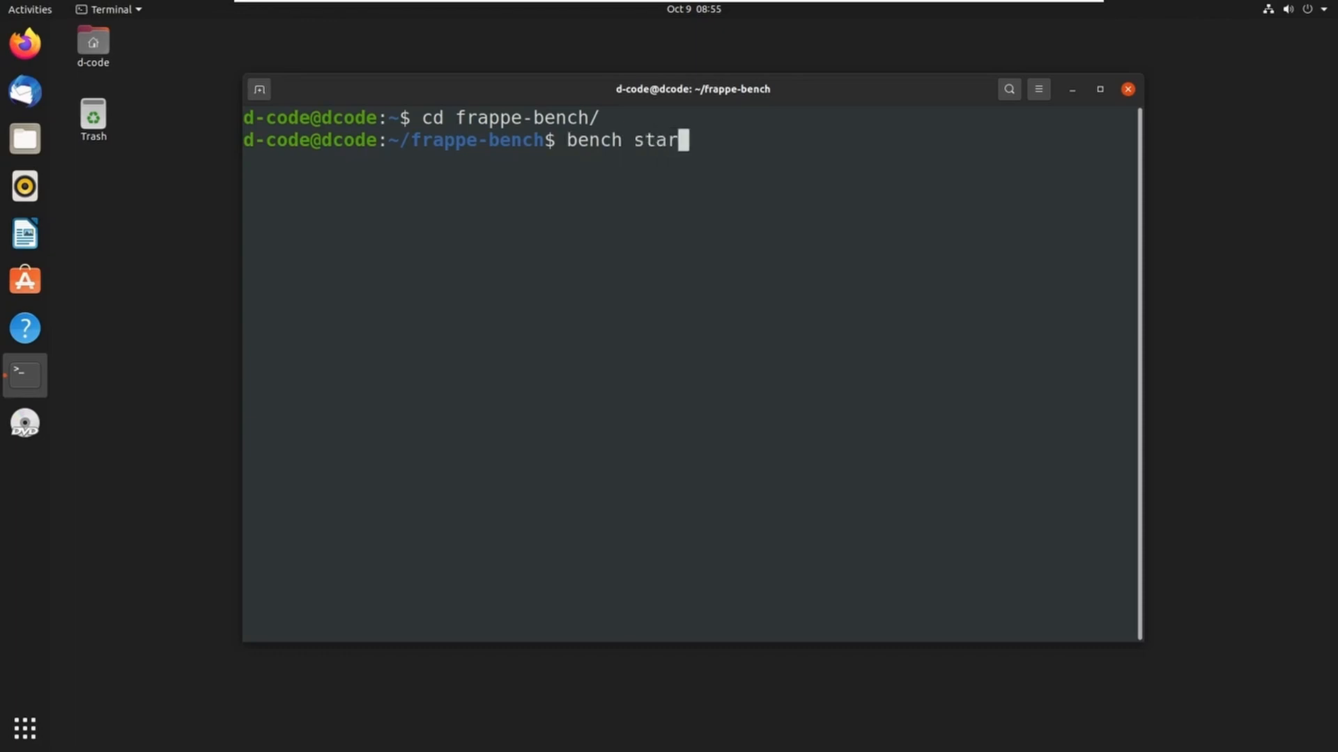
{"action": "key", "text": "Return"}
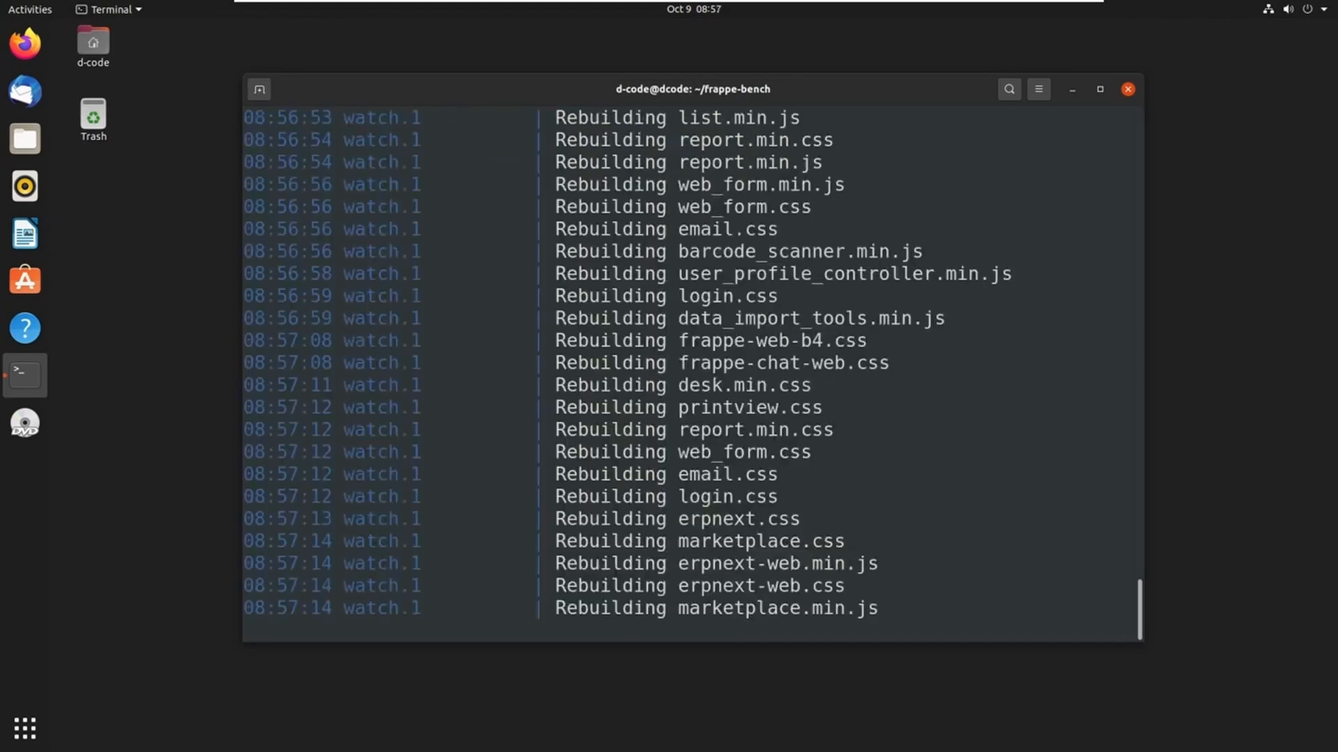
{"action": "scroll", "coordinate": [754, 426], "scroll_direction": "up", "scroll_amount": 20}
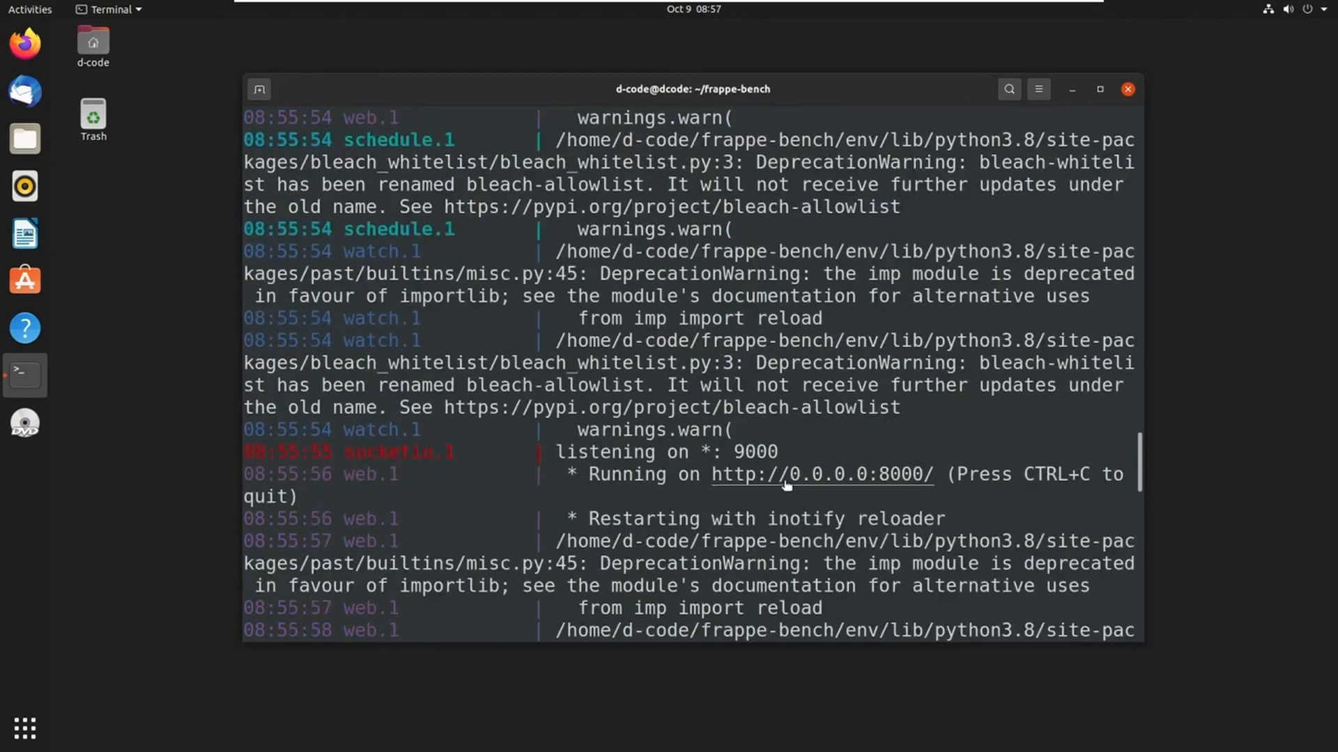
{"action": "right_click", "coordinate": [784, 482]}
{"action": "left_click", "coordinate": [827, 493]}
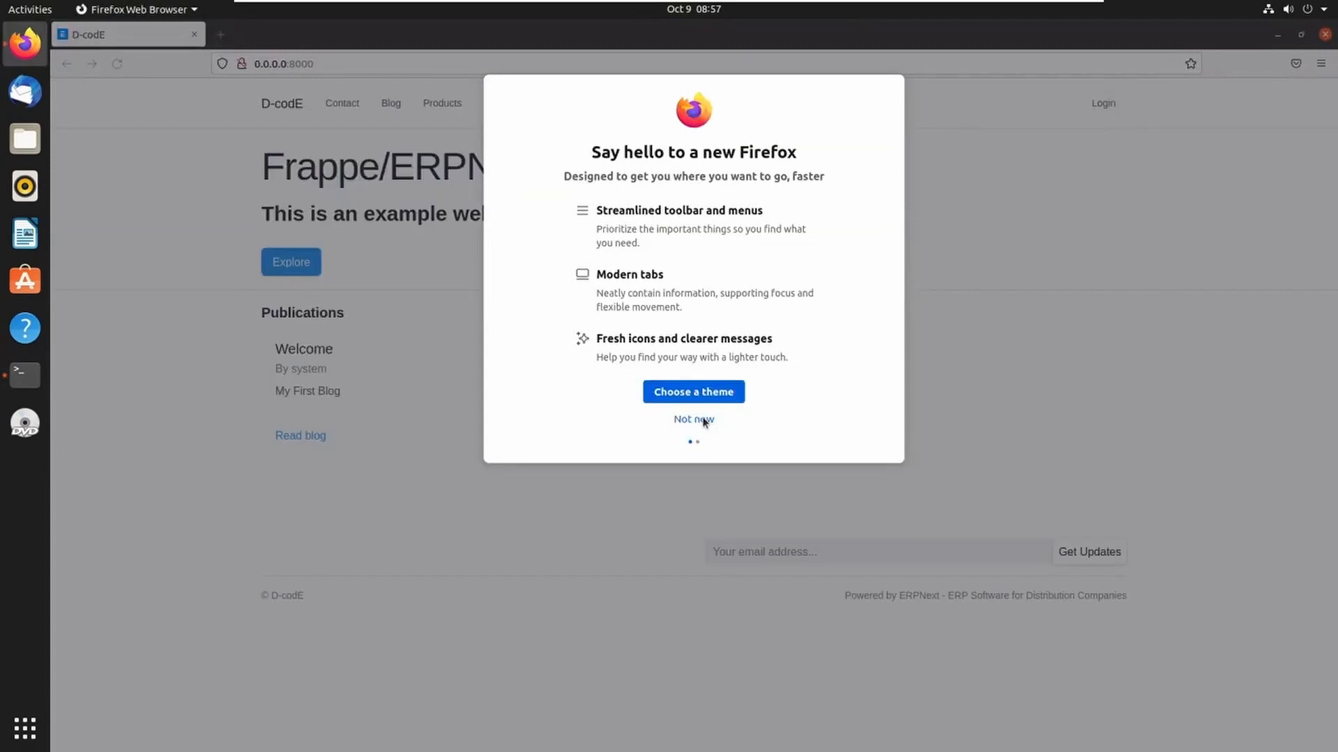
{"action": "left_click", "coordinate": [697, 421]}
Log in to ERPNext as Administrator using the saved login with its account password.
{"action": "left_click", "coordinate": [1108, 105]}
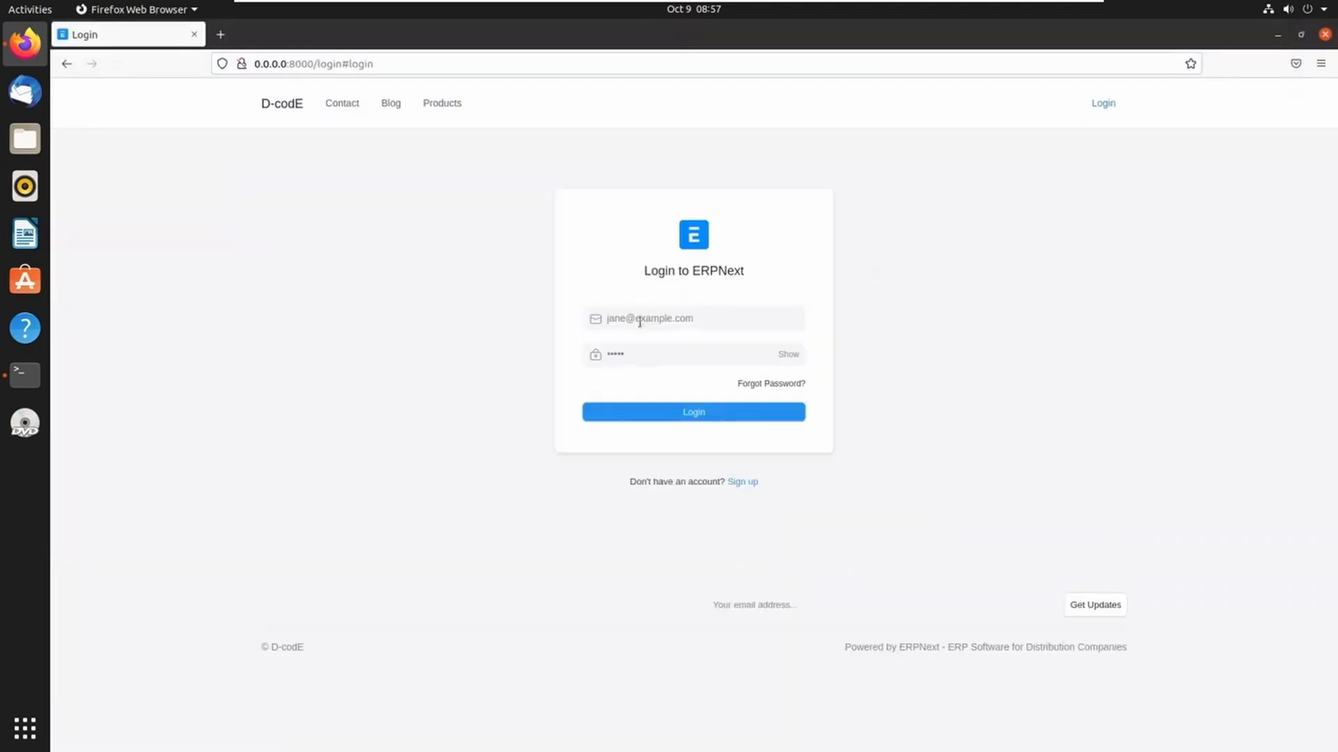
{"action": "left_click", "coordinate": [642, 322]}
{"action": "left_click", "coordinate": [644, 381]}
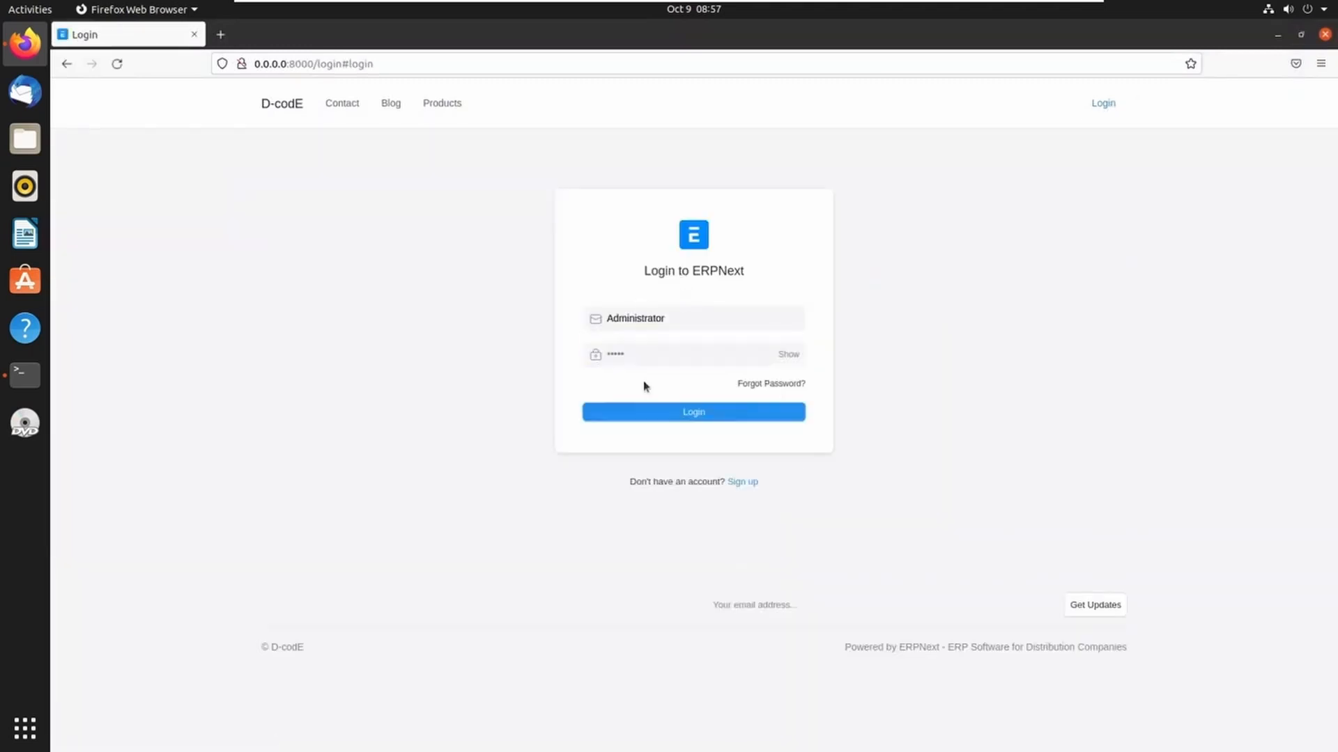
{"action": "left_click", "coordinate": [663, 417]}
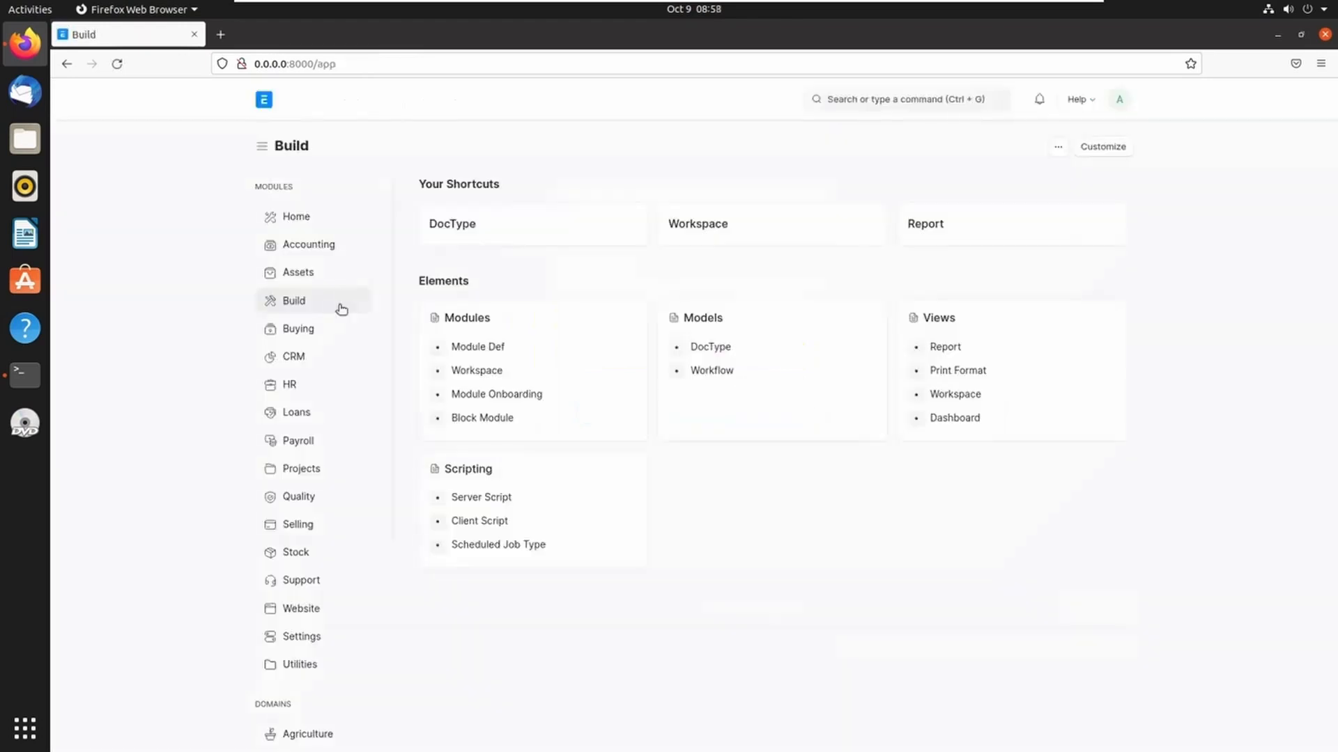
Create a new DocType named "Naming Series Doc" and assign it to the Programming Module.
{"action": "left_click", "coordinate": [470, 232]}
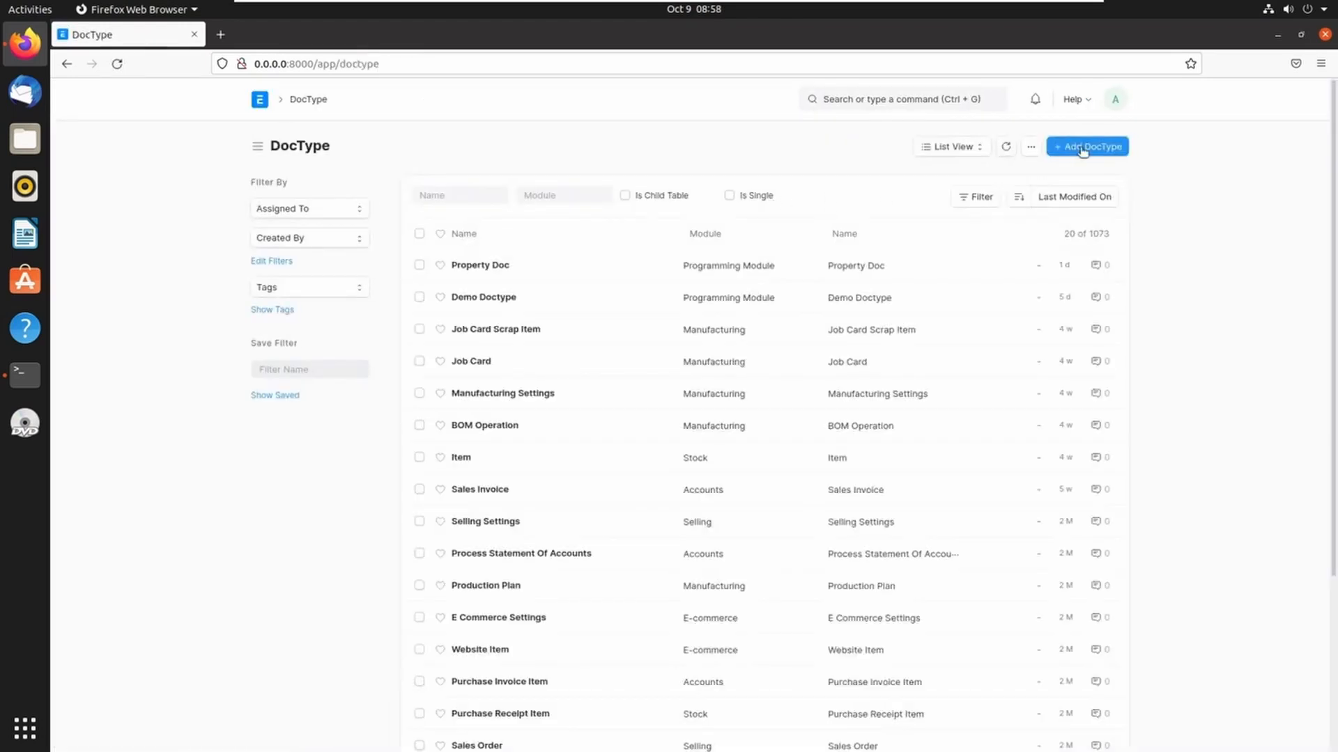
{"action": "left_click", "coordinate": [1082, 148]}
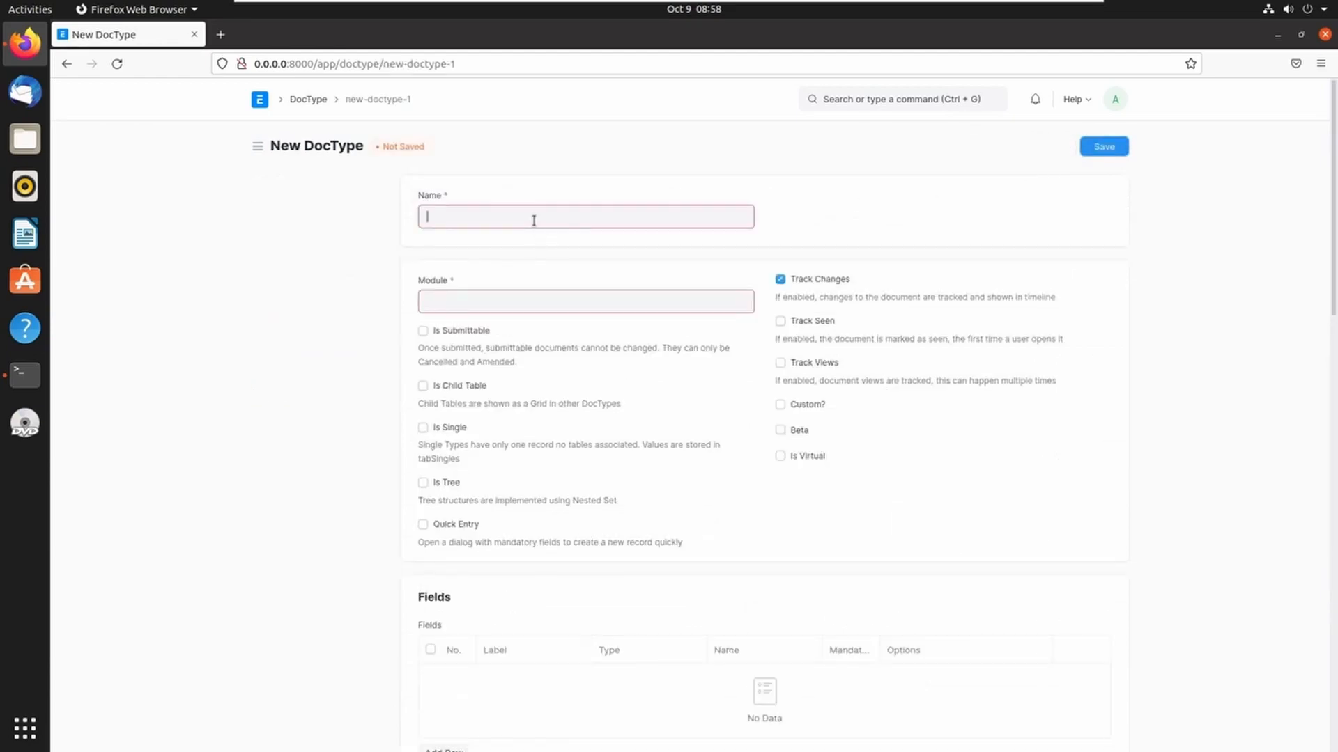
{"action": "type", "text": "Naming "}
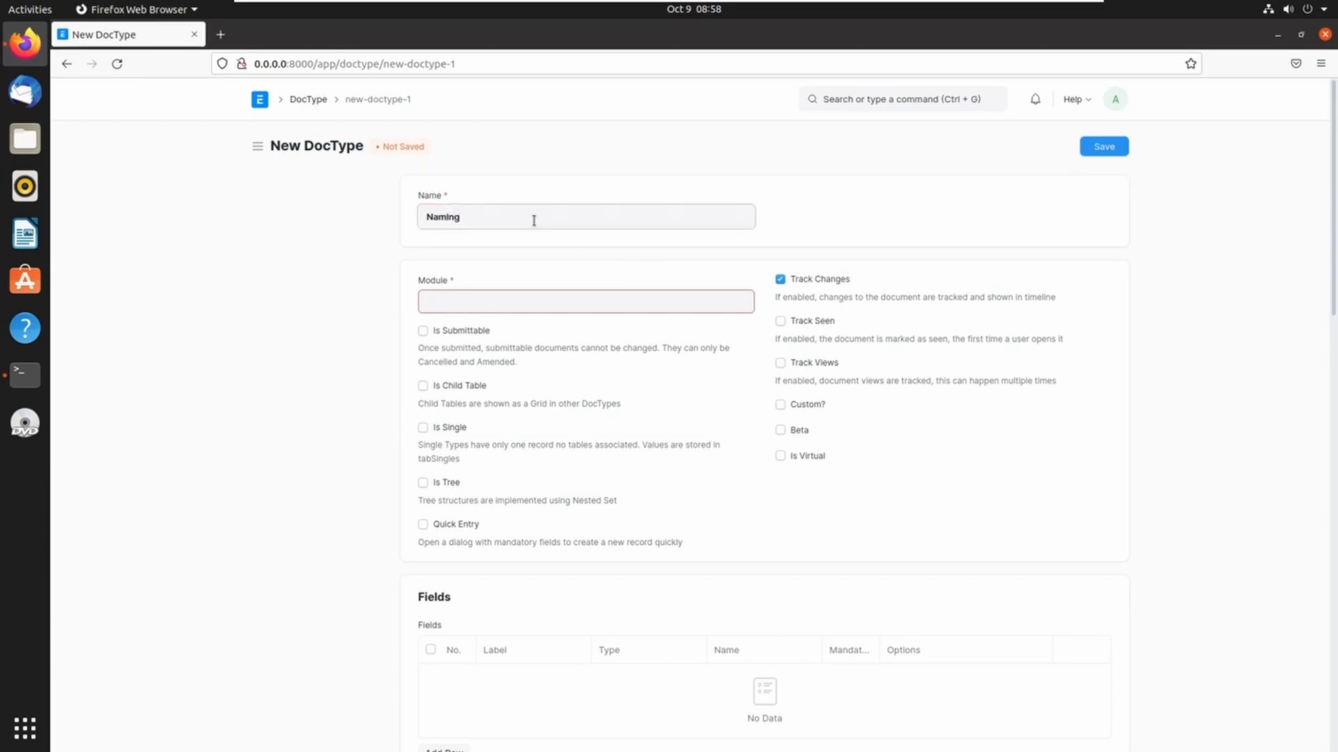
{"action": "type", "text": "Series Doc"}
{"action": "left_click", "coordinate": [481, 299]}
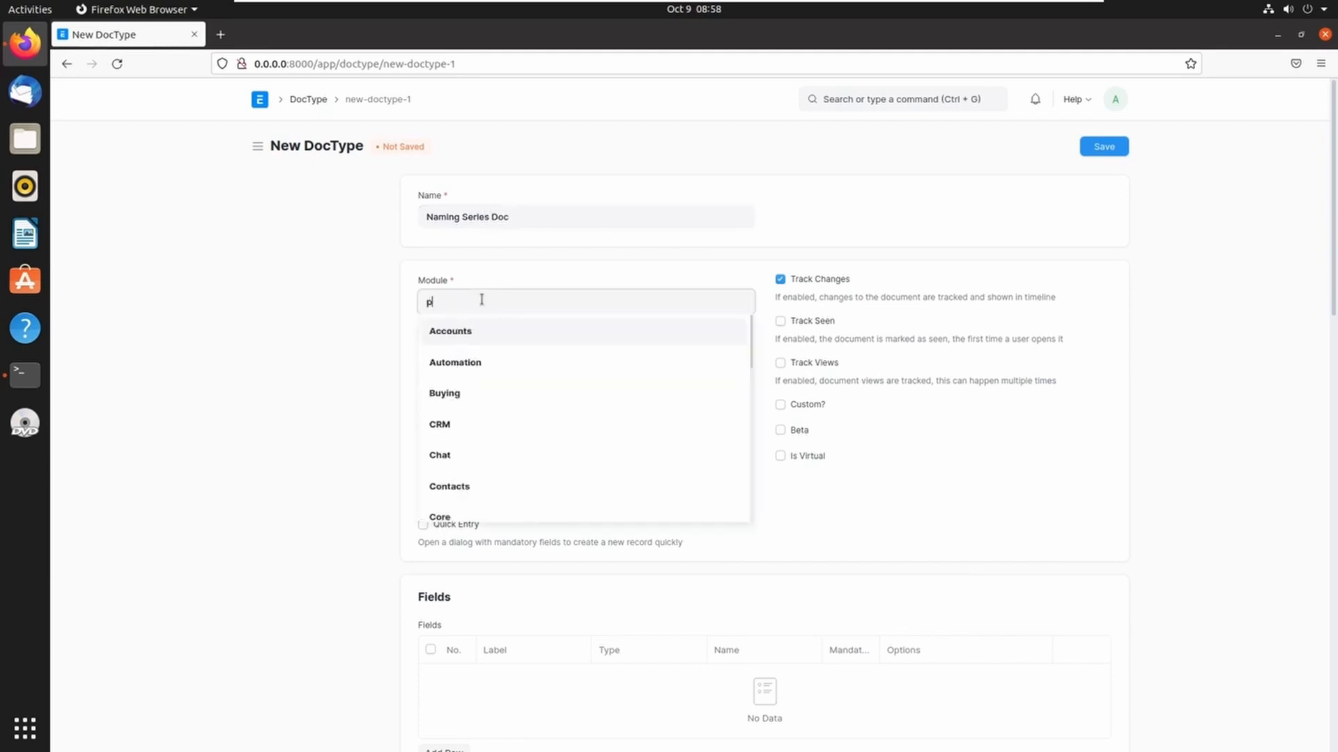
{"action": "type", "text": "pro"}
{"action": "left_click", "coordinate": [484, 333]}
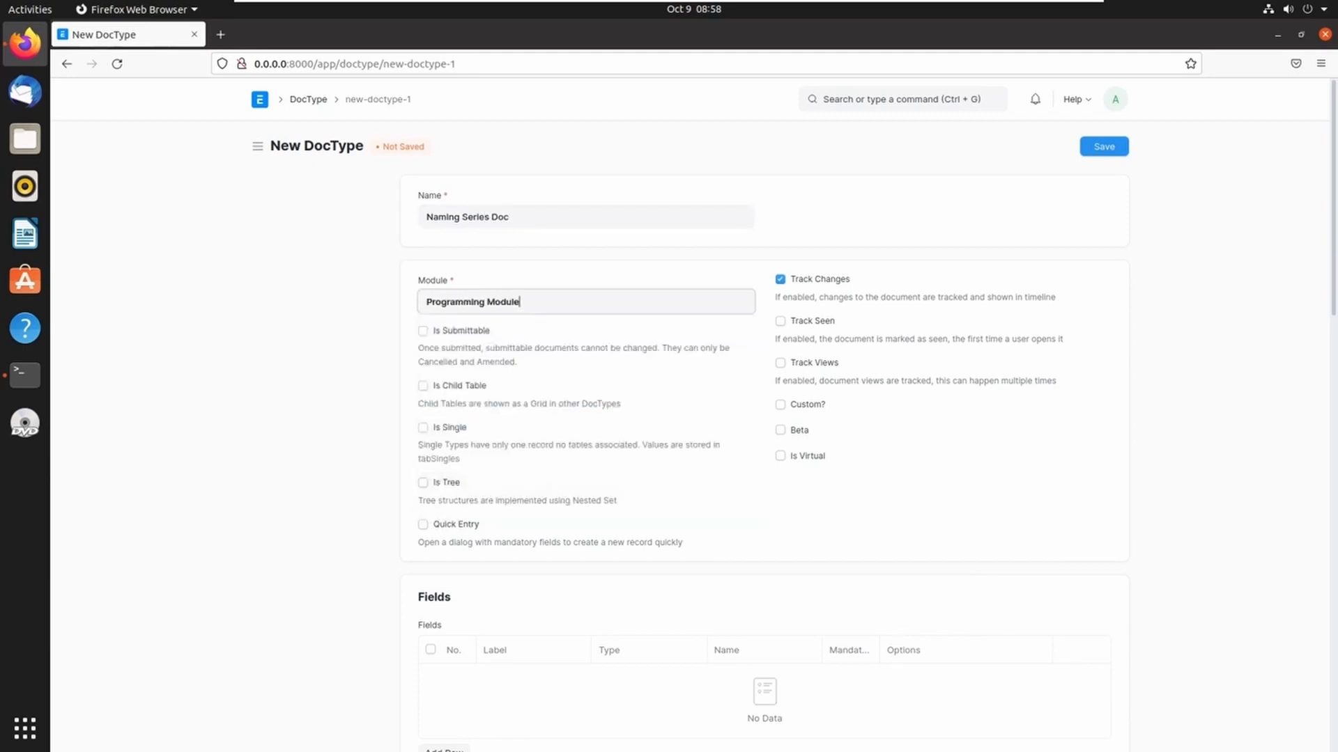
Add two Data fields labelled ABC and EDF to the new DocType's fields table.
{"action": "scroll", "coordinate": [530, 489], "scroll_direction": "down", "scroll_amount": 5}
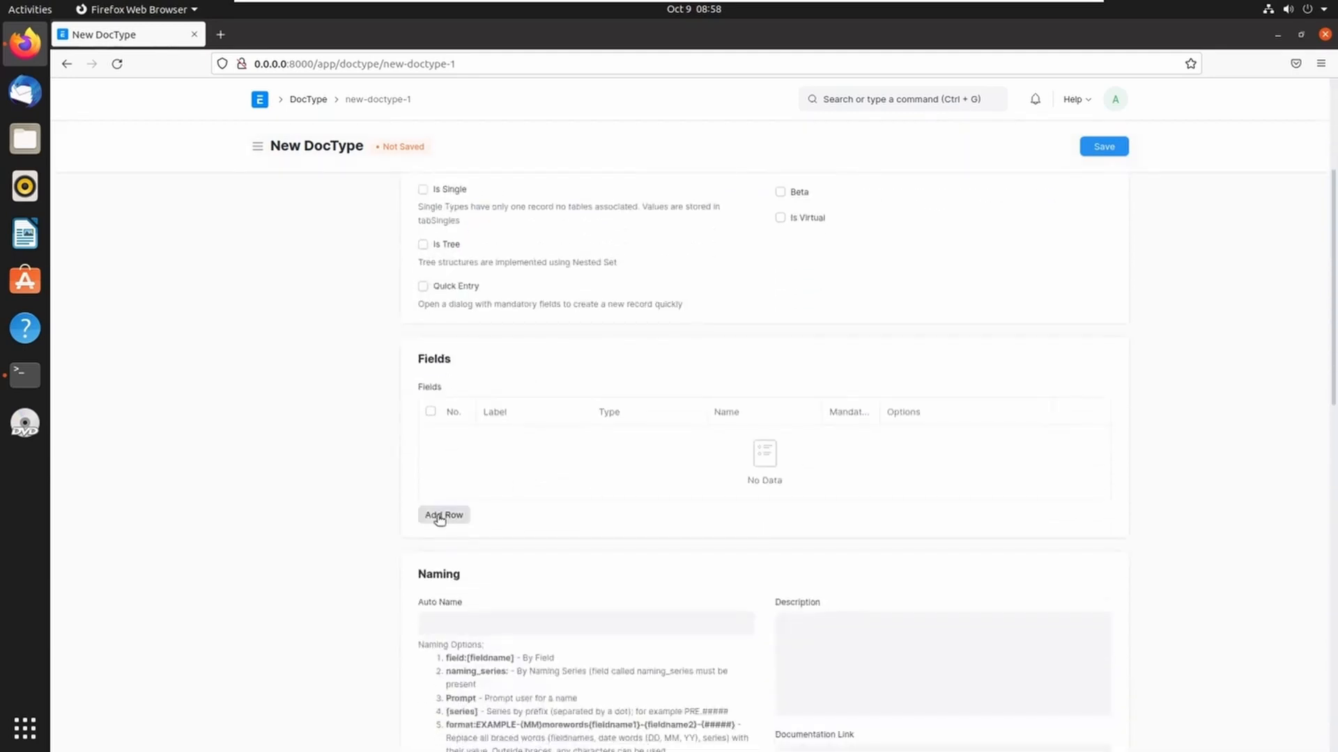
{"action": "left_click", "coordinate": [442, 513]}
{"action": "left_click", "coordinate": [505, 231]}
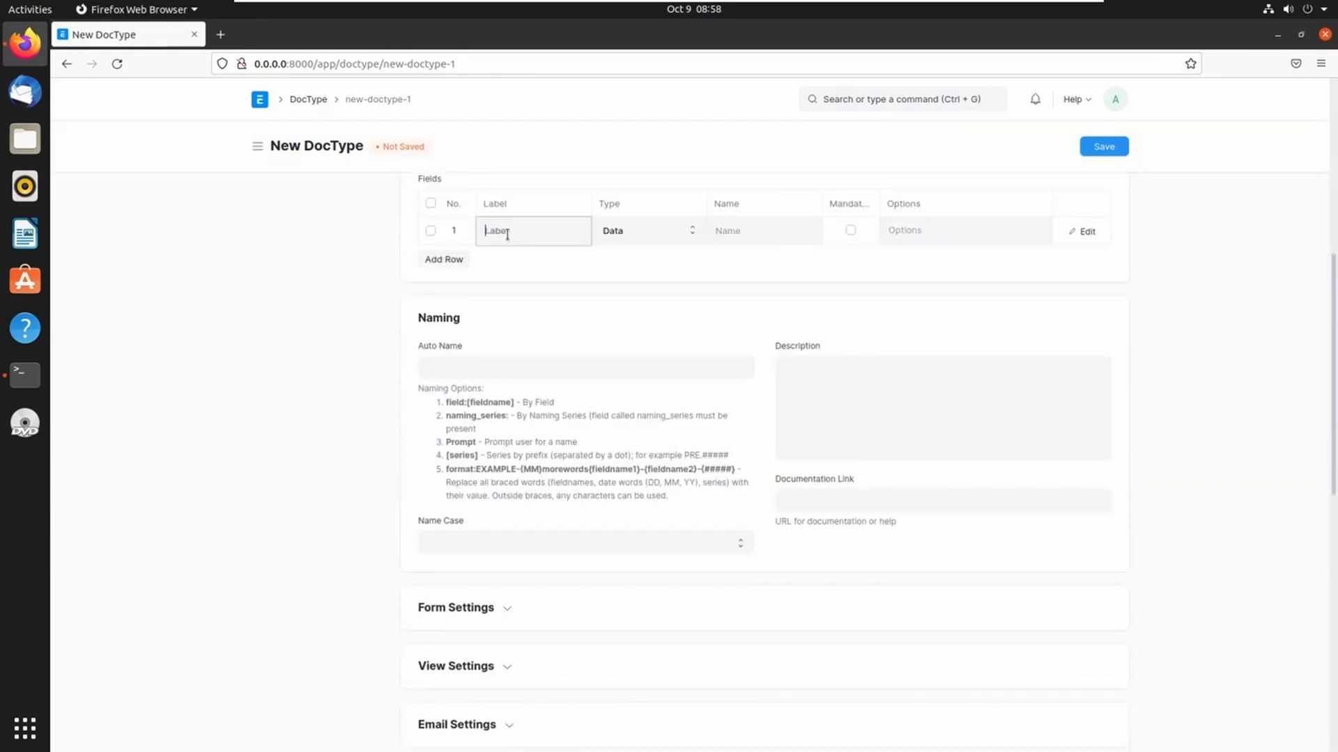
{"action": "type", "text": "AAB"}
{"action": "key", "text": "BackSpace"}
{"action": "left_click", "coordinate": [464, 260]}
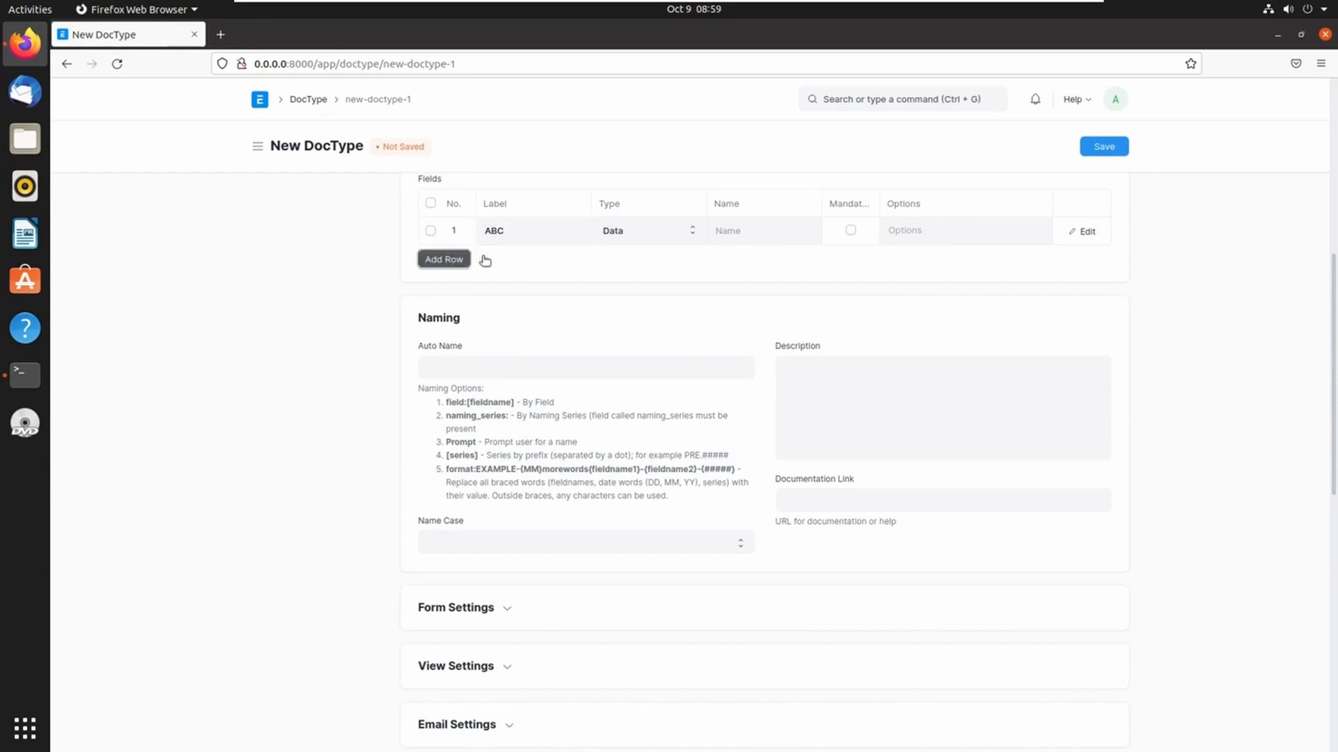
{"action": "type", "text": "E"}
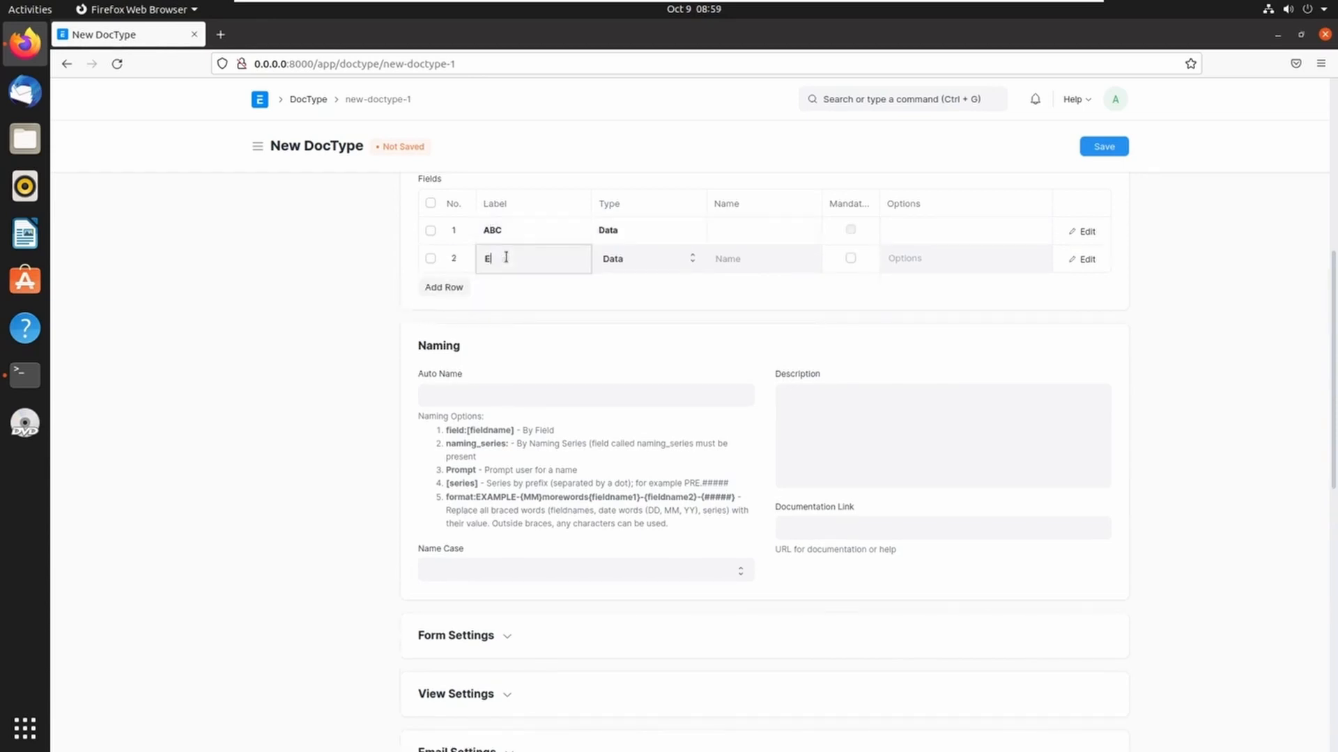
{"action": "type", "text": "DF"}
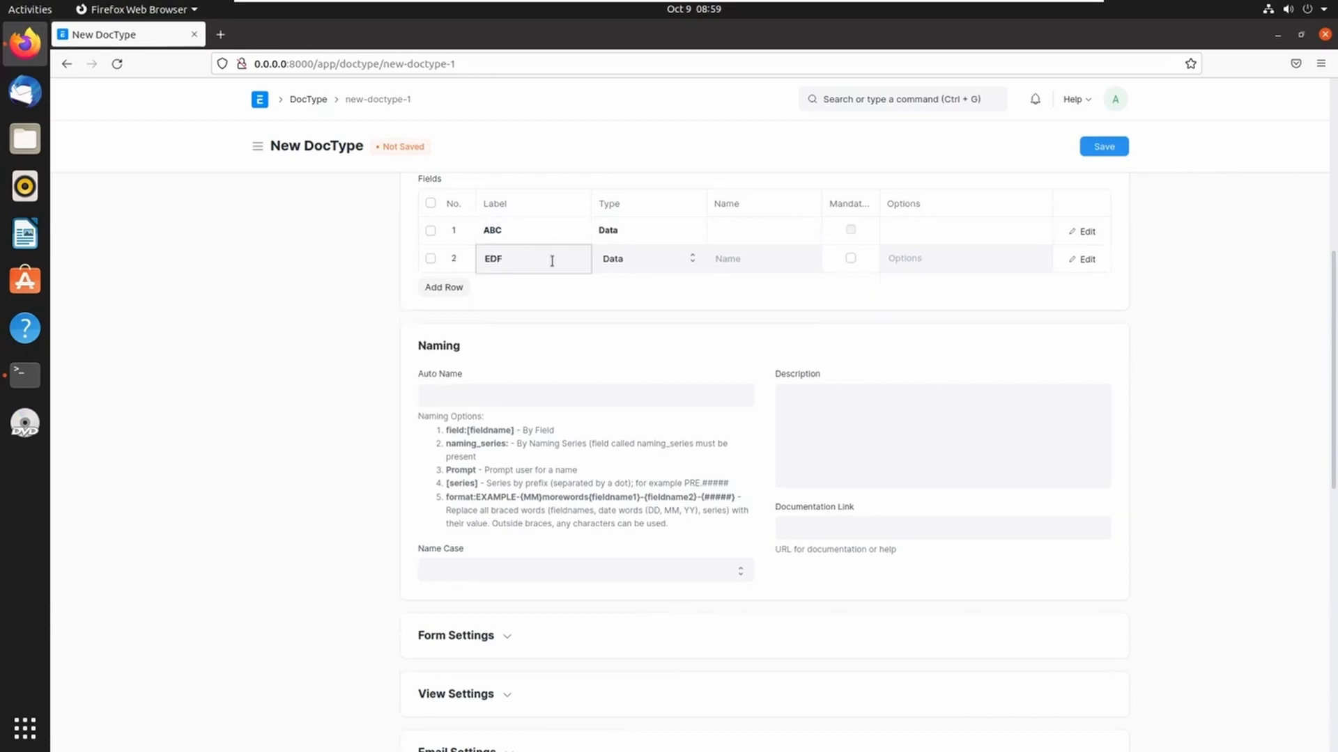
Add a third Data field labelled XYZ and save the DocType.
{"action": "left_click", "coordinate": [448, 287]}
{"action": "left_click", "coordinate": [509, 290]}
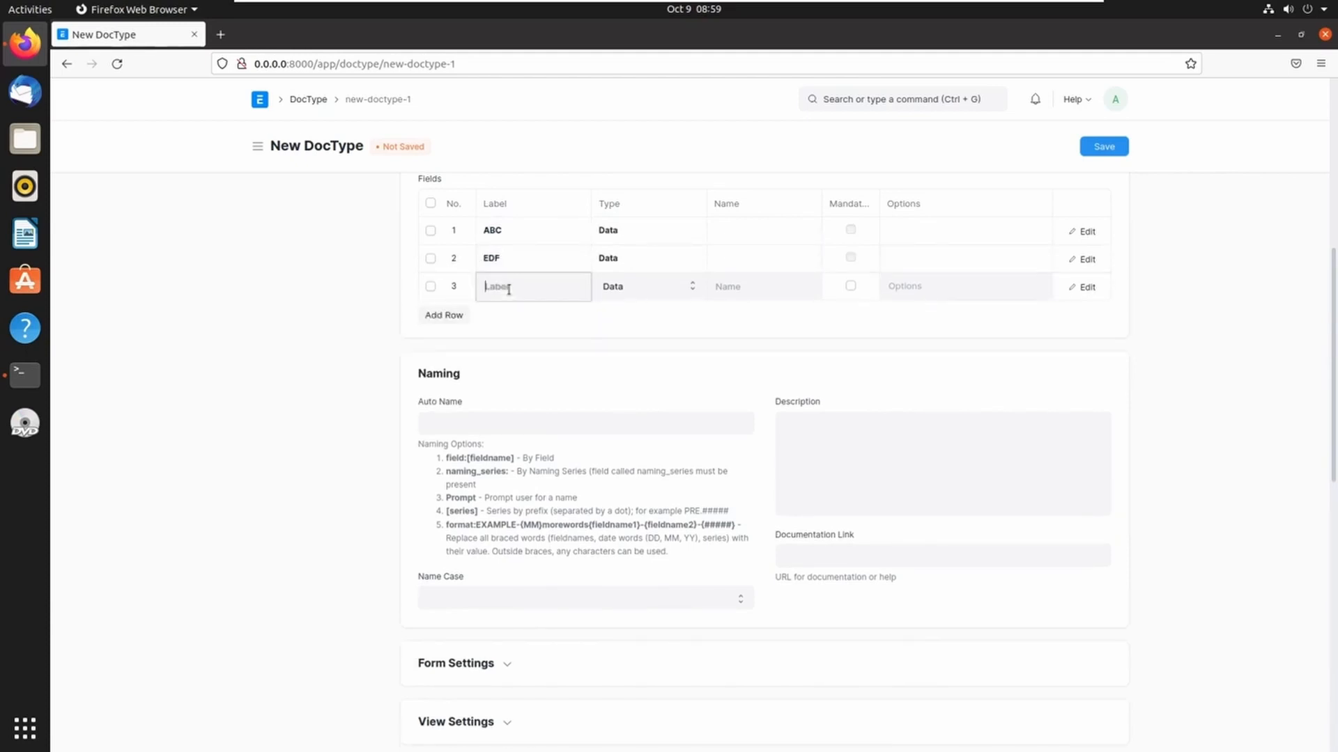
{"action": "type", "text": "XYZ"}
{"action": "left_click", "coordinate": [632, 370]}
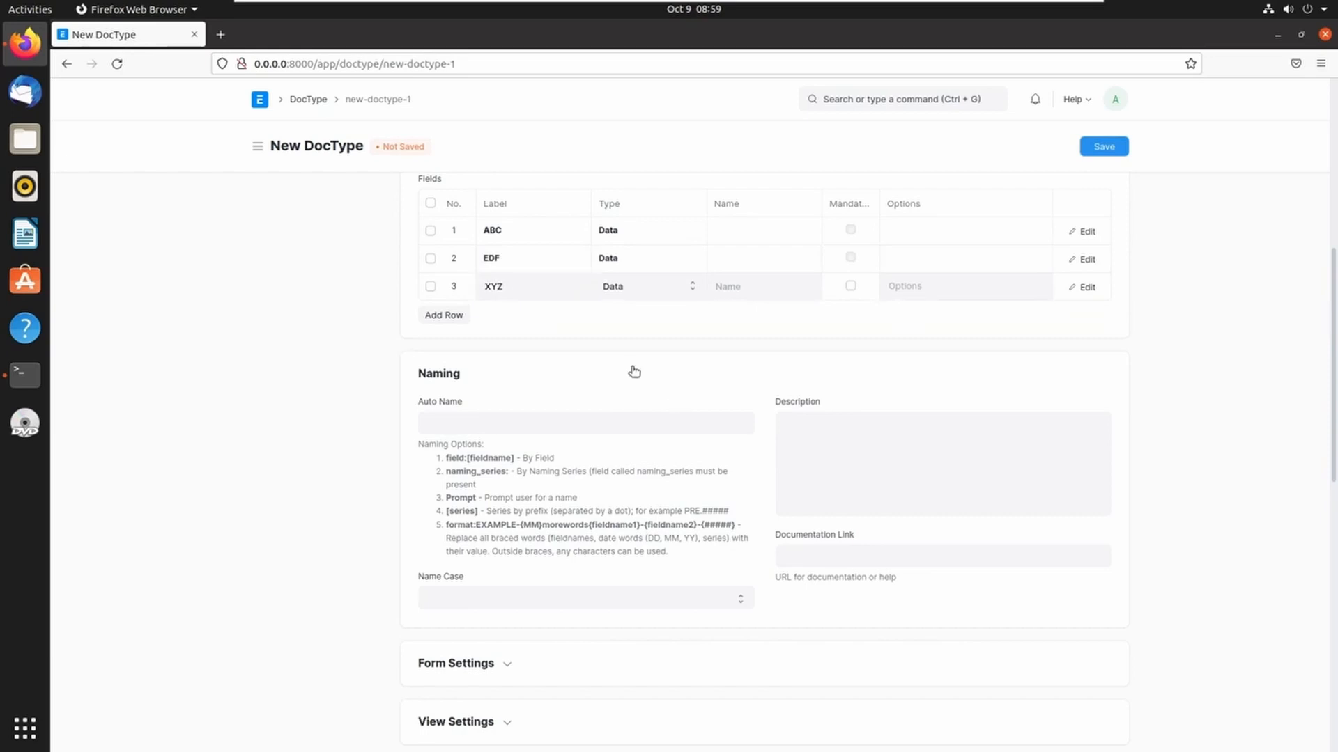
{"action": "left_click", "coordinate": [1103, 147]}
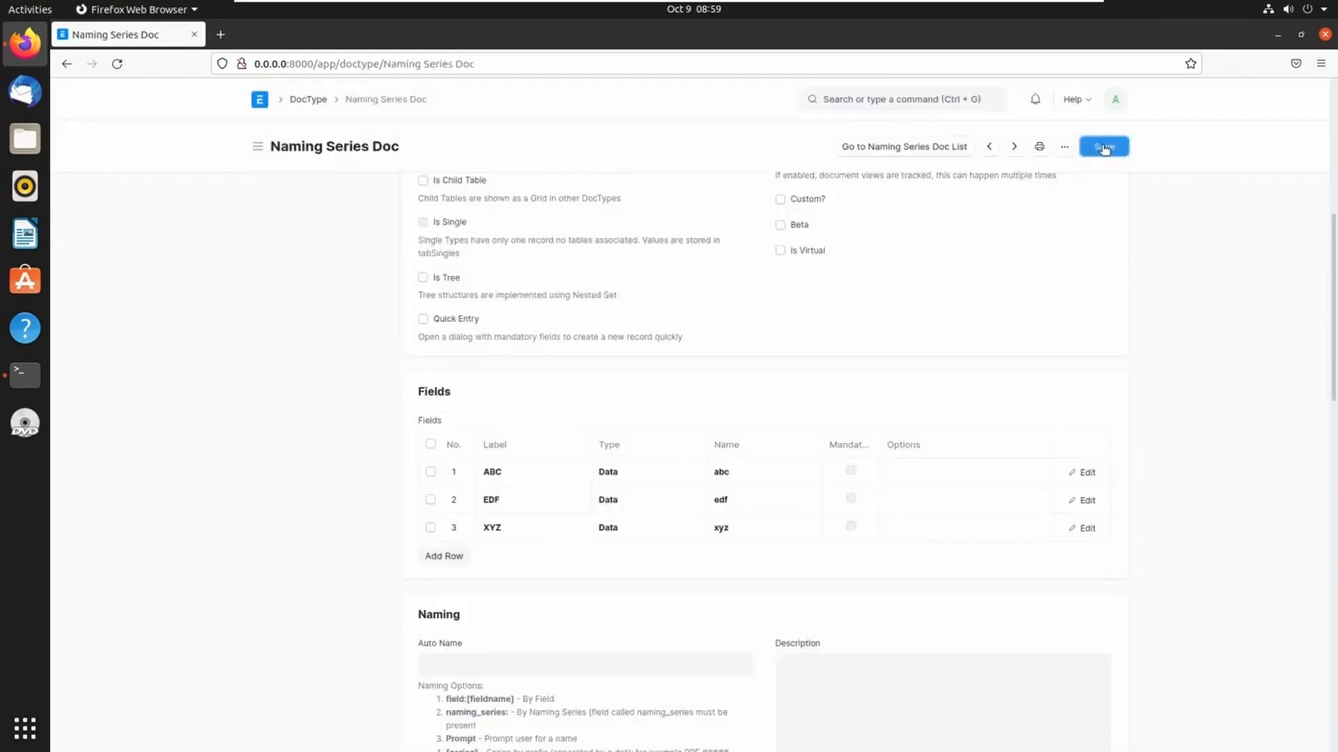
From the Naming Series Doc list, create and save a record with ABC set to FF, and return to the list.
{"action": "left_click", "coordinate": [920, 147]}
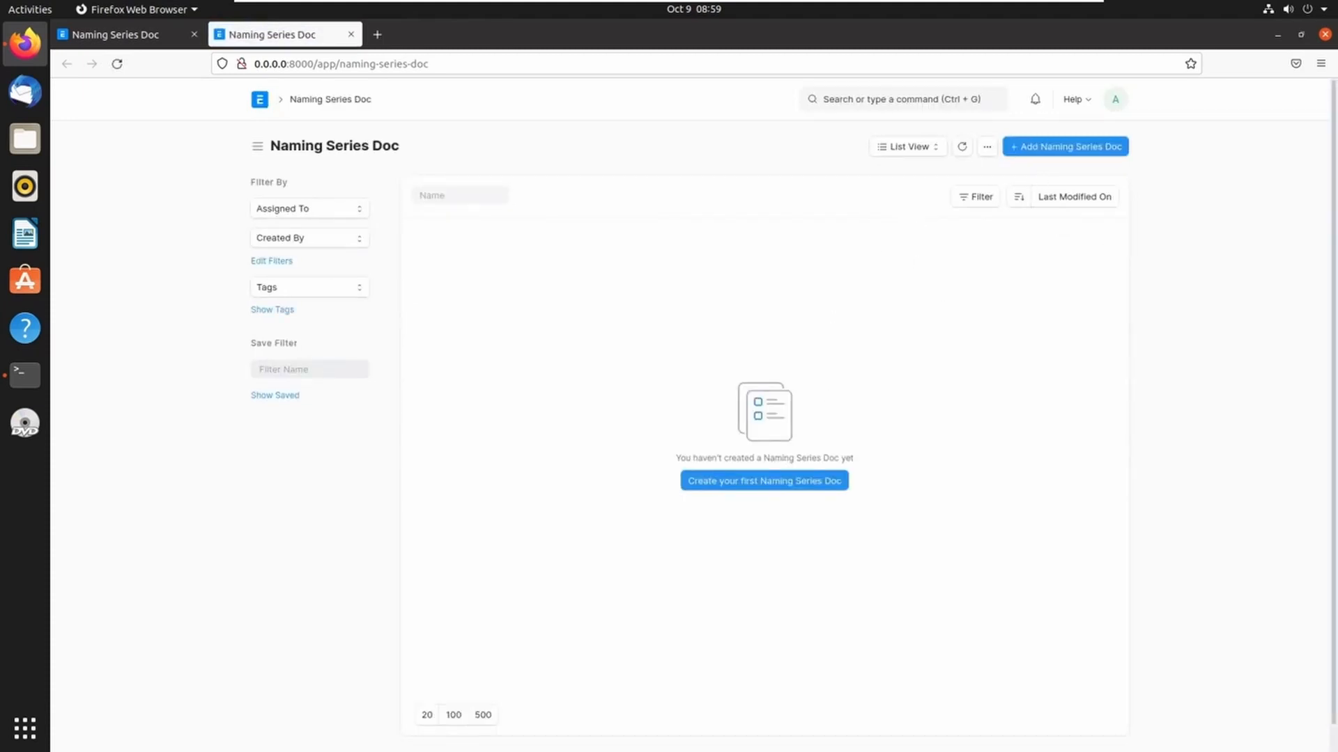
{"action": "left_click", "coordinate": [1073, 153]}
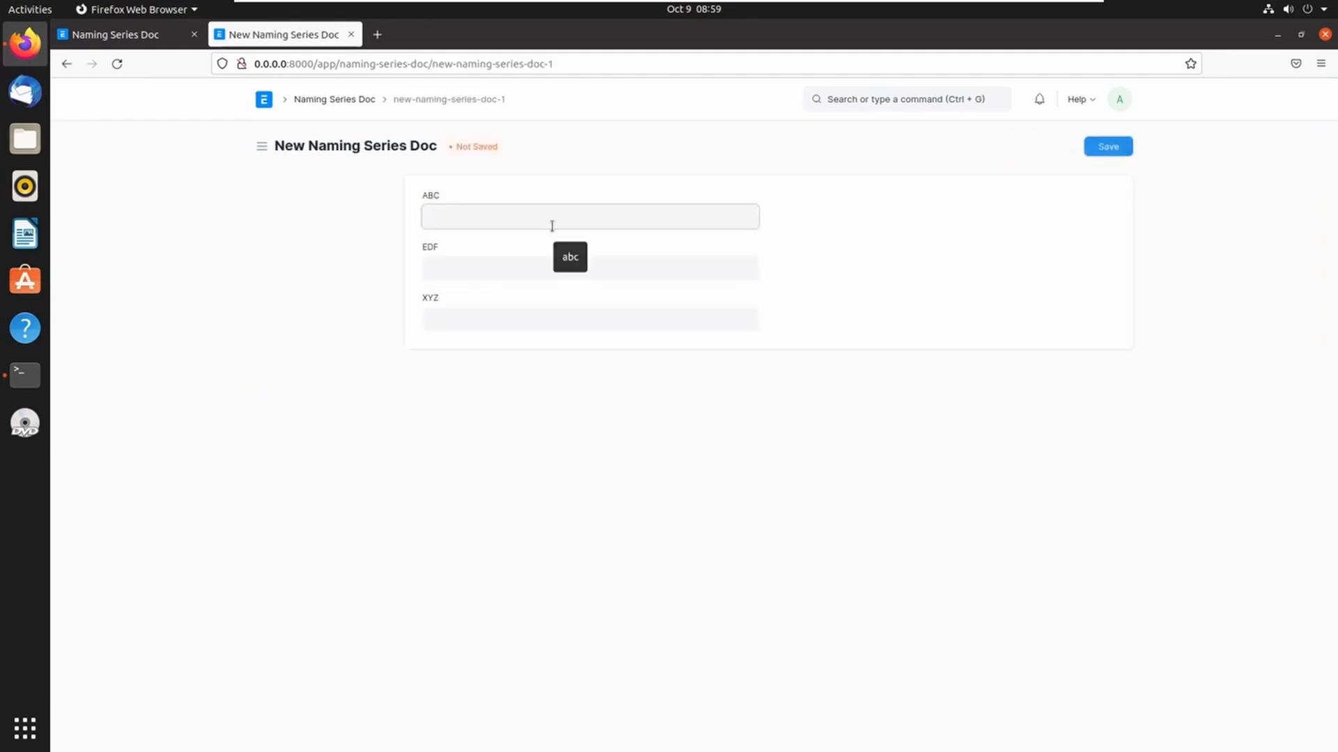
{"action": "type", "text": "FF"}
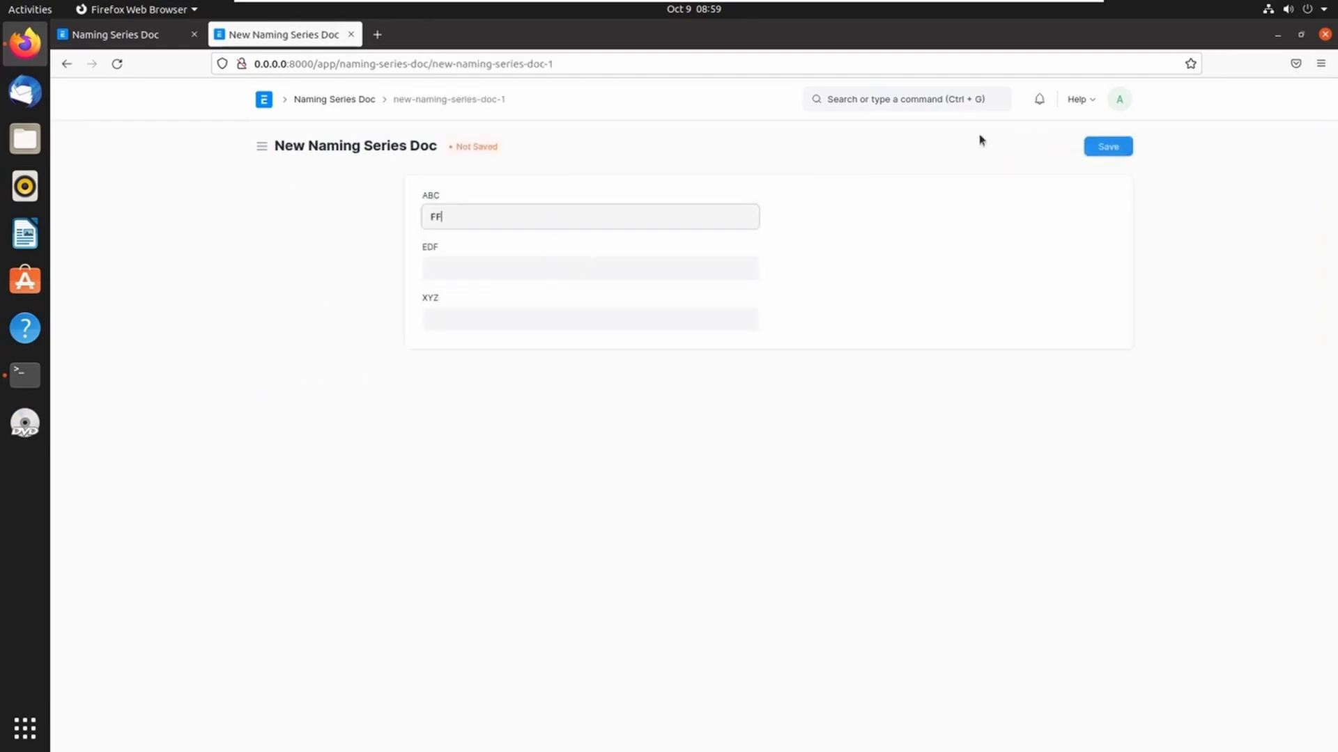
{"action": "left_click", "coordinate": [1098, 147]}
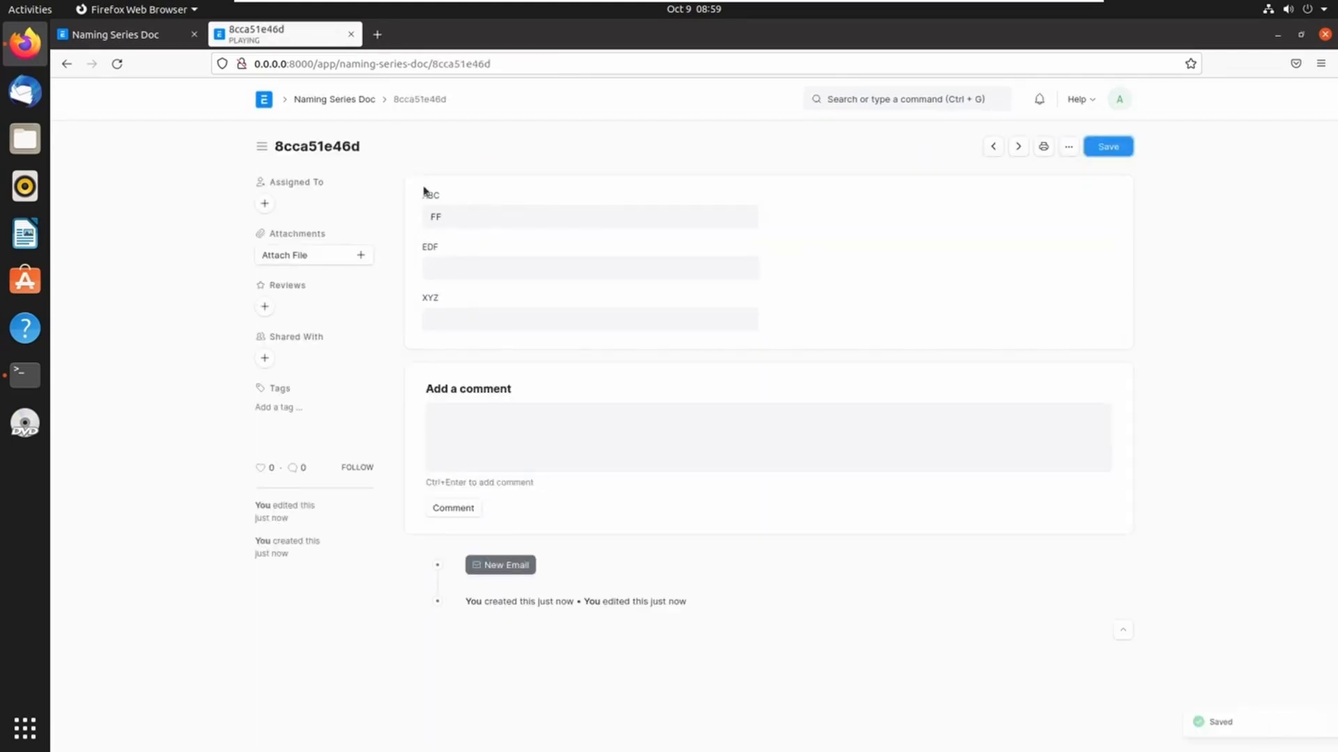
{"action": "left_click", "coordinate": [337, 101]}
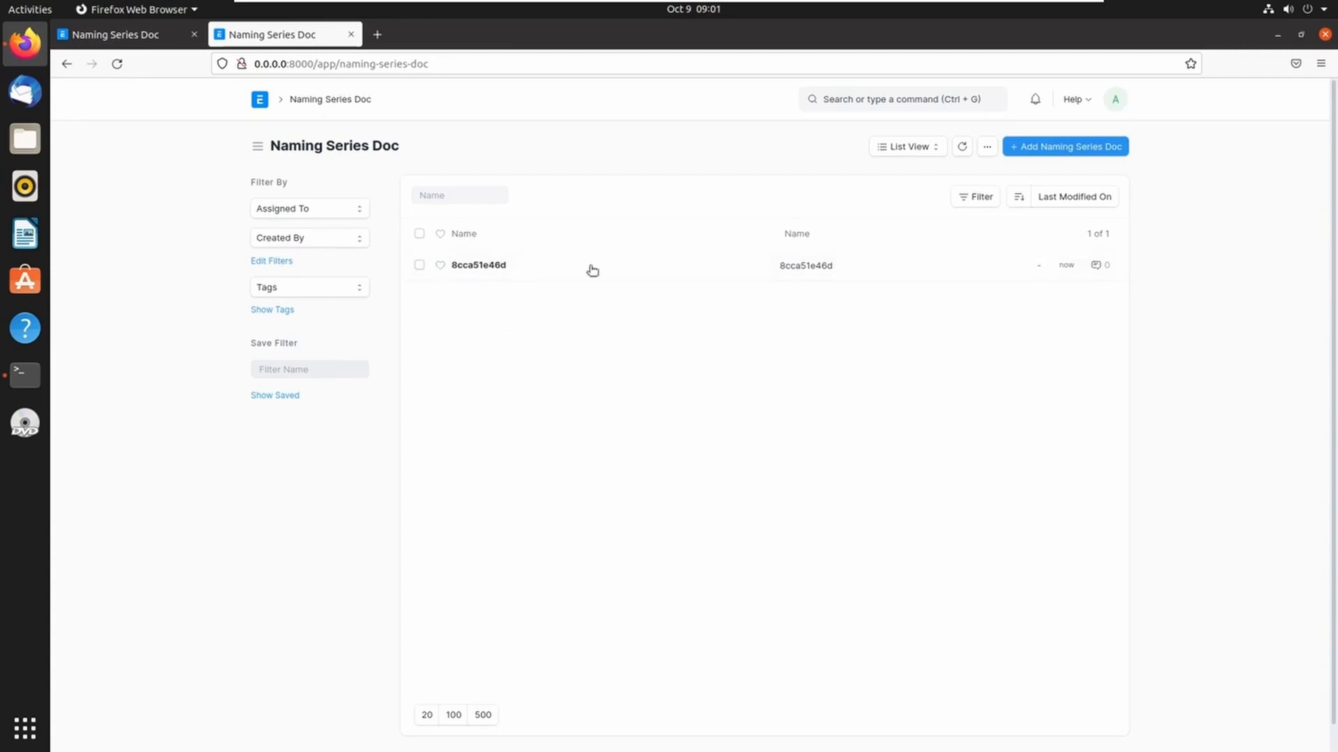
Set the Auto Name of the Naming Series Doc DocType to field:abc and save the DocType.
{"action": "left_click", "coordinate": [146, 44]}
{"action": "scroll", "coordinate": [352, 457], "scroll_direction": "down", "scroll_amount": 3}
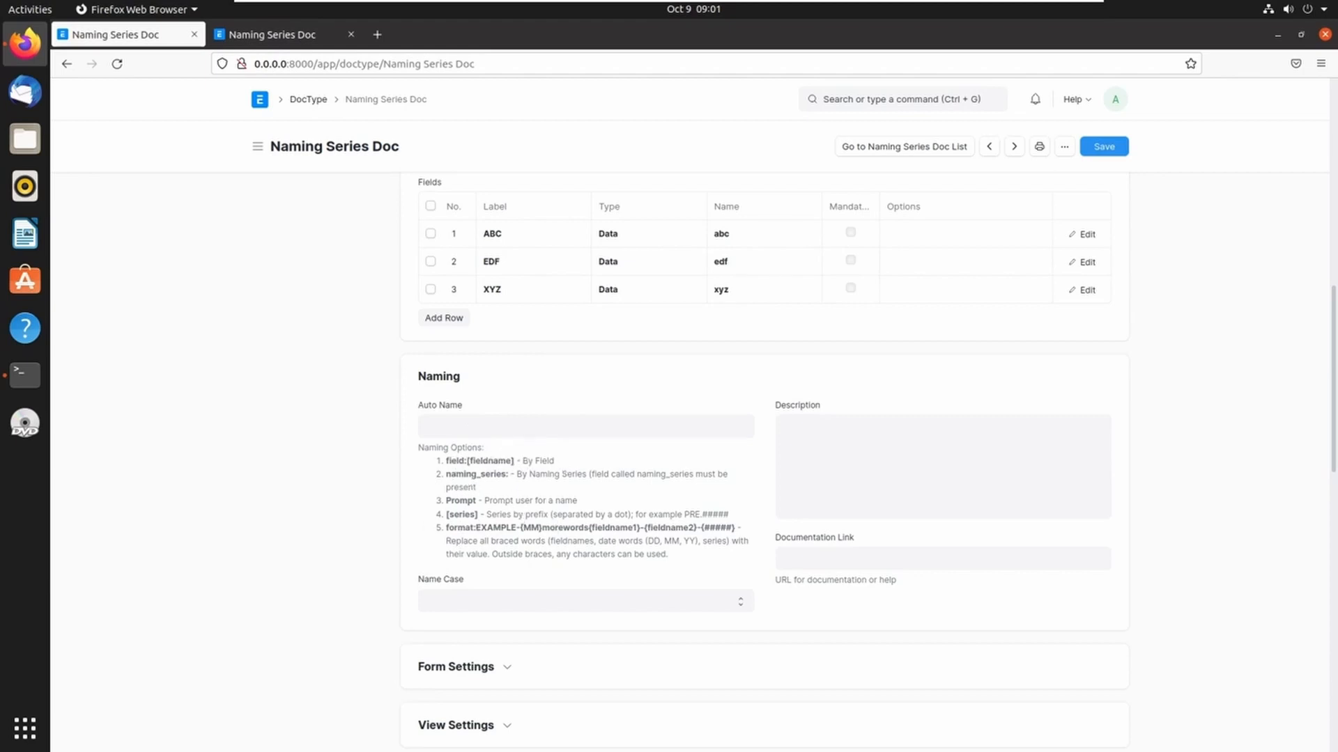
{"action": "left_click", "coordinate": [567, 427]}
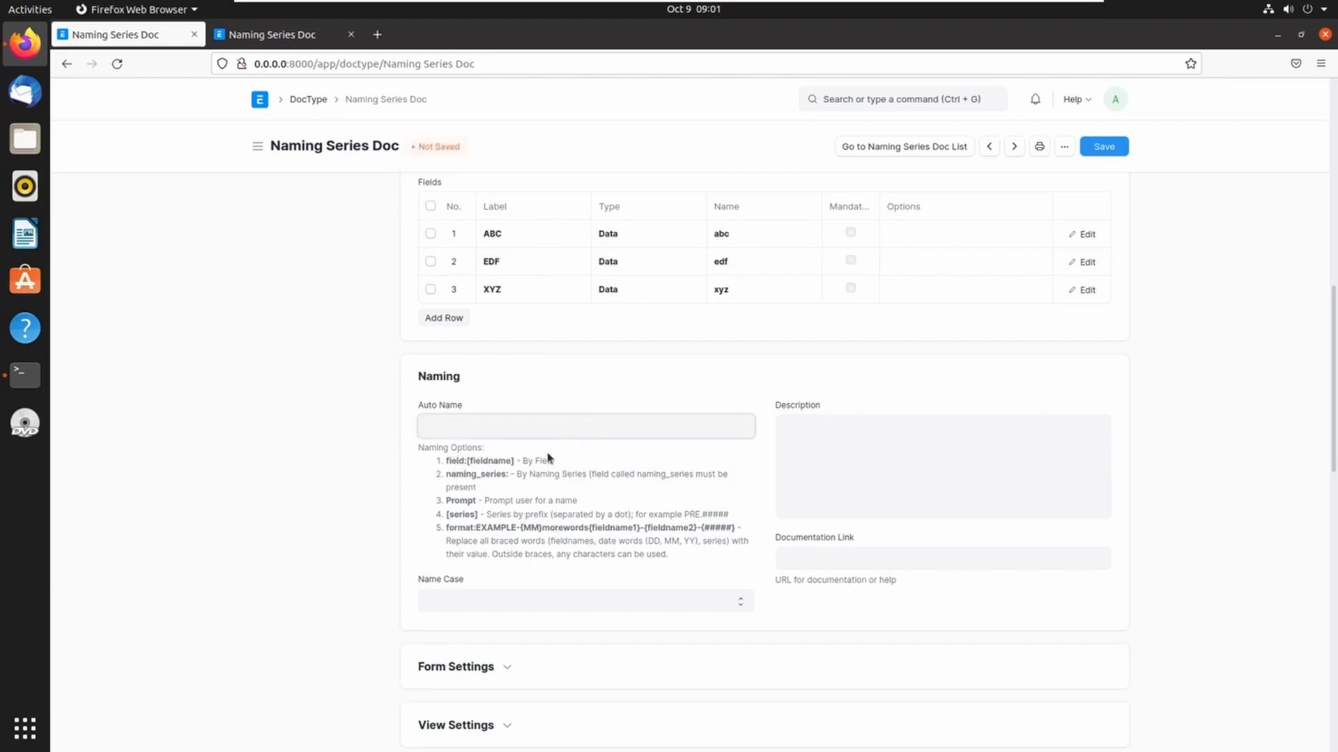
{"action": "double_click", "coordinate": [454, 460]}
{"action": "key", "text": "ctrl+c"}
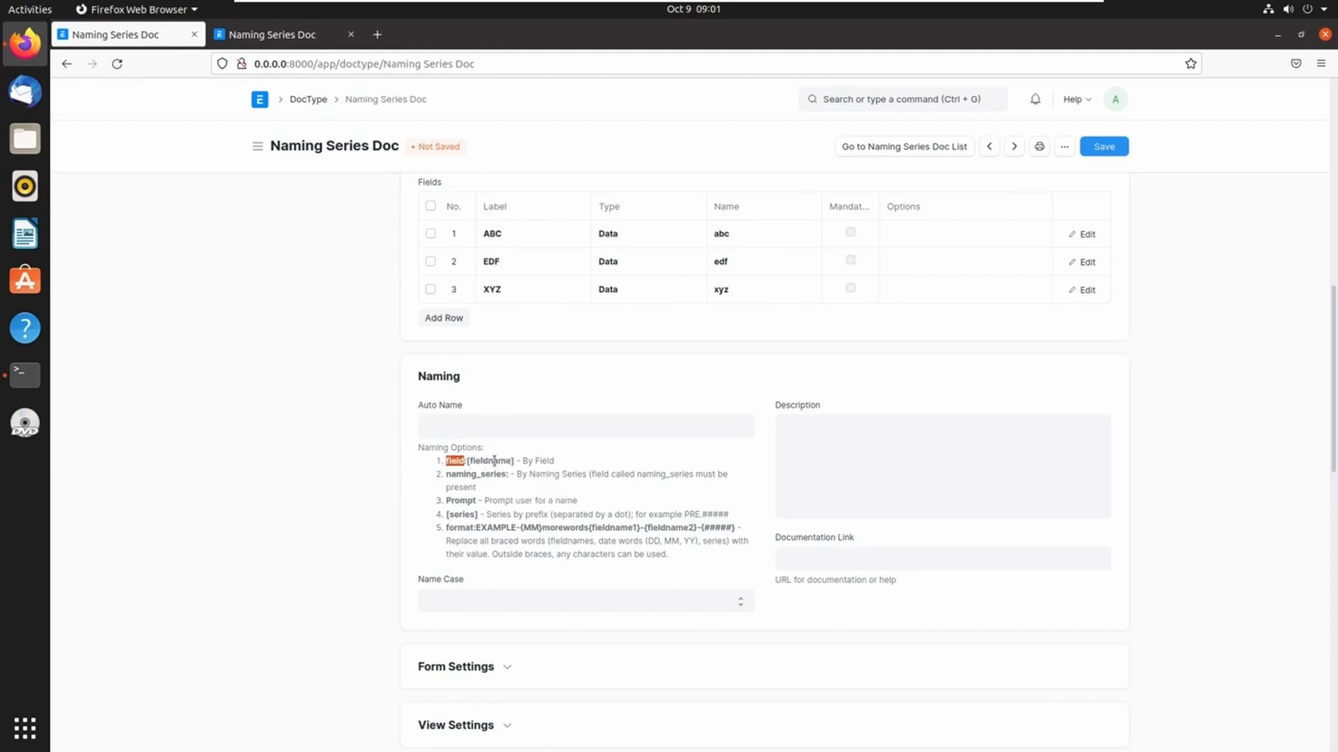
{"action": "left_click", "coordinate": [445, 432]}
{"action": "key", "text": "ctrl+v"}
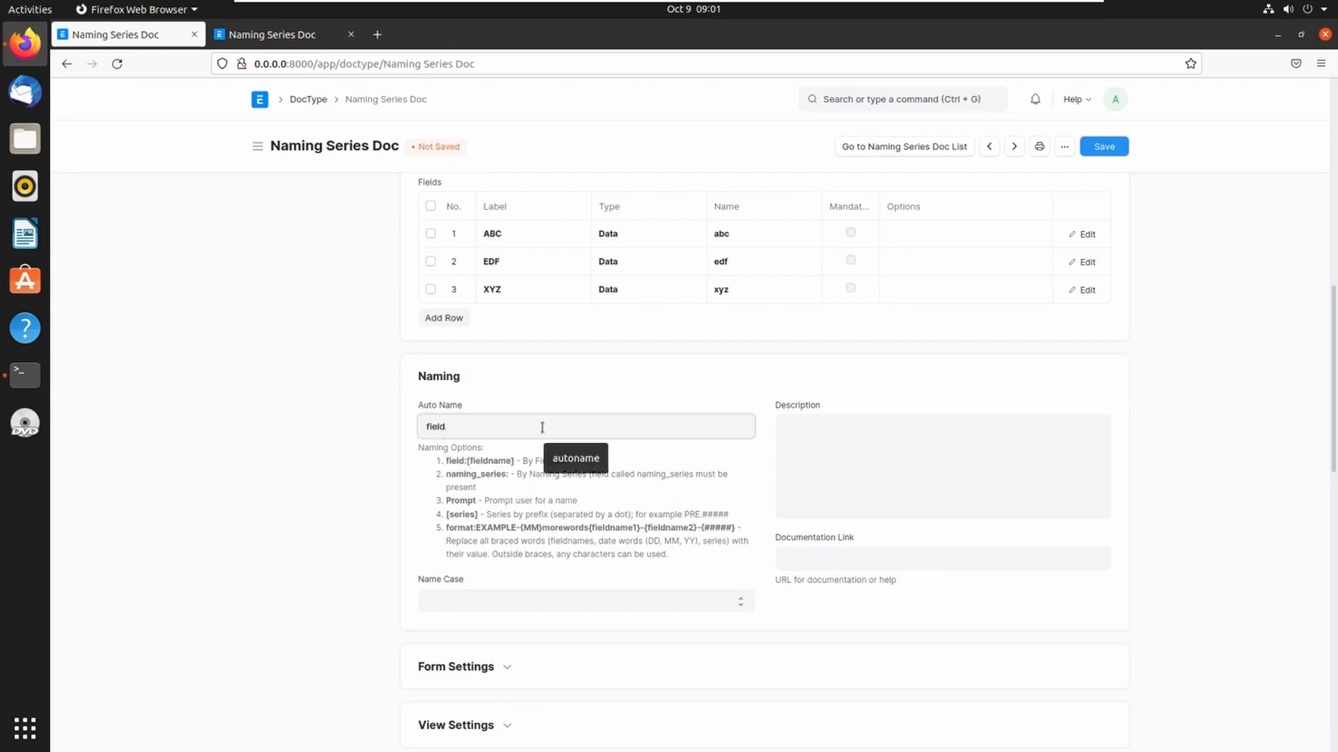
{"action": "type", "text": ":"}
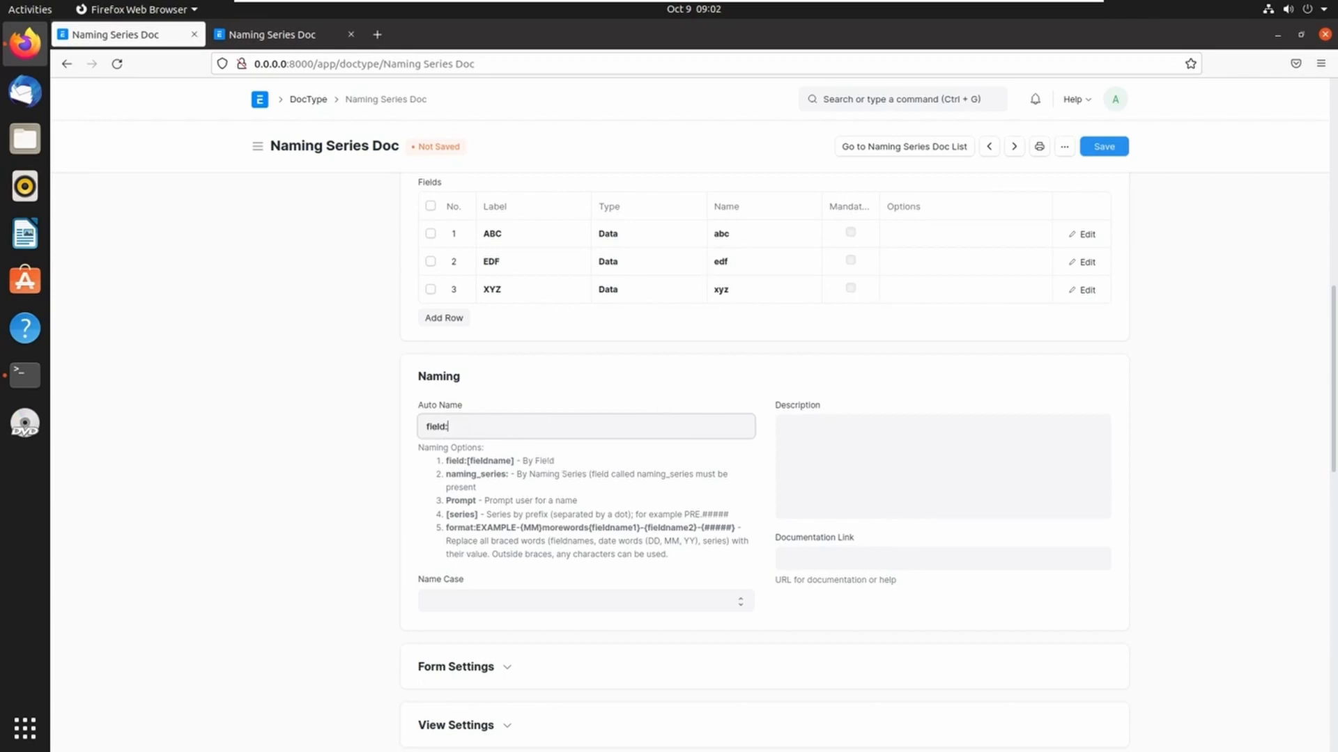
{"action": "double_click", "coordinate": [724, 235]}
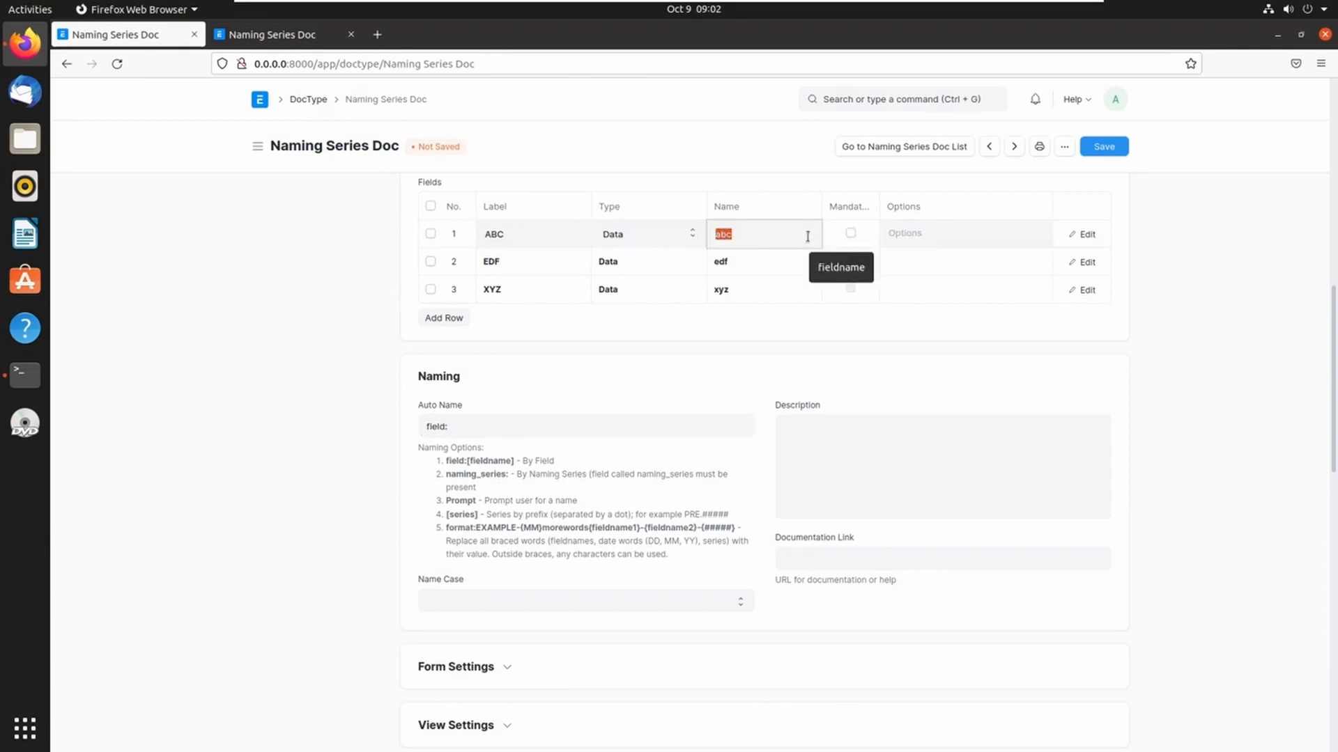
{"action": "left_click", "coordinate": [498, 417]}
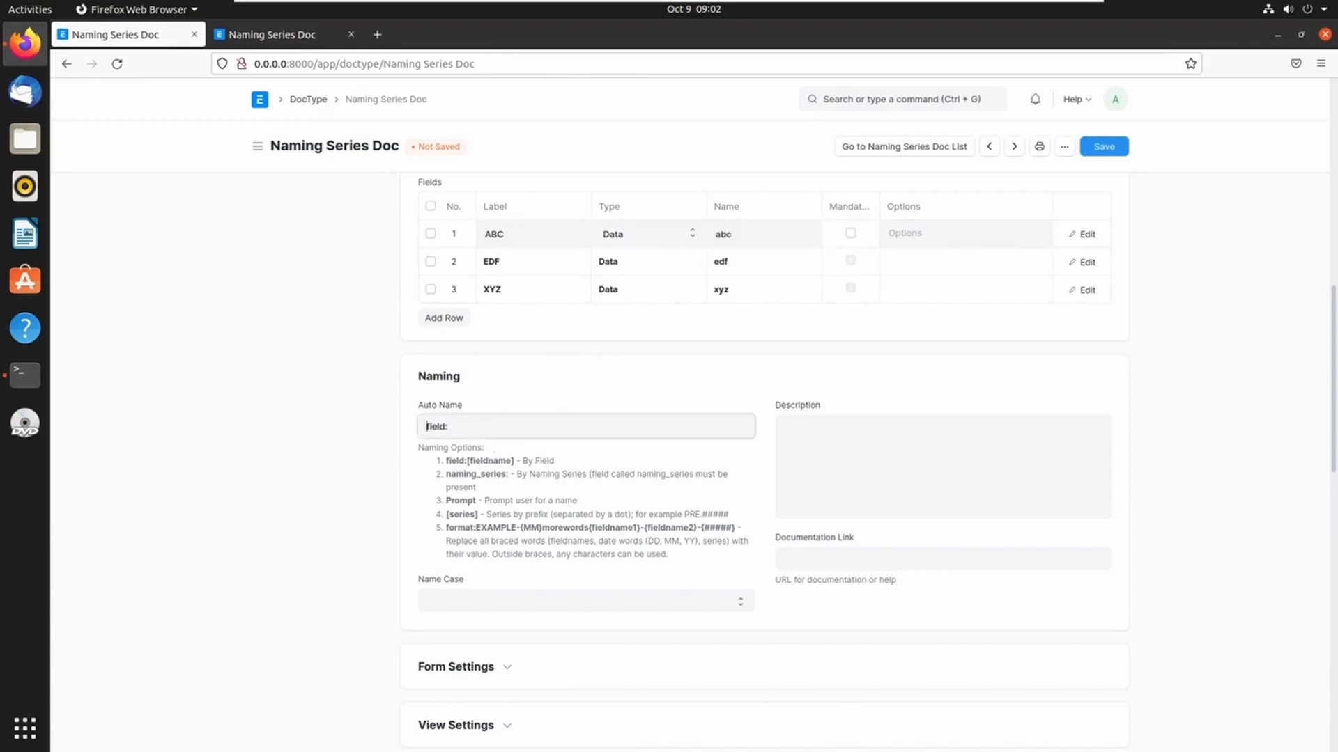
{"action": "type", "text": "field:abc"}
{"action": "key", "text": "ctrl+s"}
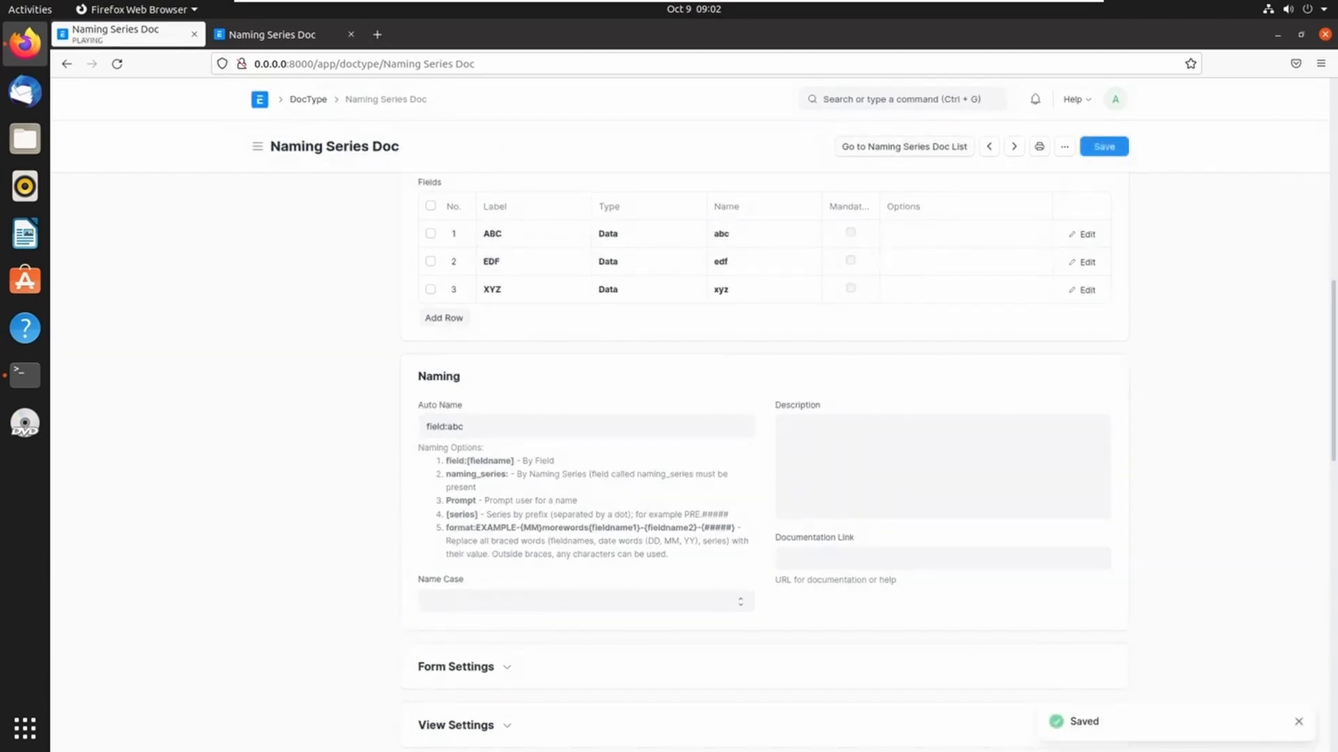
Reload the Naming Series Doc list, create and save a record with ABC set to D-code, and return to the list.
{"action": "left_click", "coordinate": [279, 35]}
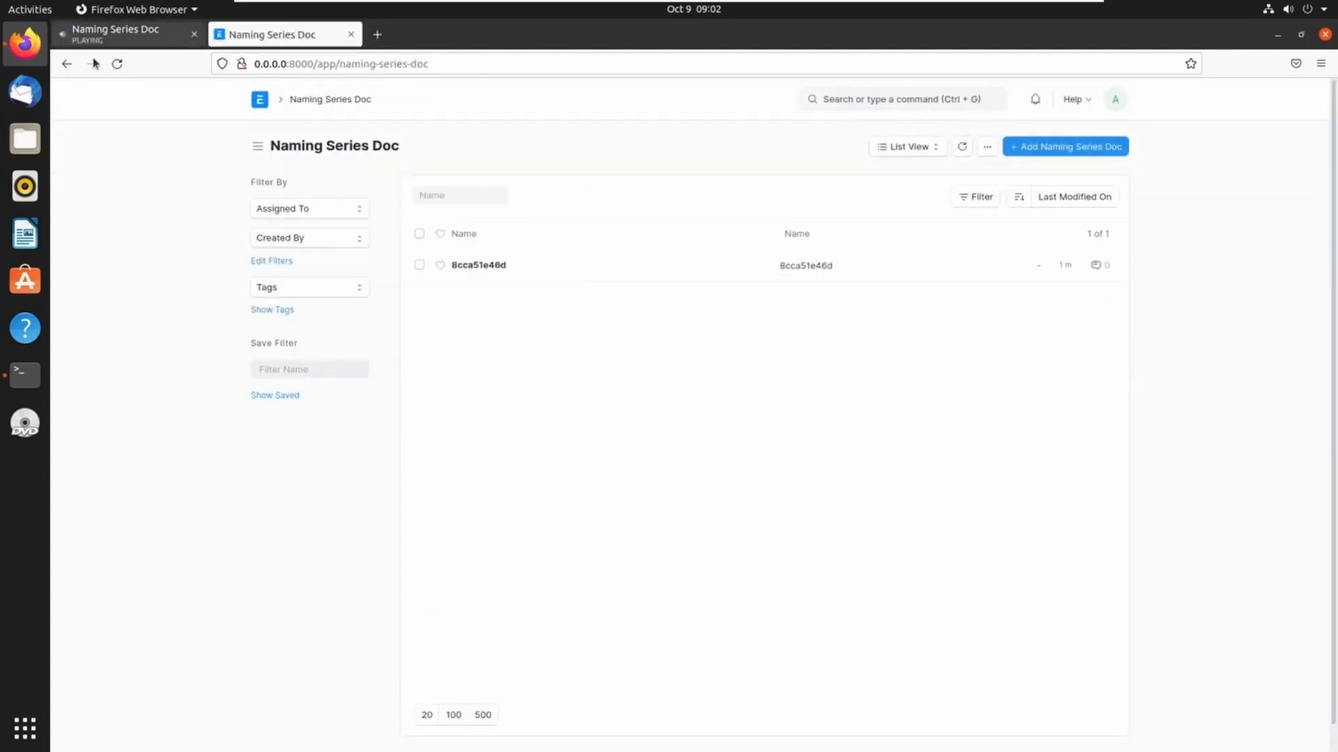
{"action": "left_click", "coordinate": [117, 63]}
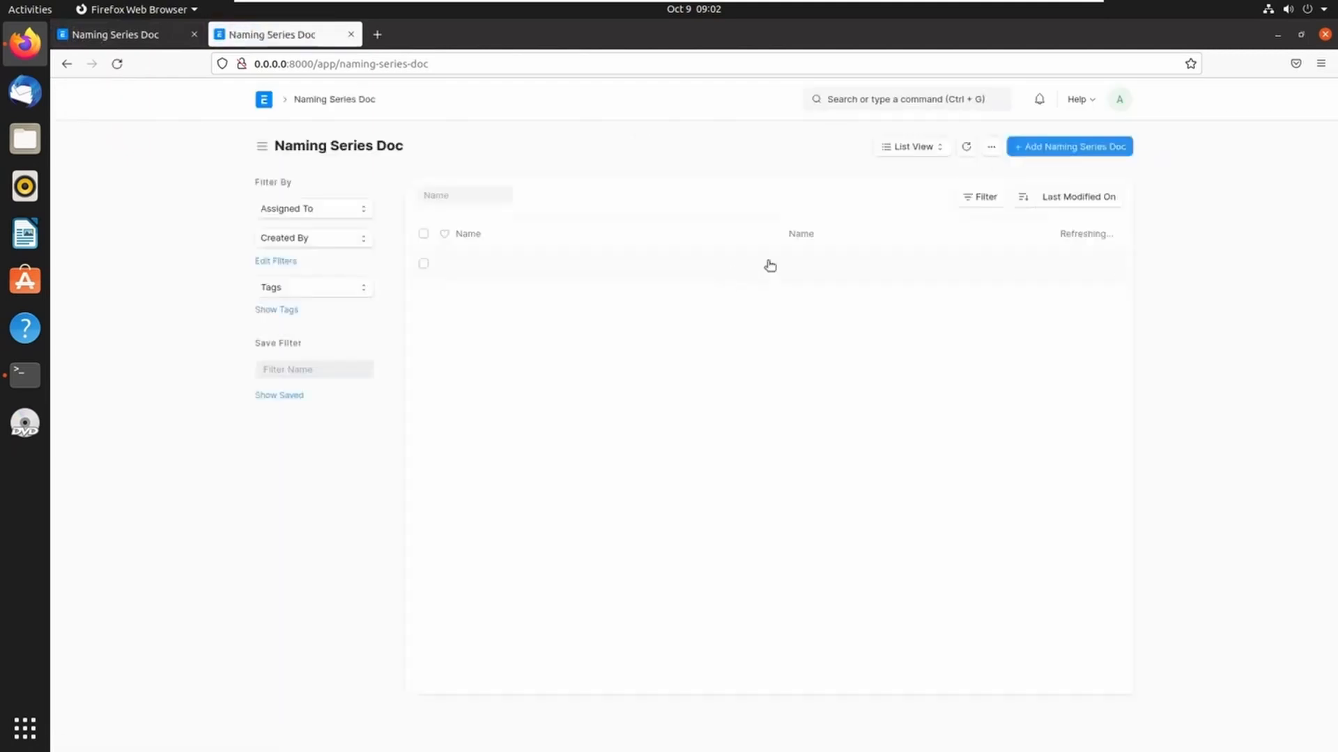
{"action": "left_click", "coordinate": [1057, 146]}
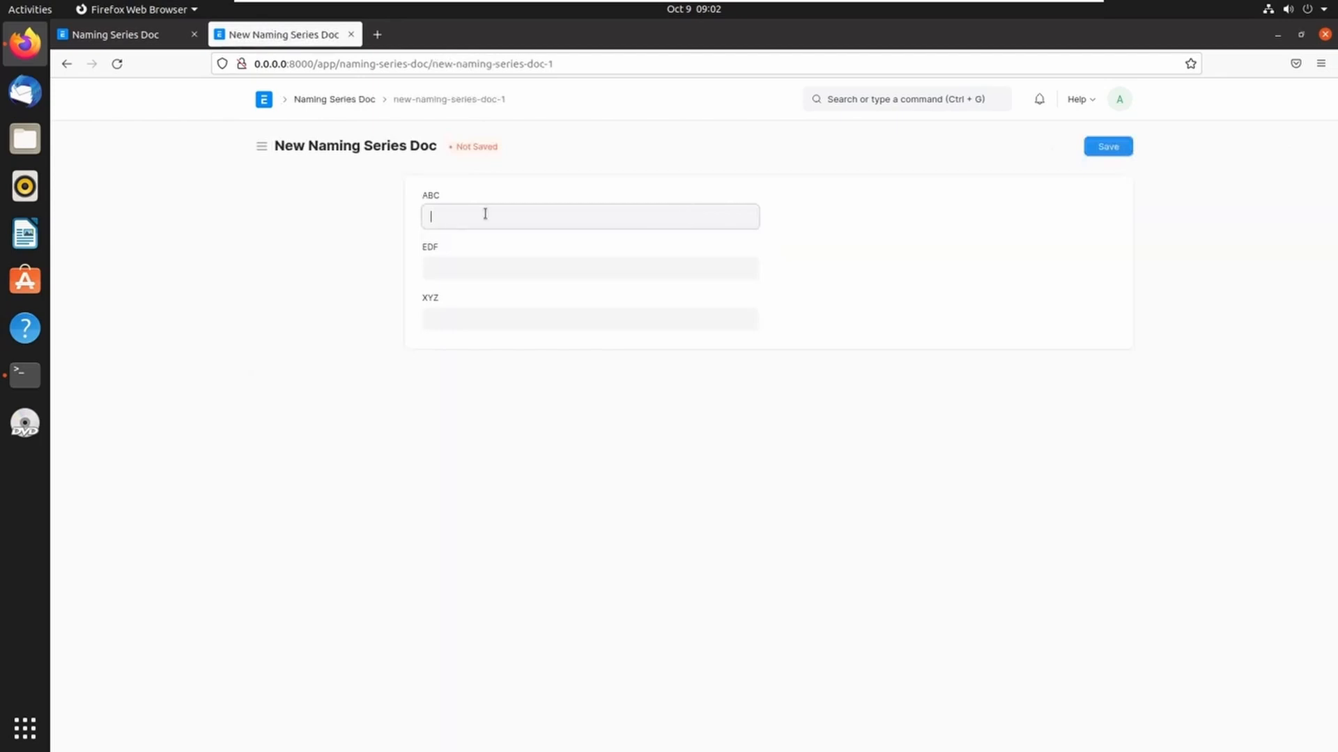
{"action": "type", "text": "De"}
{"action": "type", "text": "code"}
{"action": "left_click", "coordinate": [1106, 154]}
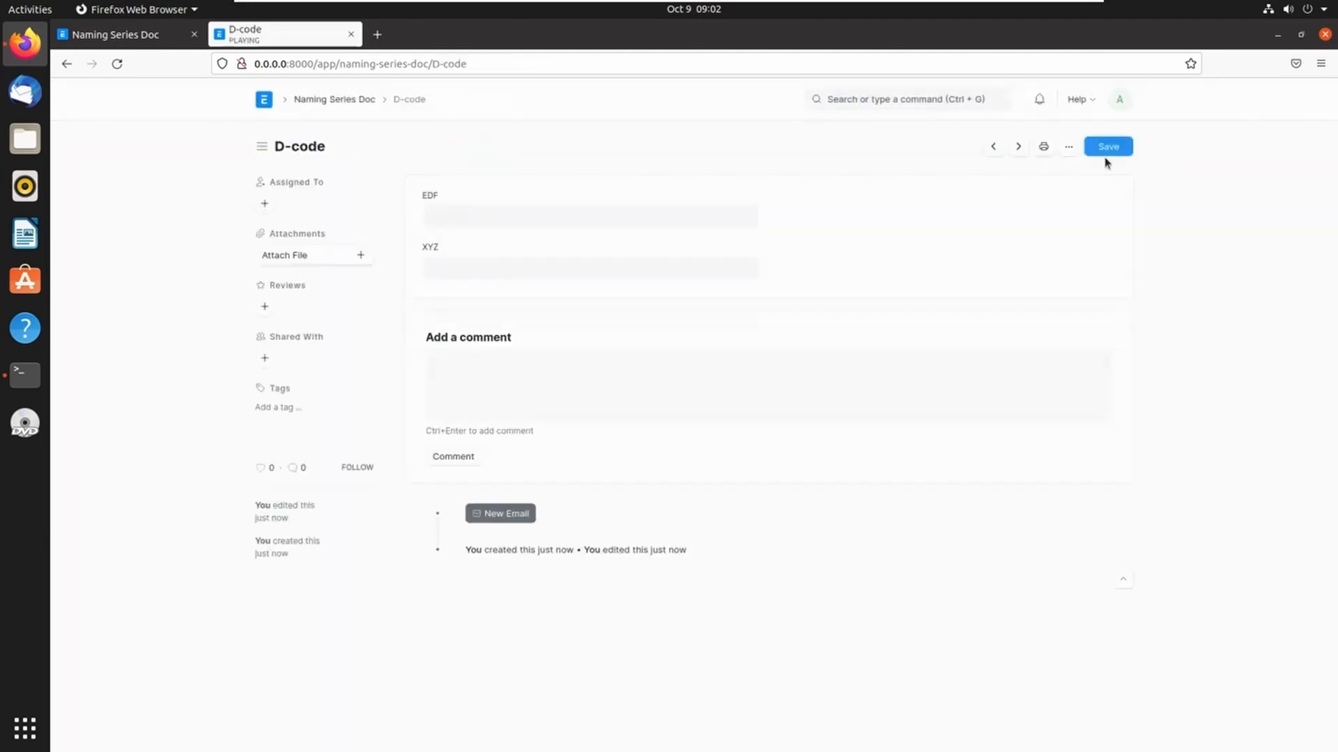
{"action": "left_click", "coordinate": [345, 100]}
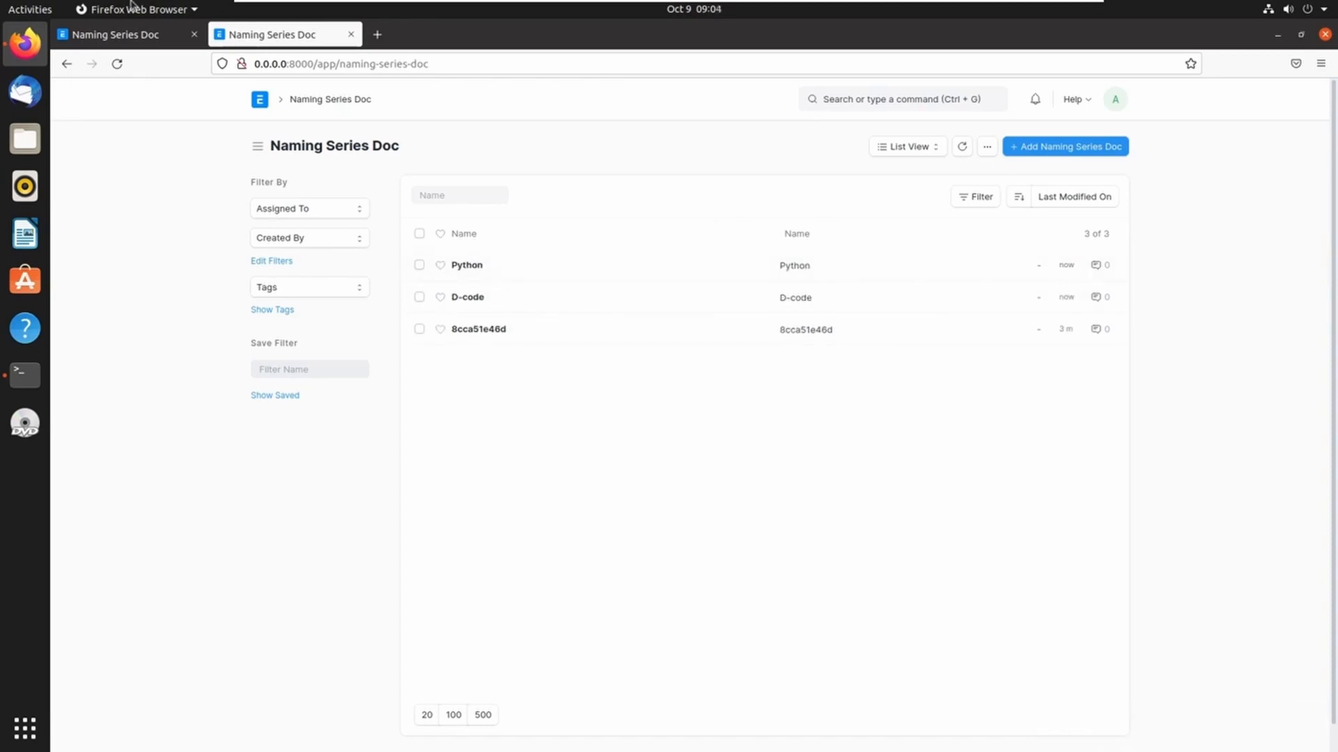
Set the Auto Name of the Naming Series Doc DocType to Prompt and save the DocType.
{"action": "left_click", "coordinate": [118, 42]}
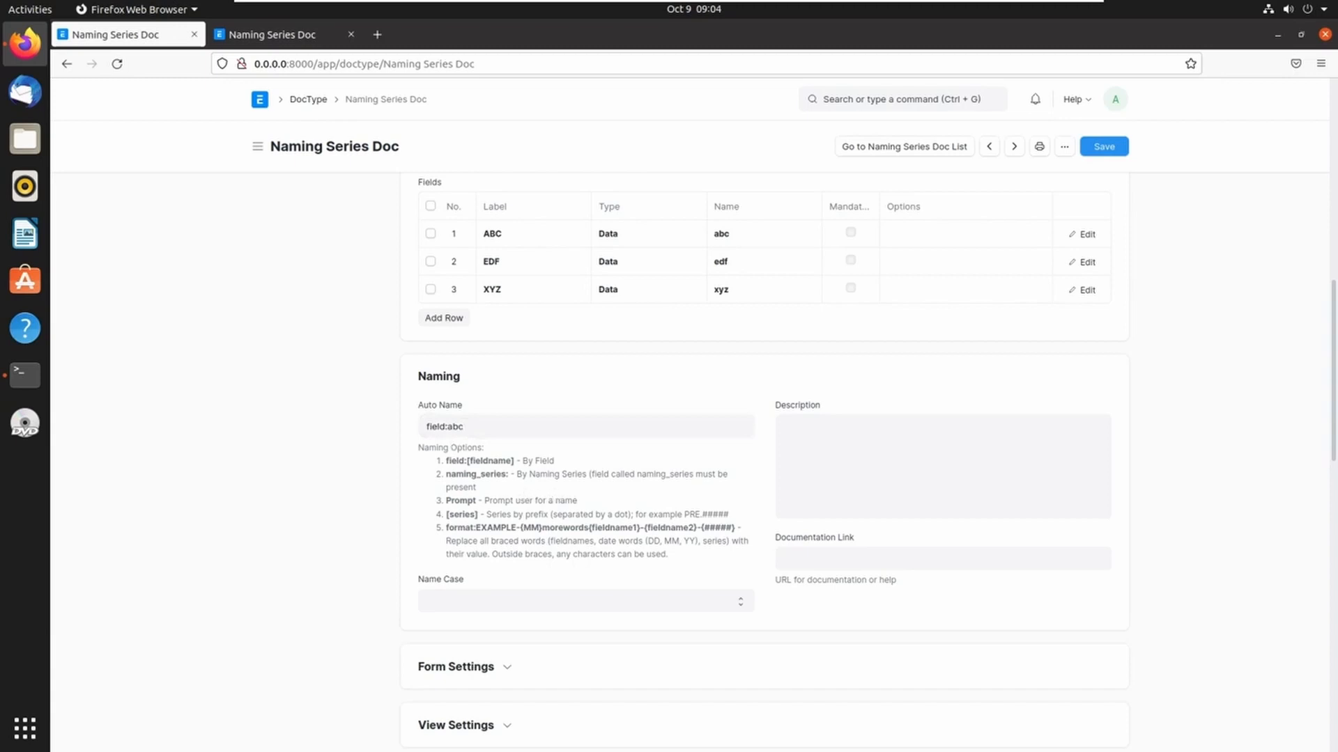
{"action": "double_click", "coordinate": [497, 476]}
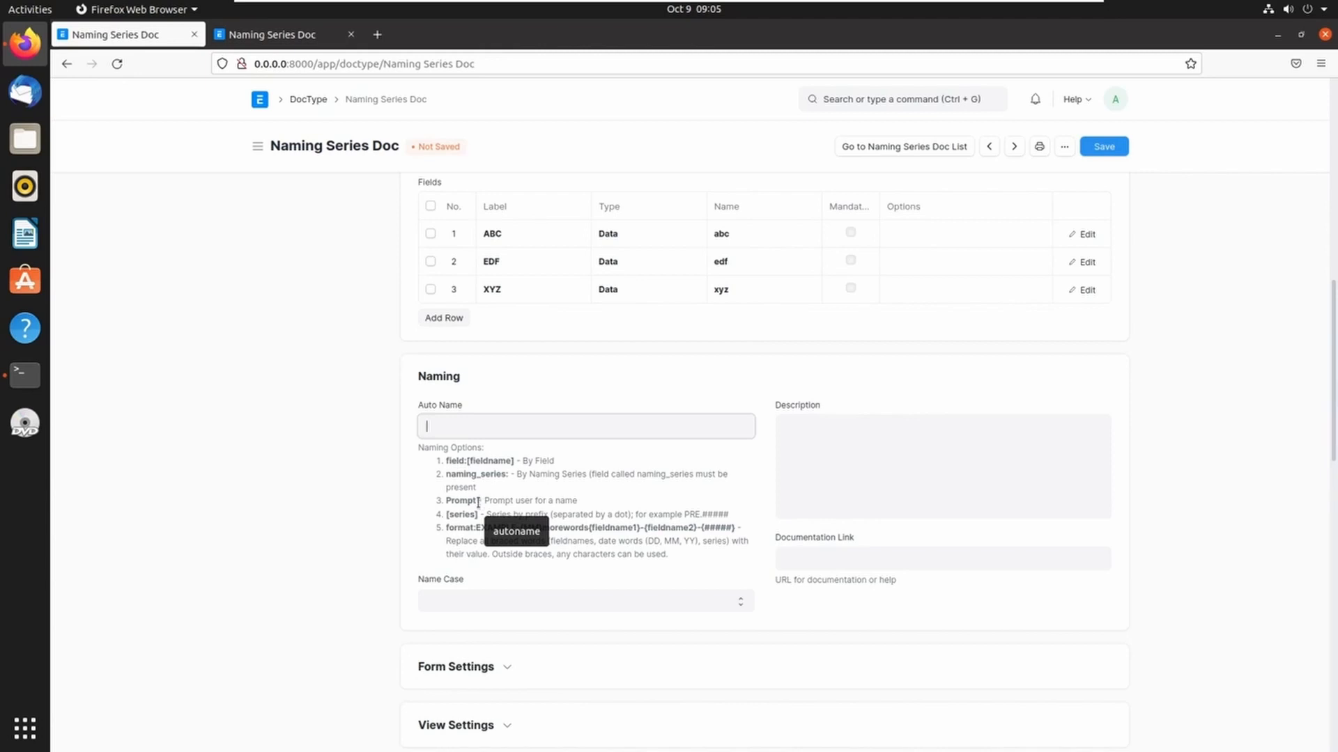
{"action": "double_click", "coordinate": [462, 501]}
{"action": "key", "text": "ctrl+c"}
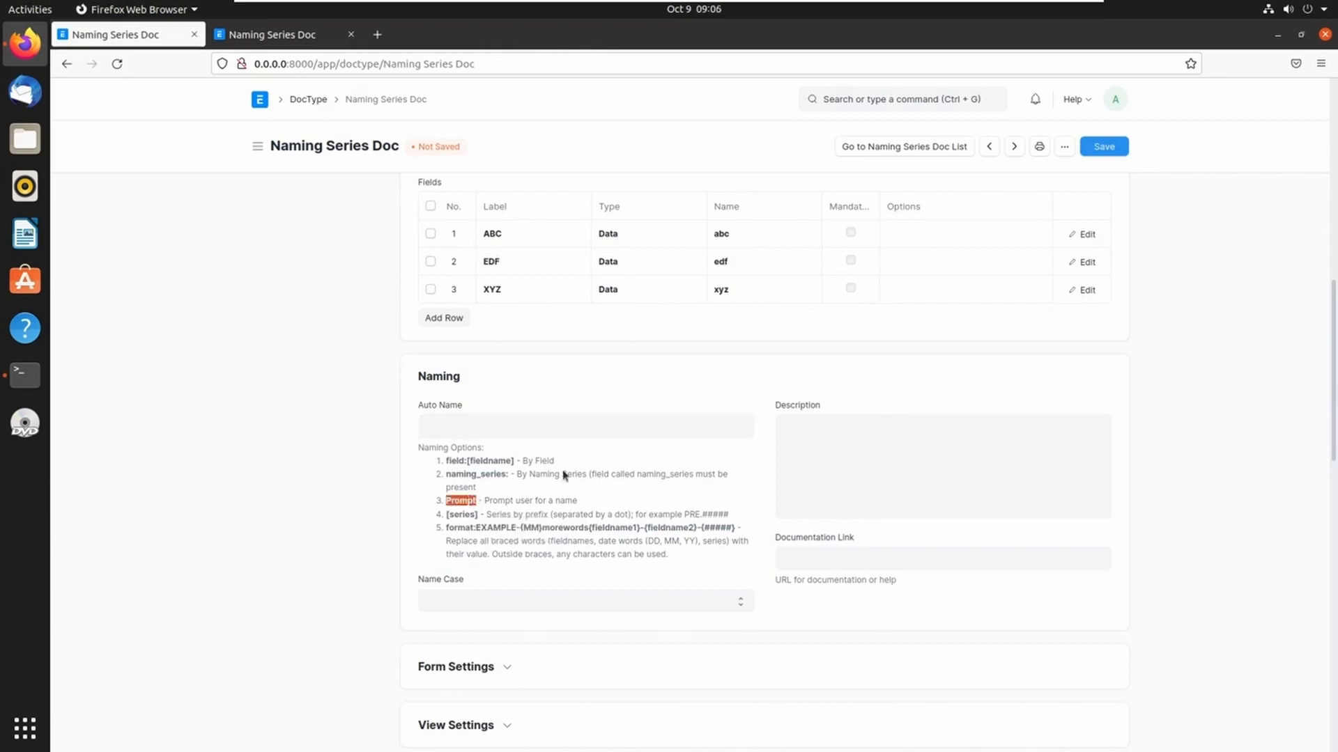
{"action": "left_click", "coordinate": [512, 428]}
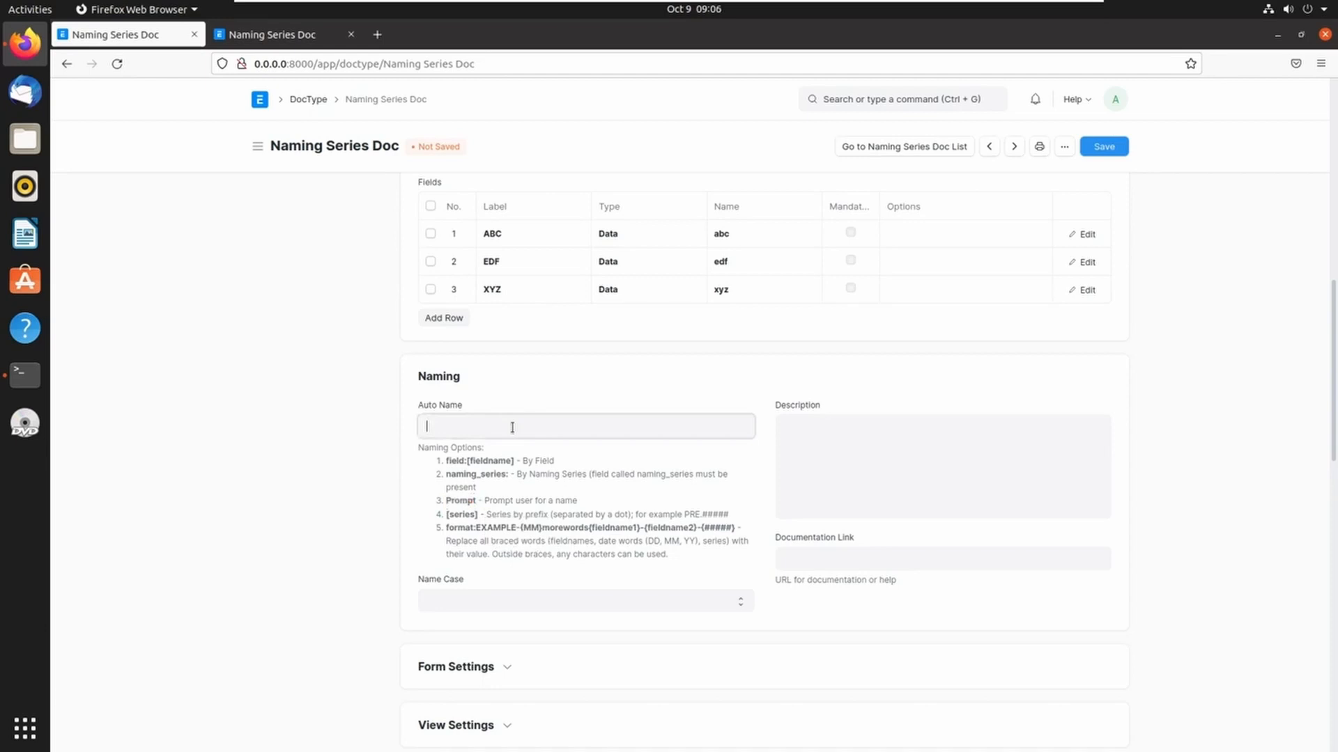
{"action": "key", "text": "ctrl+v"}
{"action": "key", "text": "ctrl+s"}
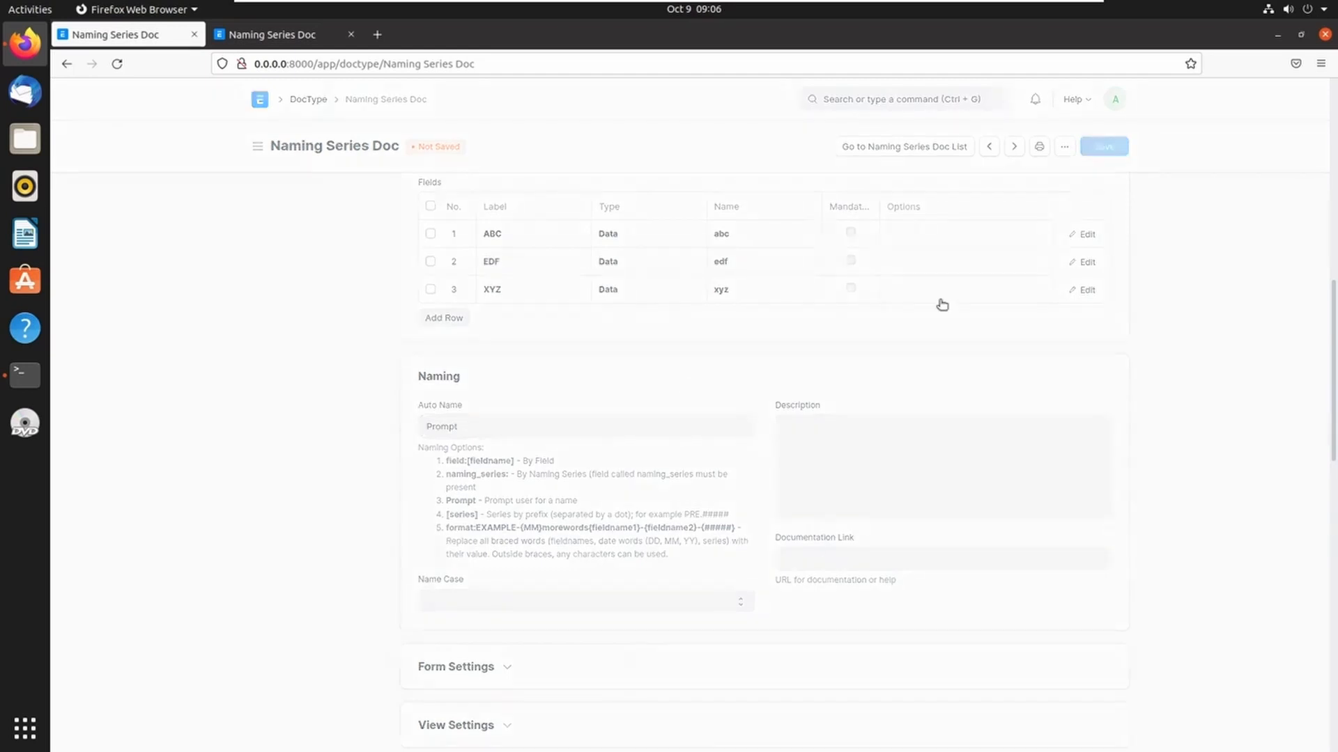
Reload the Naming Series Doc list and start a new record with the Name "This is the name".
{"action": "left_click", "coordinate": [277, 38]}
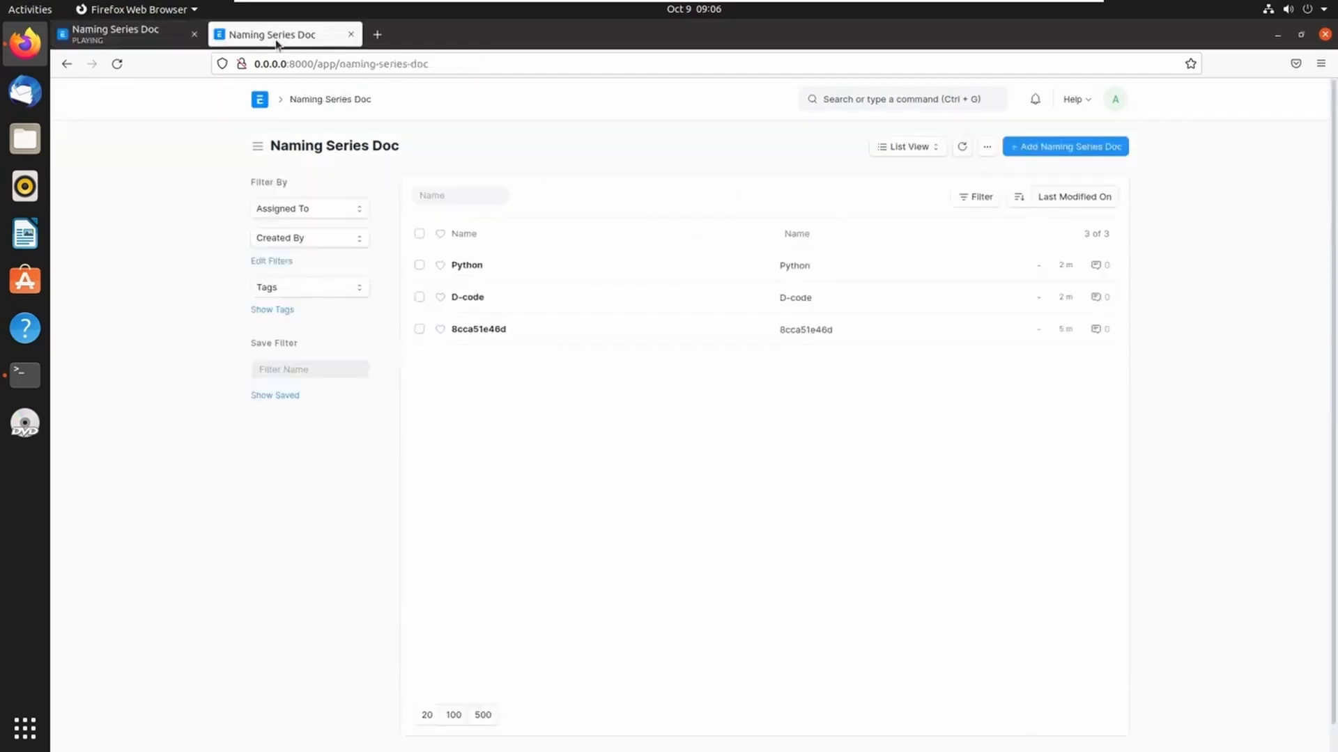
{"action": "left_click", "coordinate": [117, 64]}
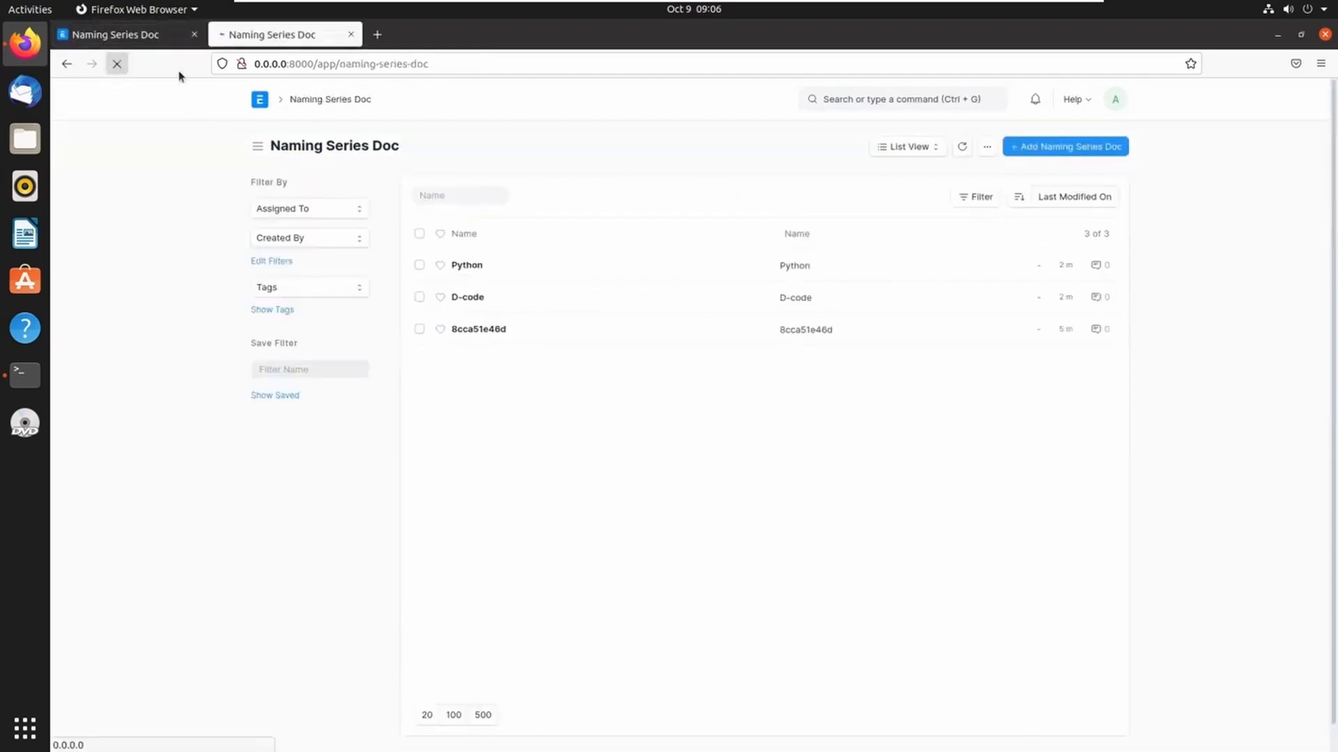
{"action": "left_click", "coordinate": [1068, 148]}
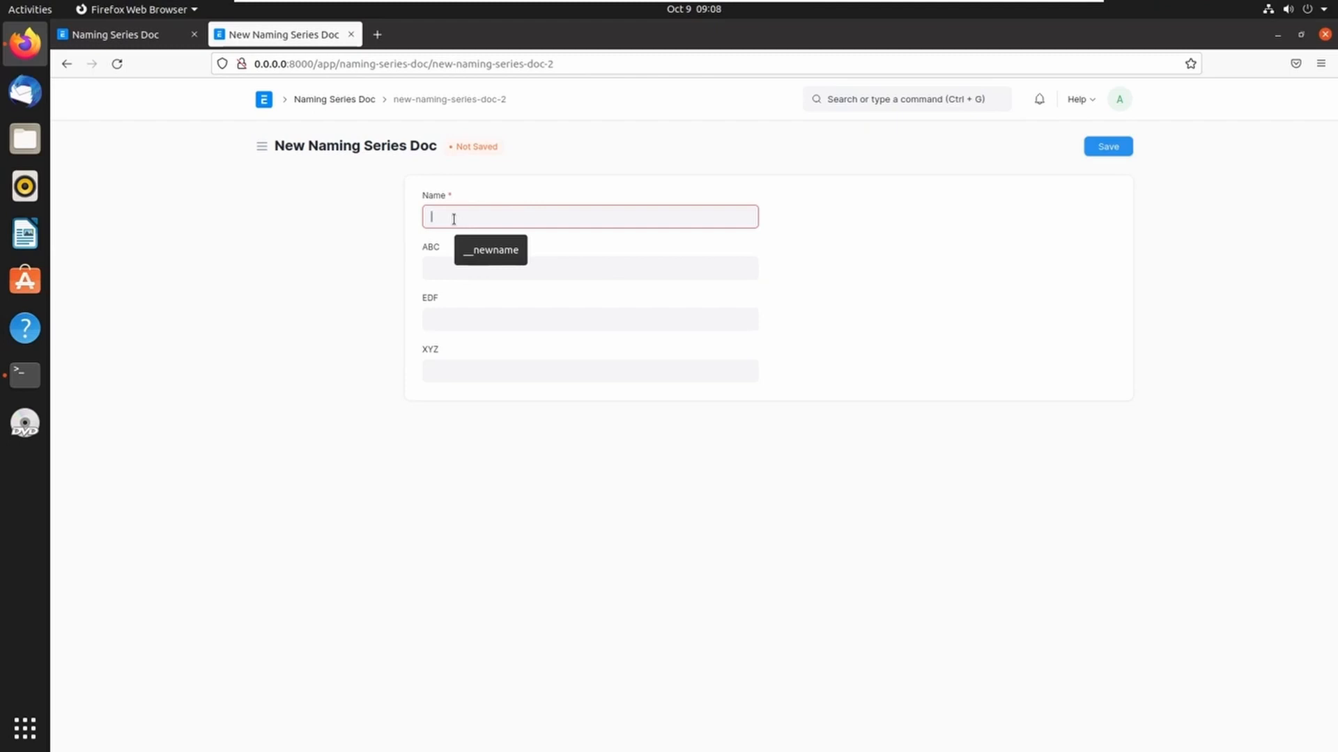
{"action": "type", "text": "This is th"}
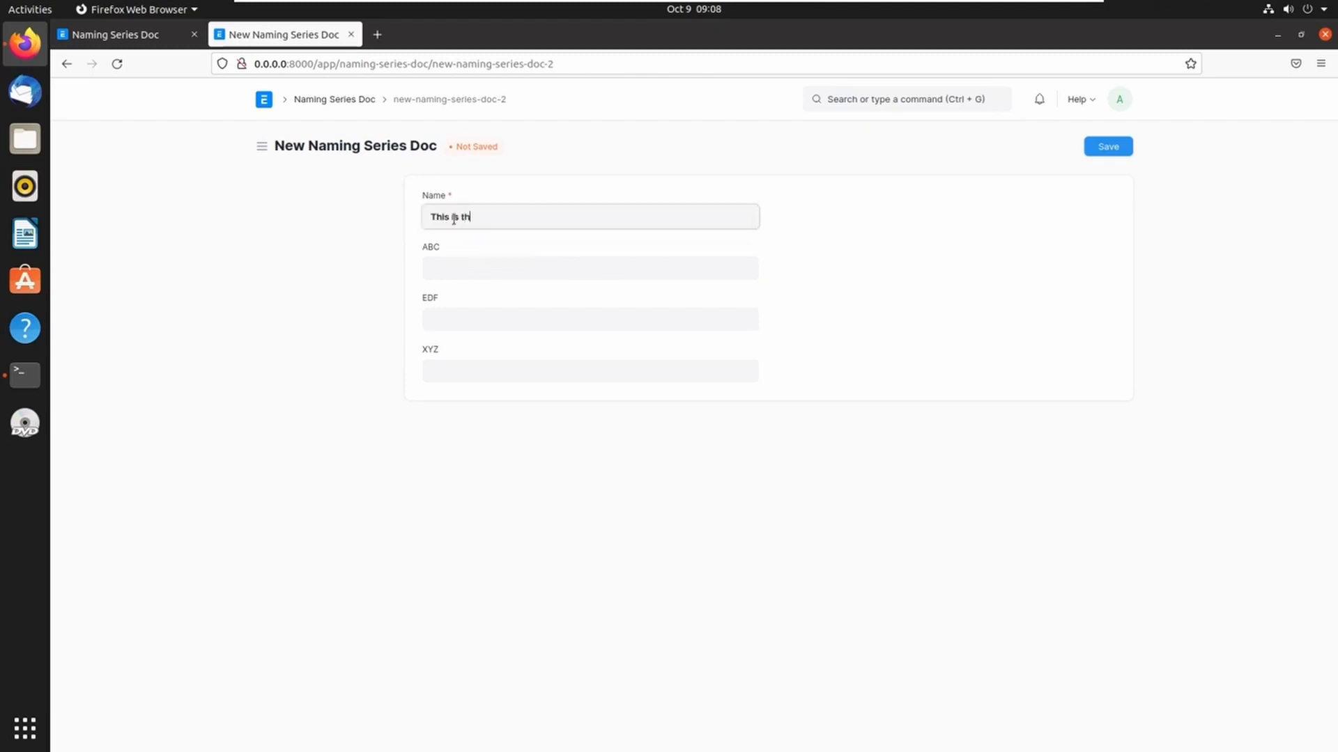
{"action": "type", "text": "e name"}
Fill in the new record with ABC FF, EDF GG and XYZ KKK, and try to save it.
{"action": "left_click", "coordinate": [463, 263]}
{"action": "type", "text": "FF"}
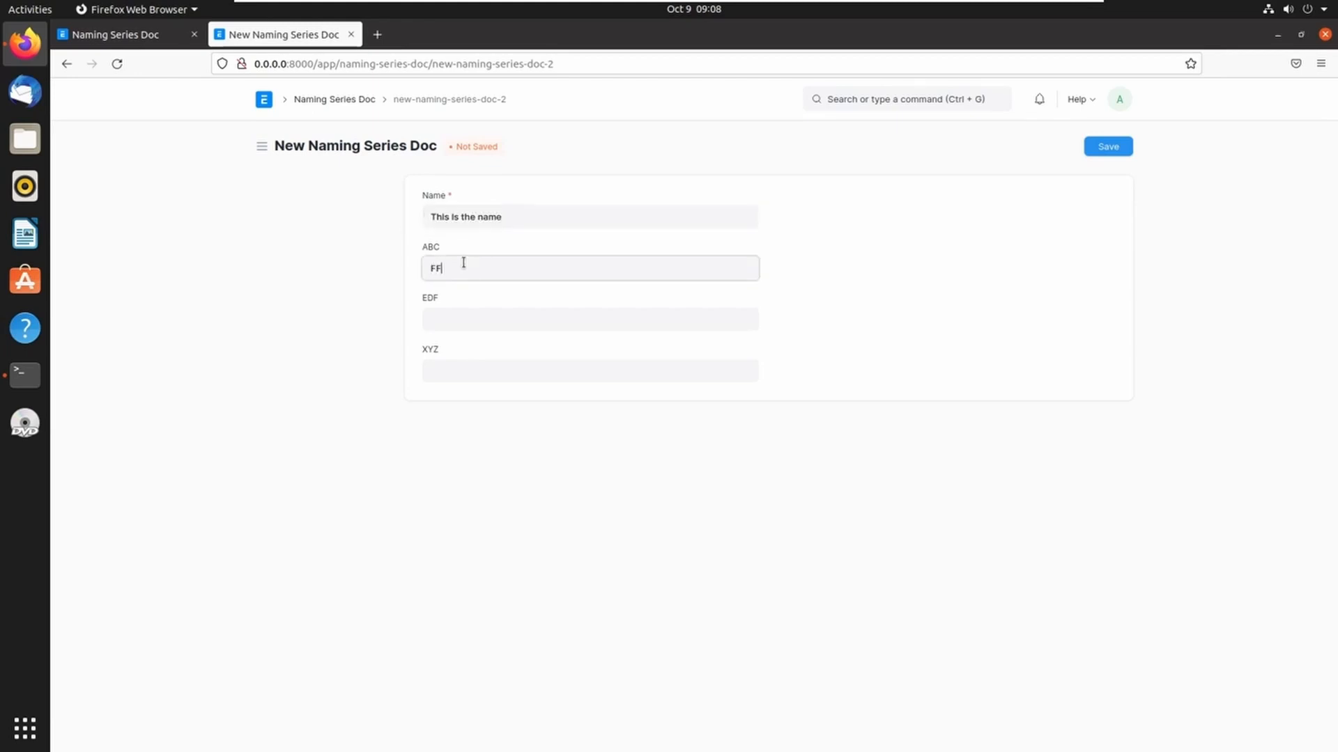
{"action": "left_click", "coordinate": [465, 308]}
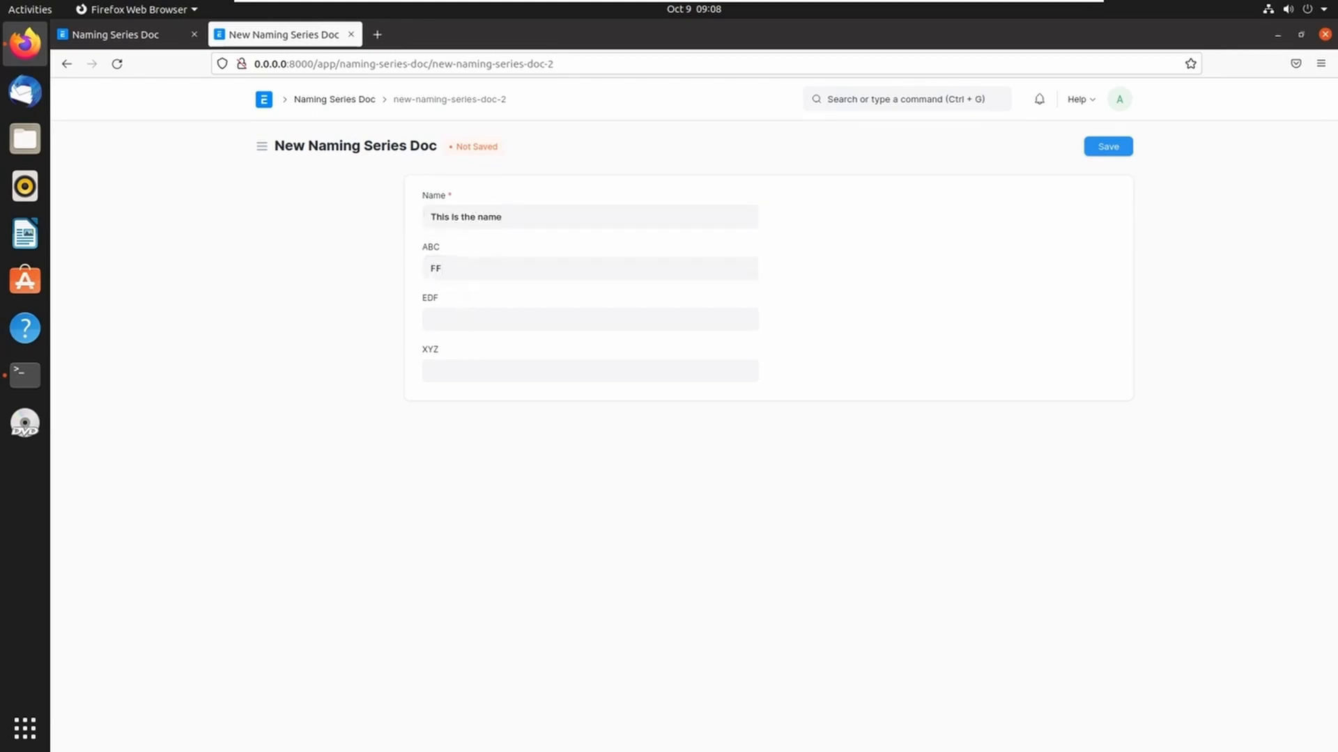
{"action": "left_click", "coordinate": [475, 320]}
{"action": "type", "text": "GG"}
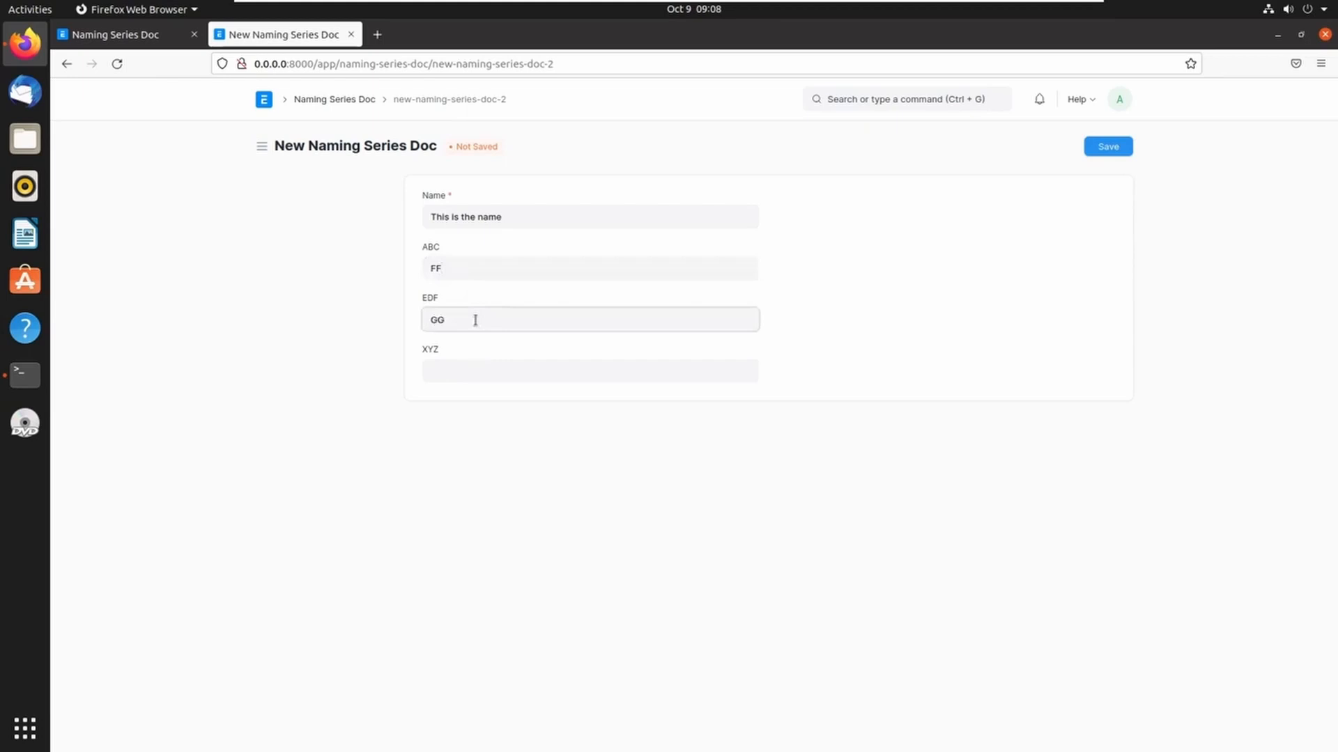
{"action": "left_click", "coordinate": [475, 367]}
{"action": "type", "text": "KKK"}
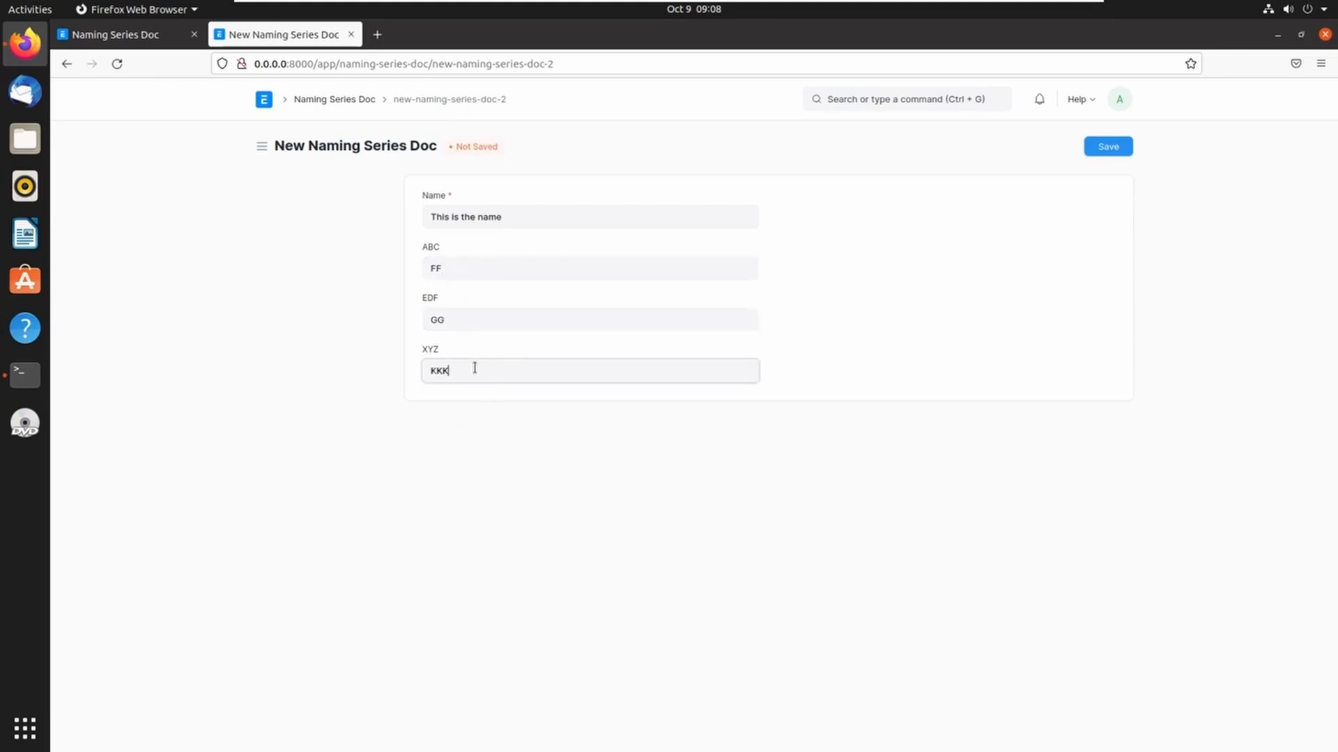
{"action": "key", "text": "ctrl+s"}
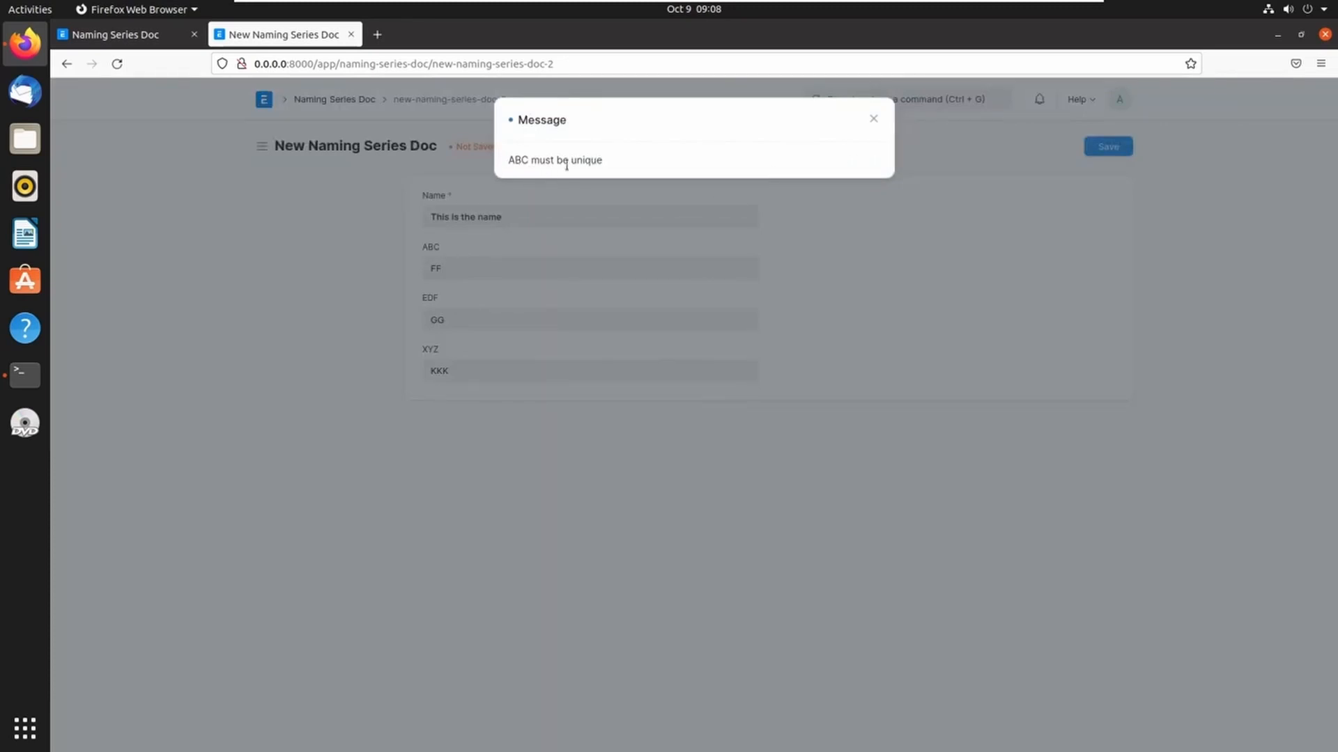
Change the record's ABC value to FFGG, save the record, and return to the Naming Series Doc list.
{"action": "left_click", "coordinate": [566, 257]}
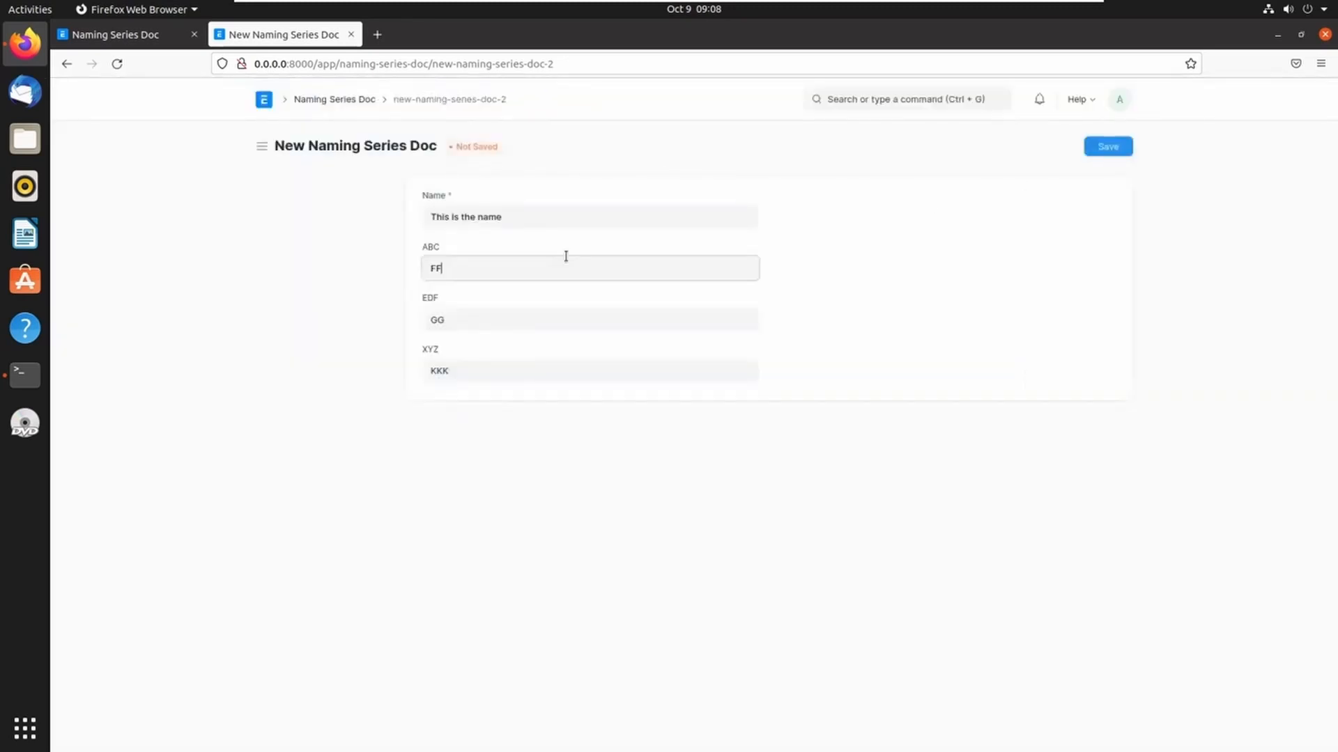
{"action": "type", "text": "GG"}
{"action": "key", "text": "ctrl+s"}
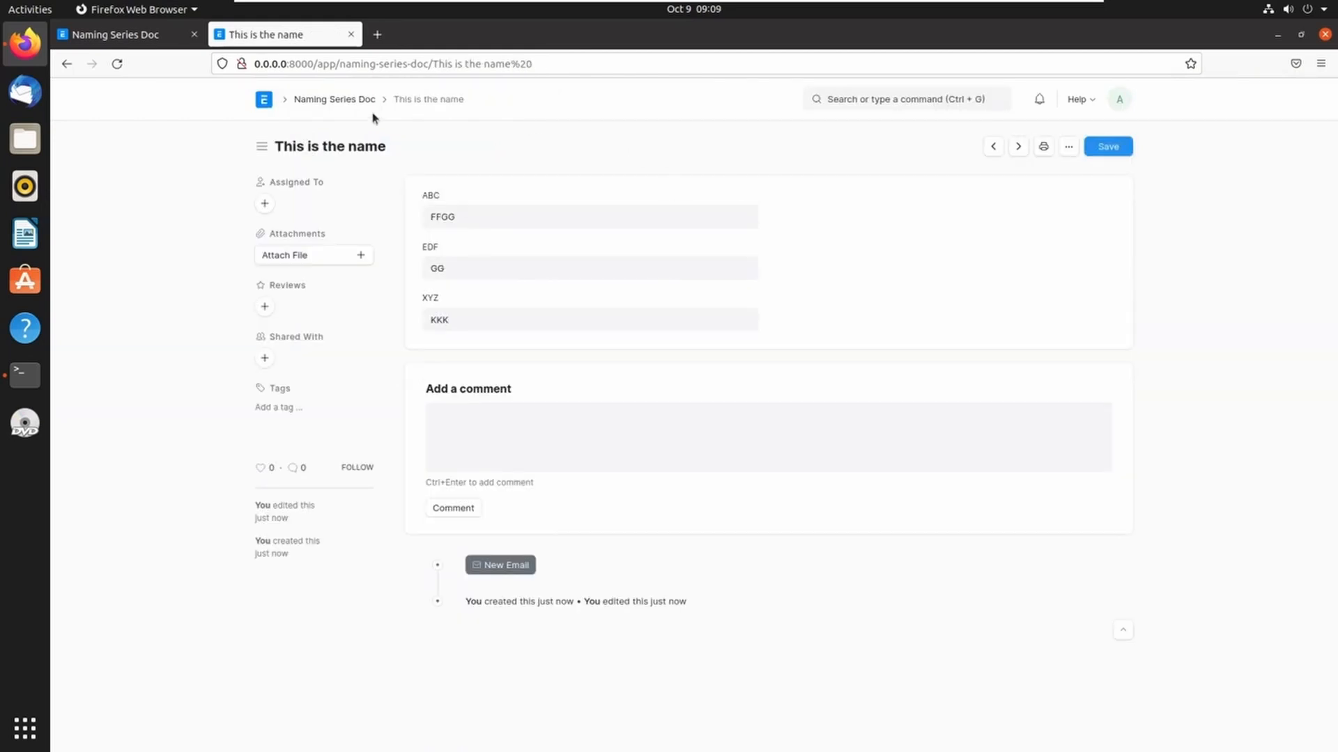
{"action": "left_click", "coordinate": [349, 99]}
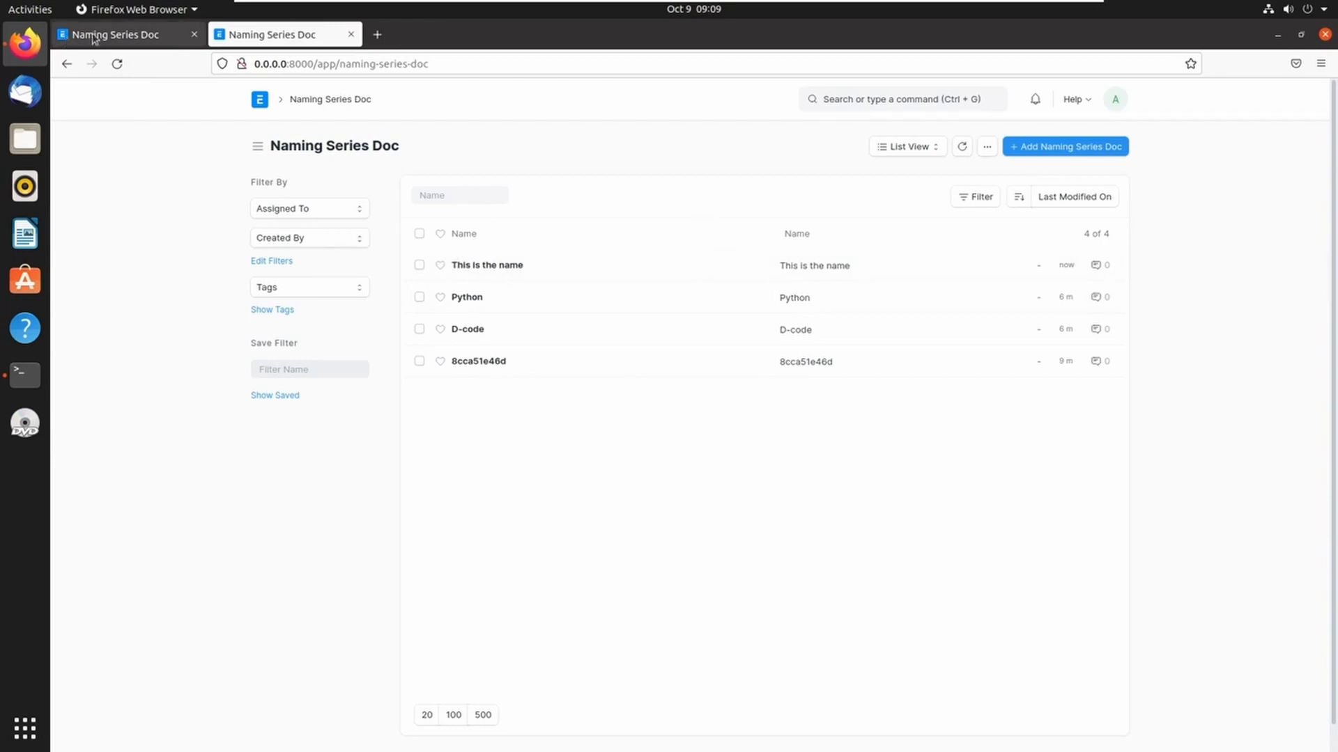
Set the Auto Name of the Naming Series Doc DocType to the series PRE.##### and save the DocType.
{"action": "left_click", "coordinate": [132, 40]}
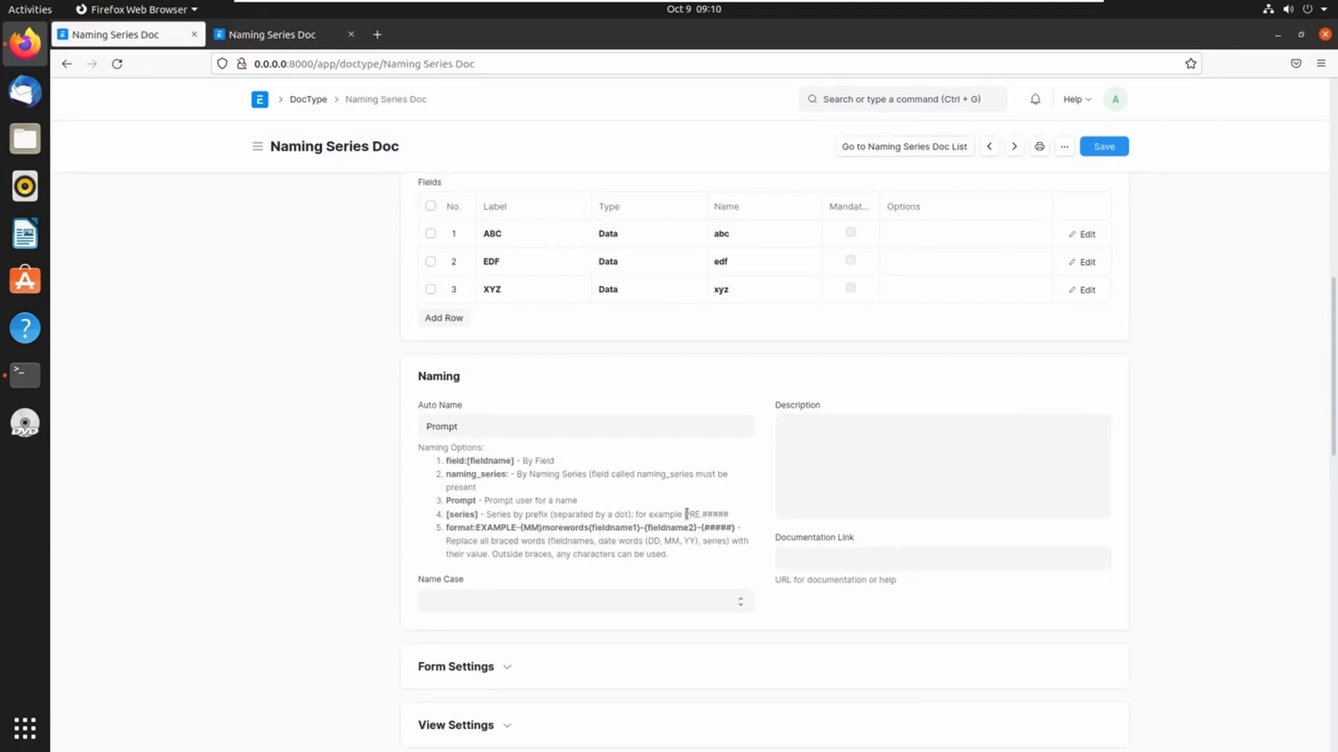
{"action": "left_click_drag", "start_coordinate": [687, 514], "coordinate": [735, 517]}
{"action": "key", "text": "ctrl+c"}
{"action": "left_click_drag", "start_coordinate": [513, 424], "coordinate": [391, 431]}
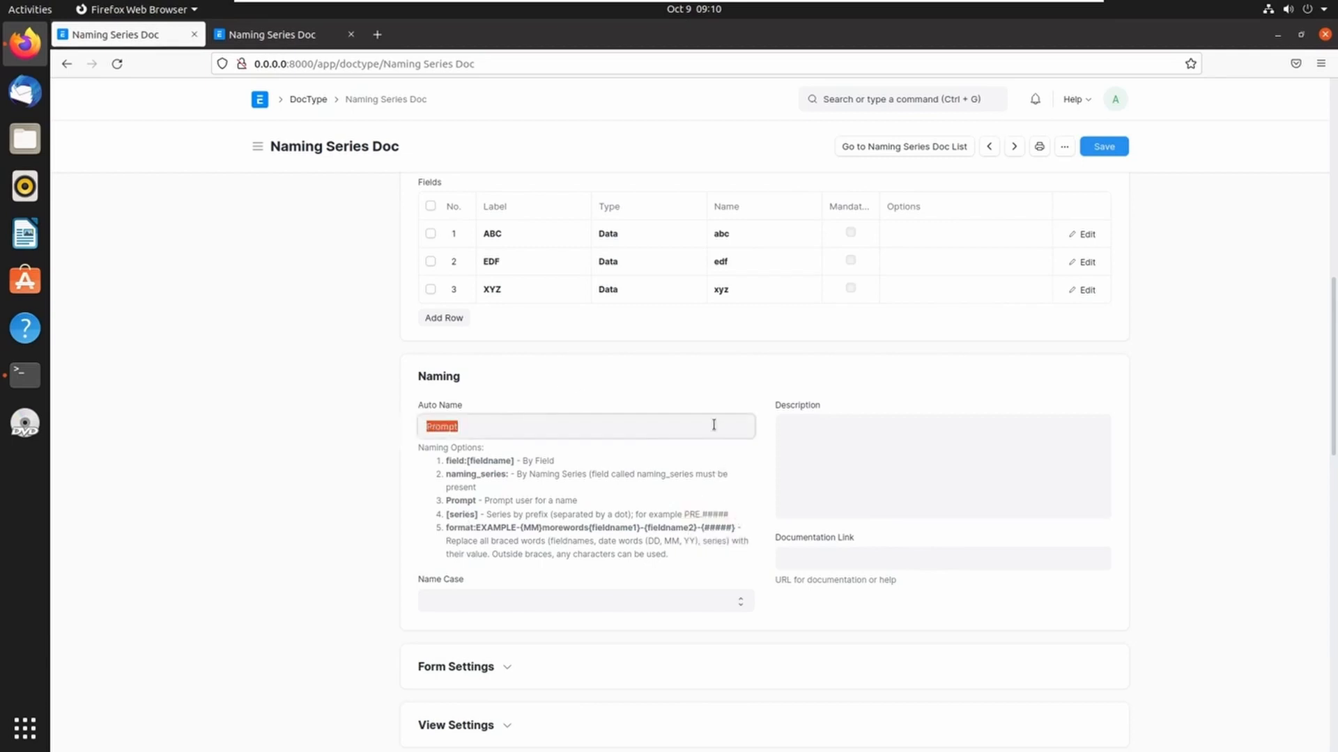
{"action": "key", "text": "ctrl+v"}
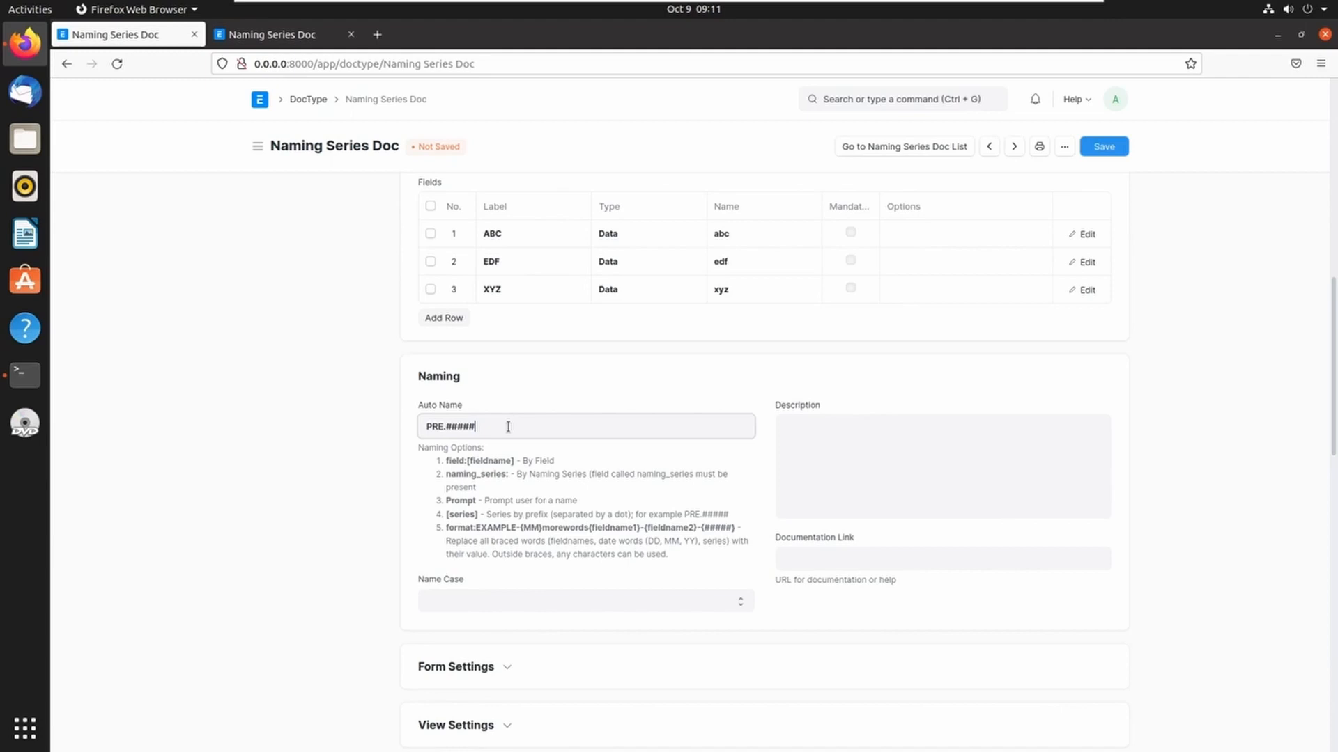
{"action": "key", "text": "ctrl+s"}
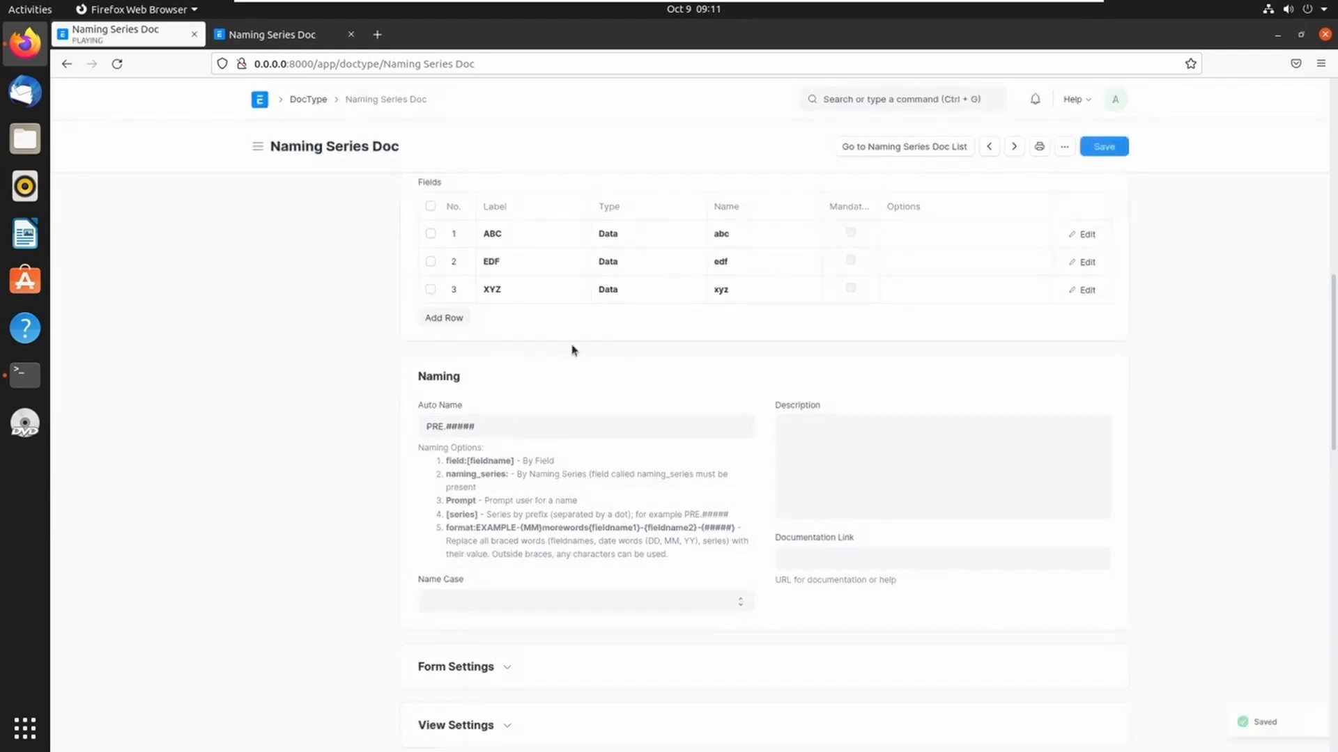
Reload the Naming Series Doc list, create and save a record with ABC set to Great, and return to the list.
{"action": "left_click", "coordinate": [279, 34]}
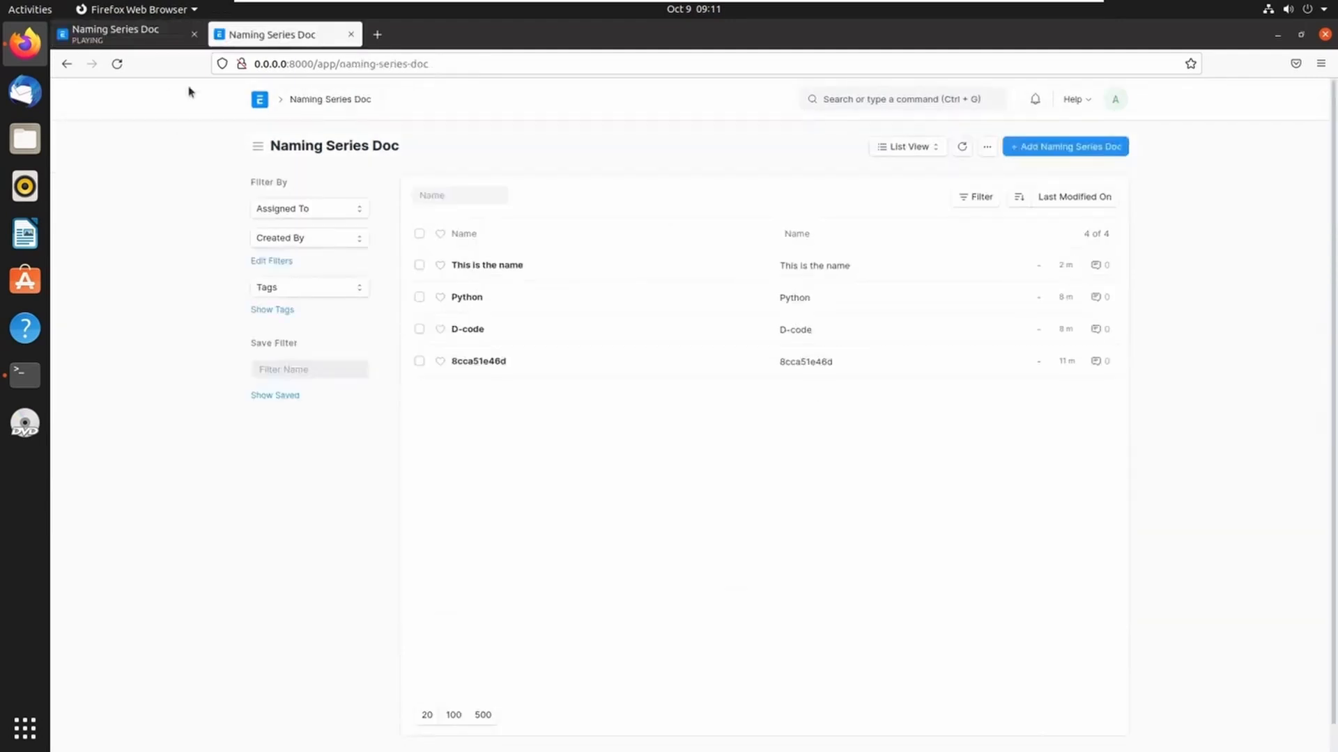
{"action": "left_click", "coordinate": [117, 63]}
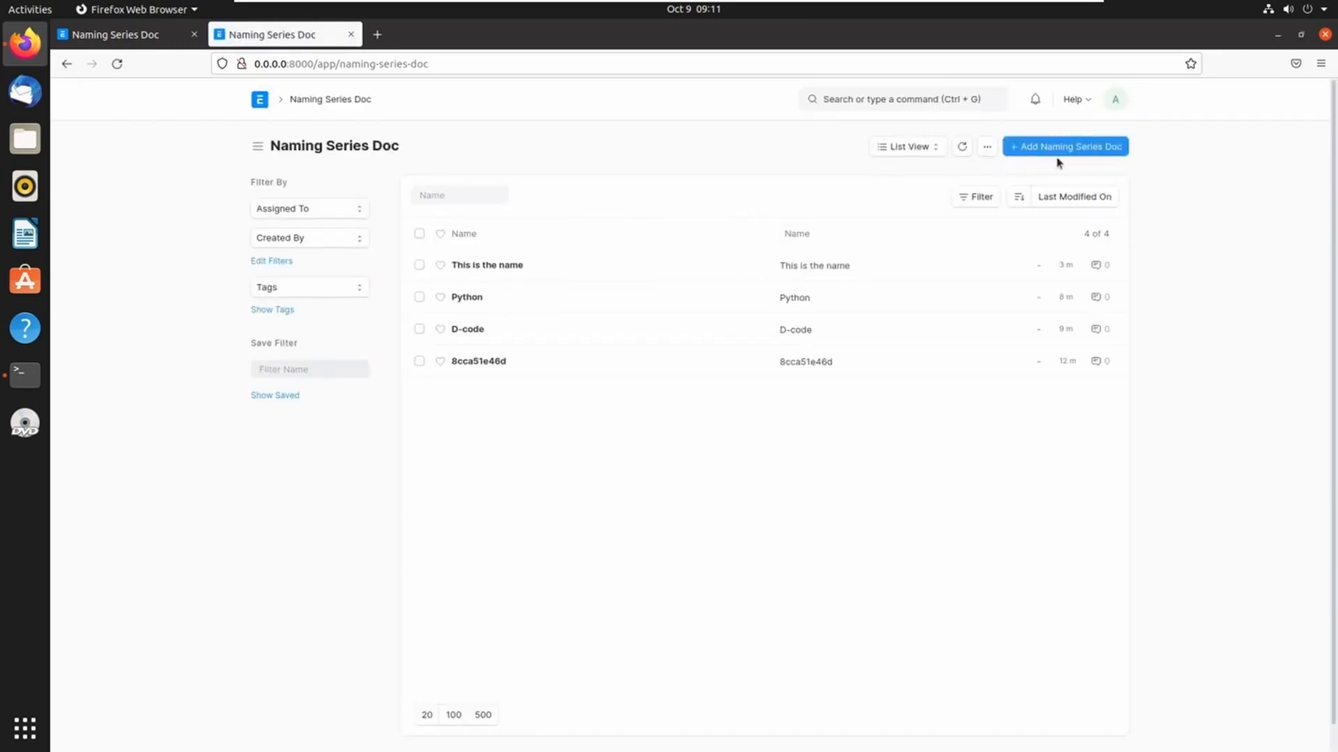
{"action": "left_click", "coordinate": [1065, 149]}
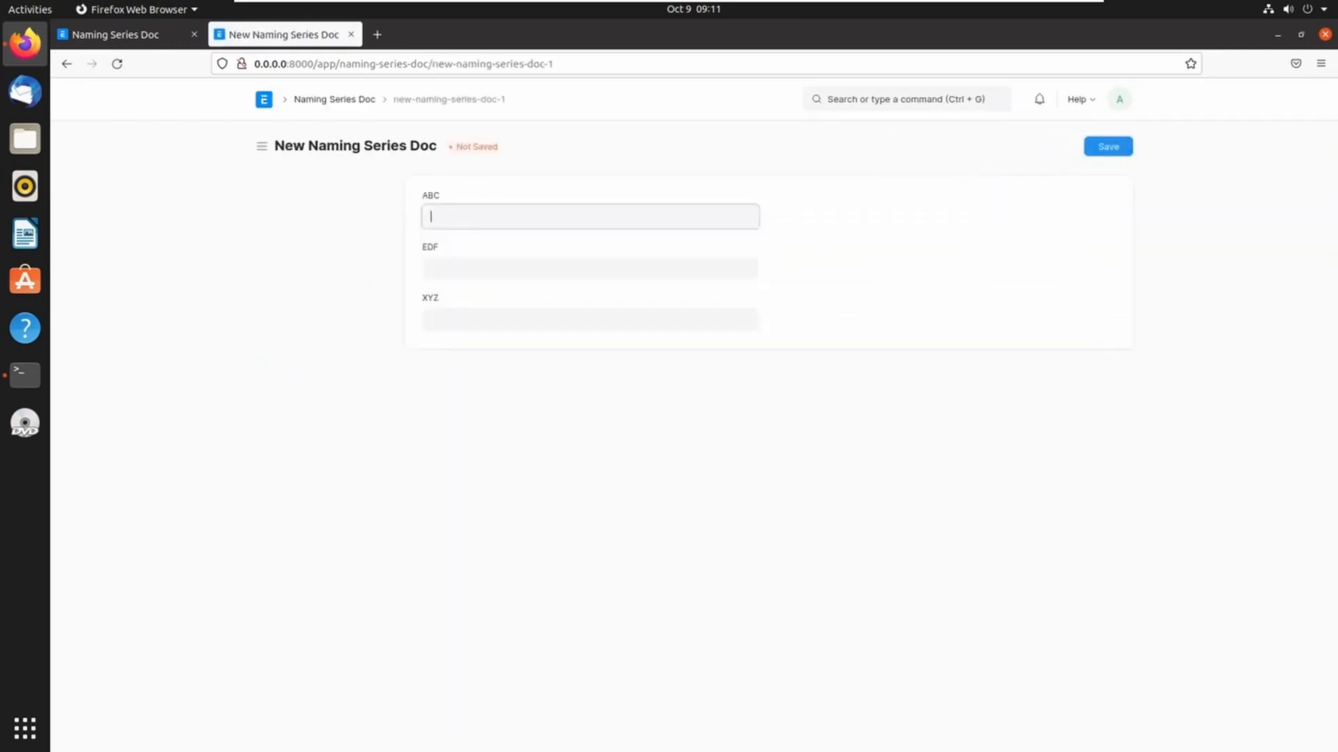
{"action": "type", "text": "Great"}
{"action": "key", "text": "ctrl+s"}
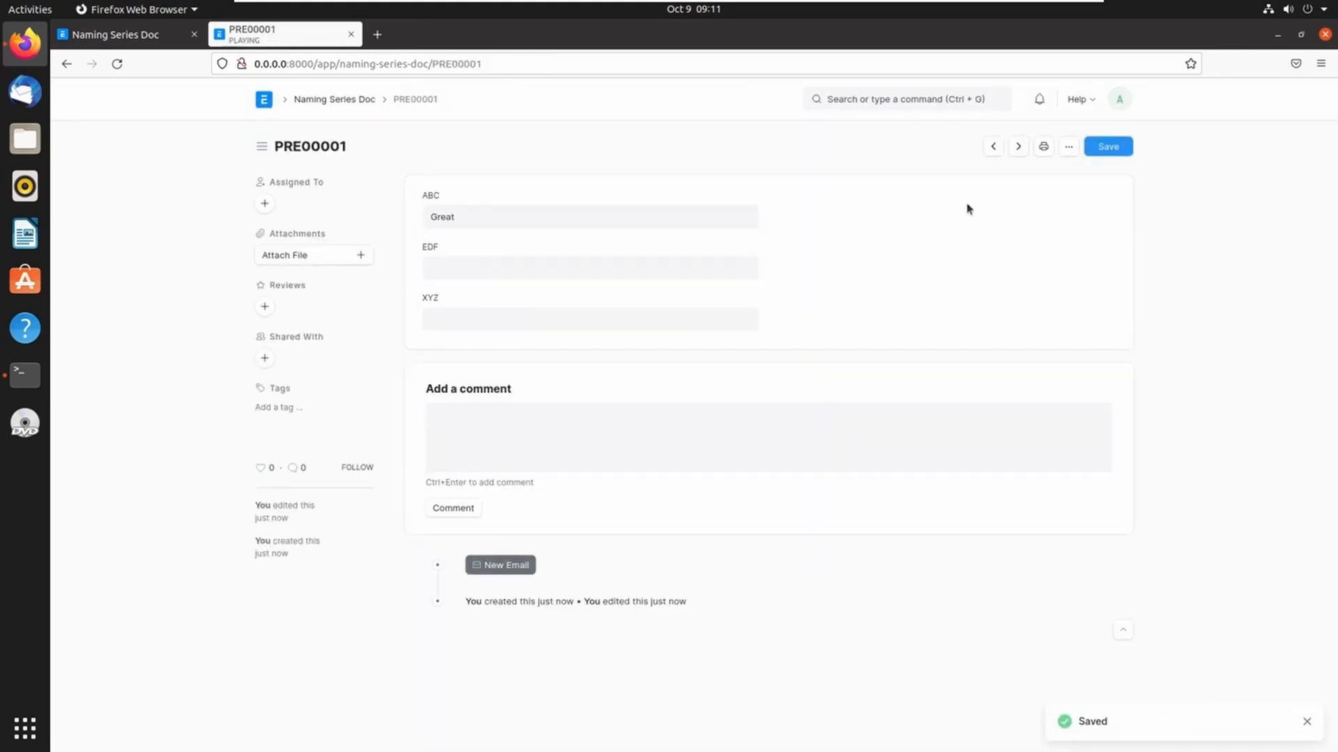
{"action": "left_click", "coordinate": [352, 102]}
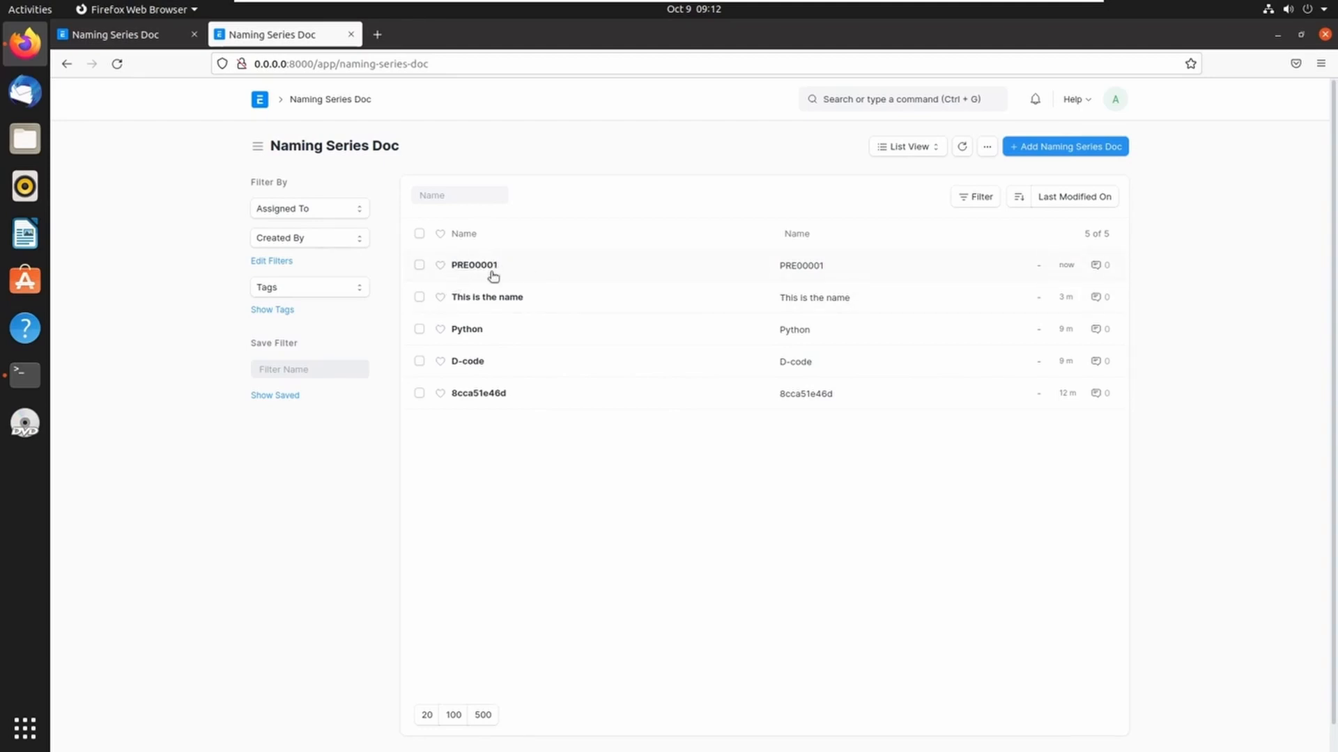
Create and save another Naming Series Doc record with ABC set to AAA, and return to the list.
{"action": "left_click", "coordinate": [1064, 149]}
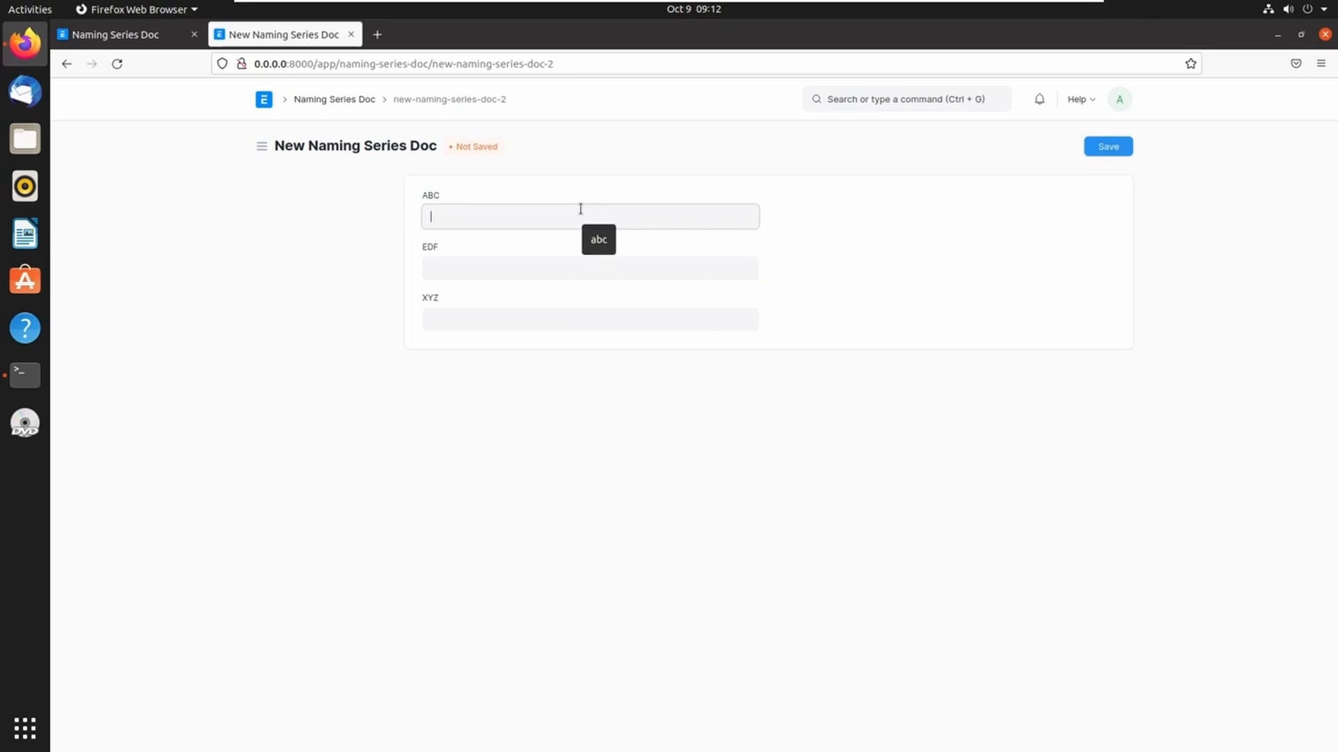
{"action": "type", "text": "AAA"}
{"action": "key", "text": "ctrl+s"}
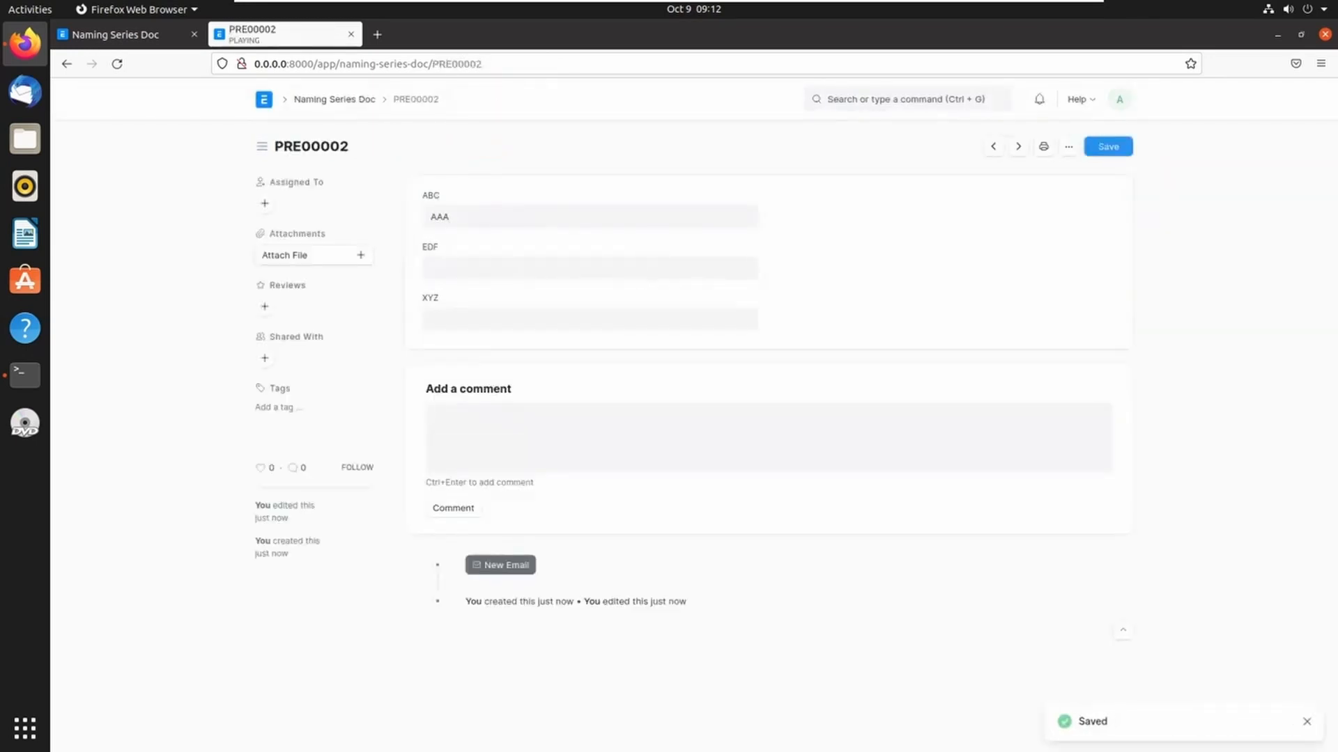
{"action": "left_click", "coordinate": [332, 99]}
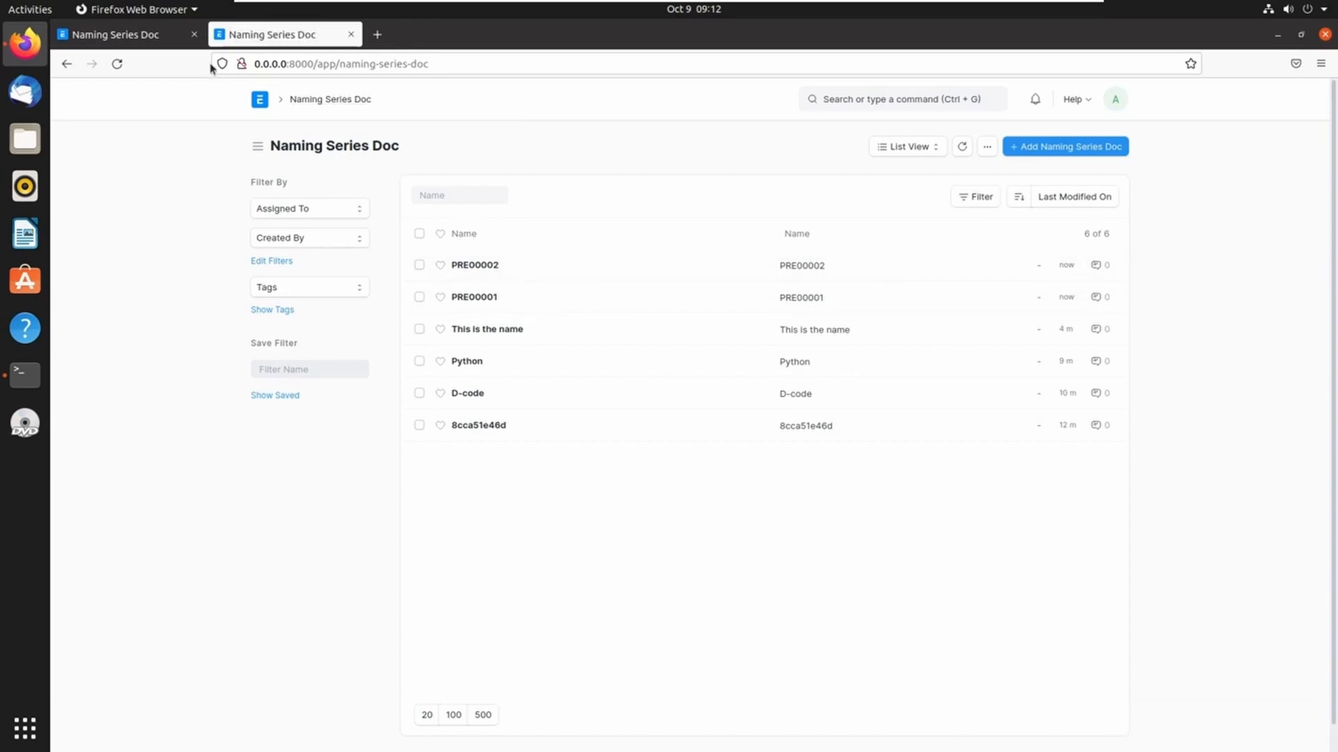
Set the Auto Name of the Naming Series Doc DocType to format:TTT-{MM}-{abc}-{####} and save the DocType.
{"action": "left_click", "coordinate": [133, 40]}
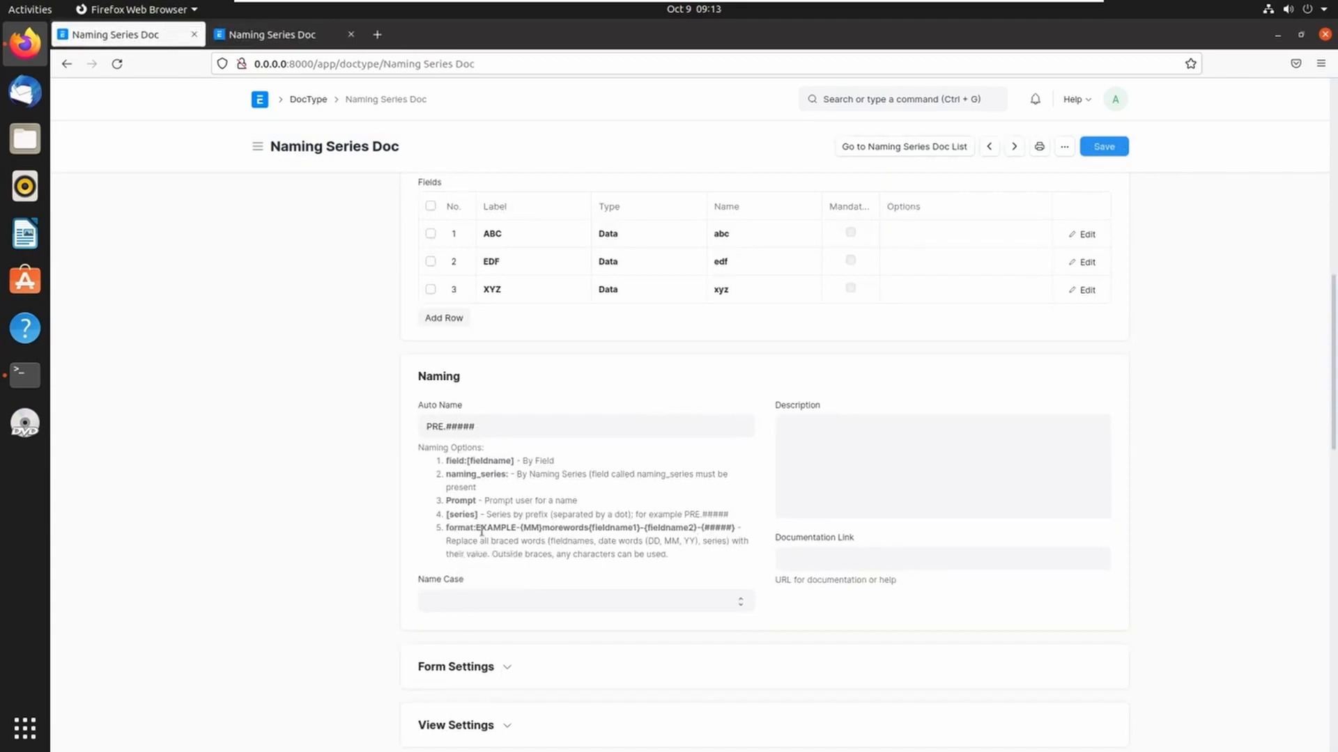
{"action": "double_click", "coordinate": [458, 527]}
{"action": "key", "text": "ctrl+c"}
{"action": "left_click_drag", "start_coordinate": [506, 426], "coordinate": [393, 409]}
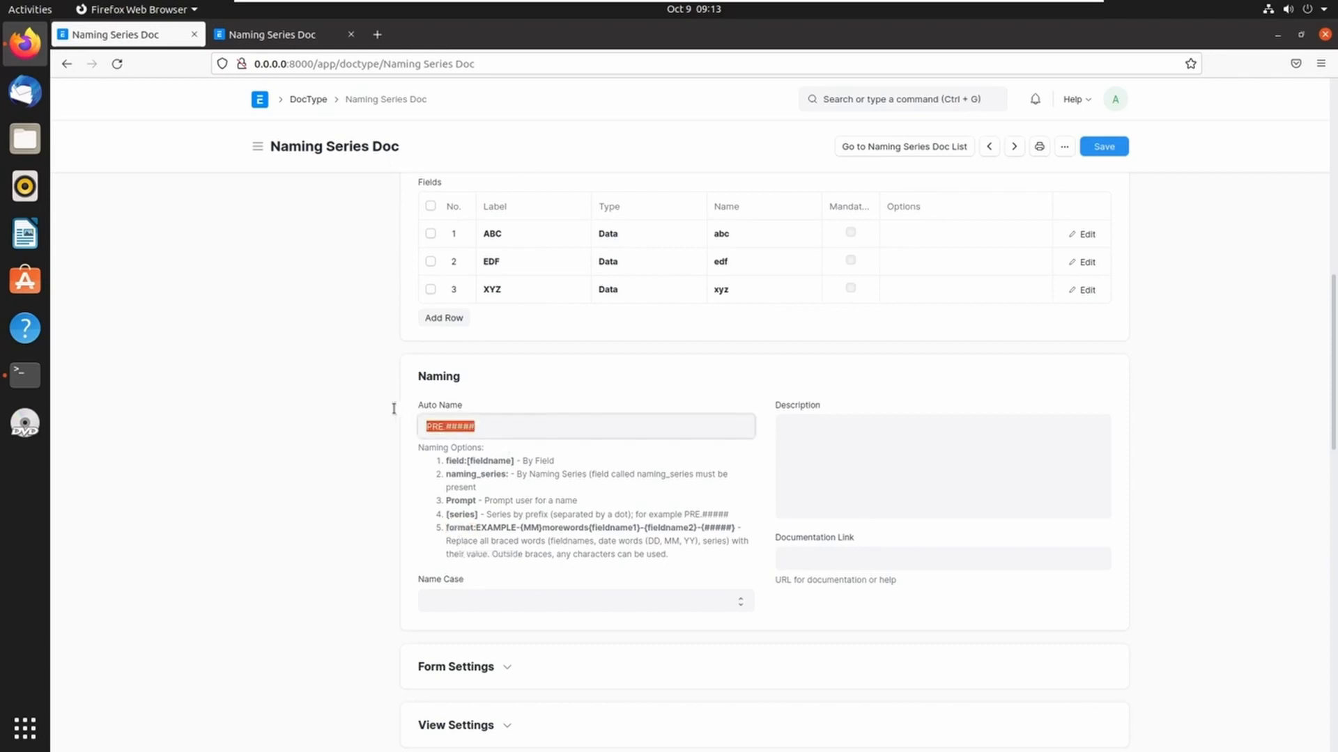
{"action": "key", "text": "BackSpace"}
{"action": "key", "text": "ctrl+v"}
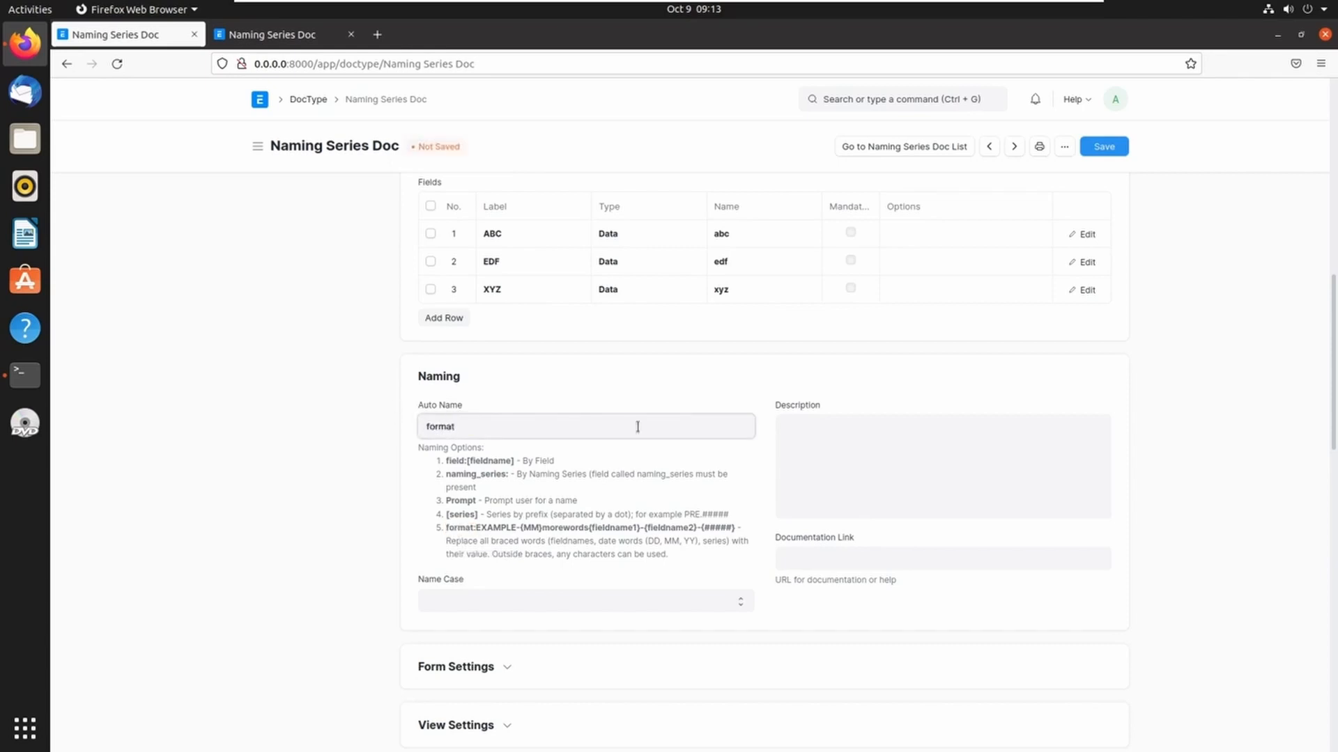
{"action": "type", "text": ":TTT-{MM"}
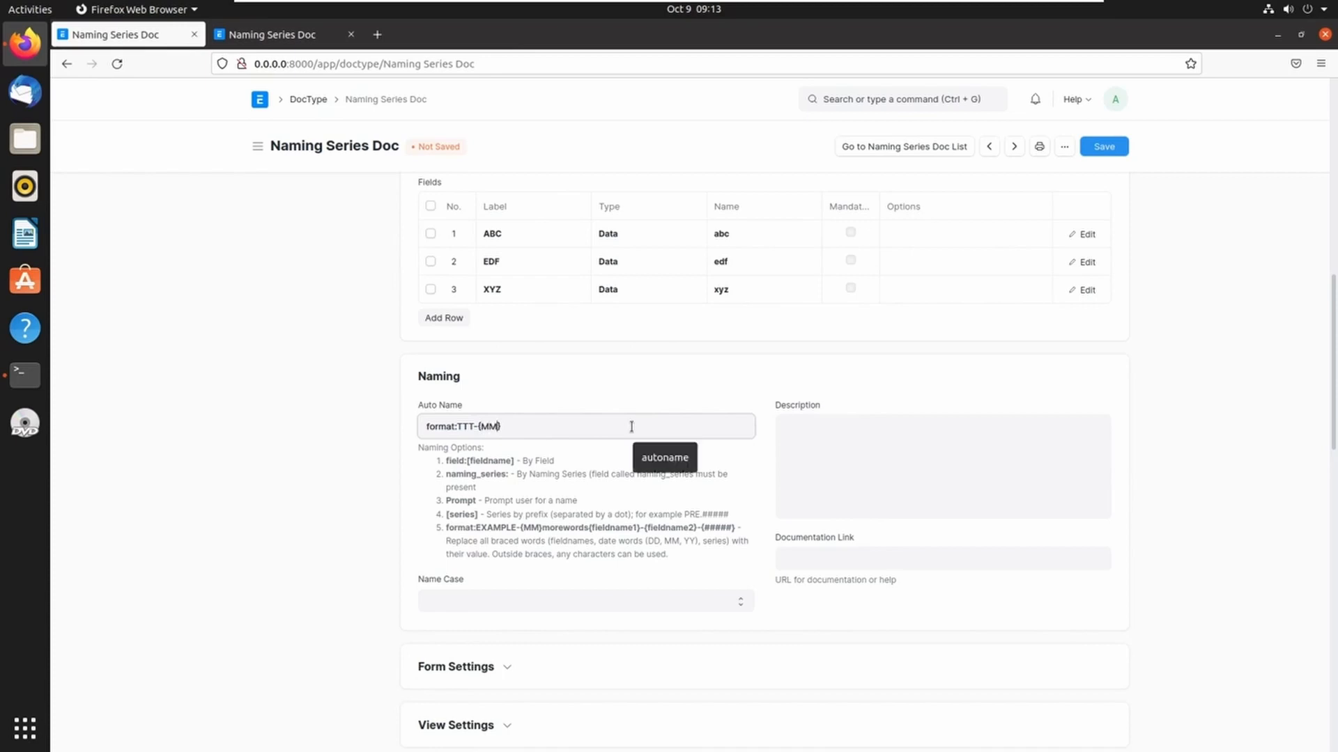
{"action": "left_click", "coordinate": [632, 426]}
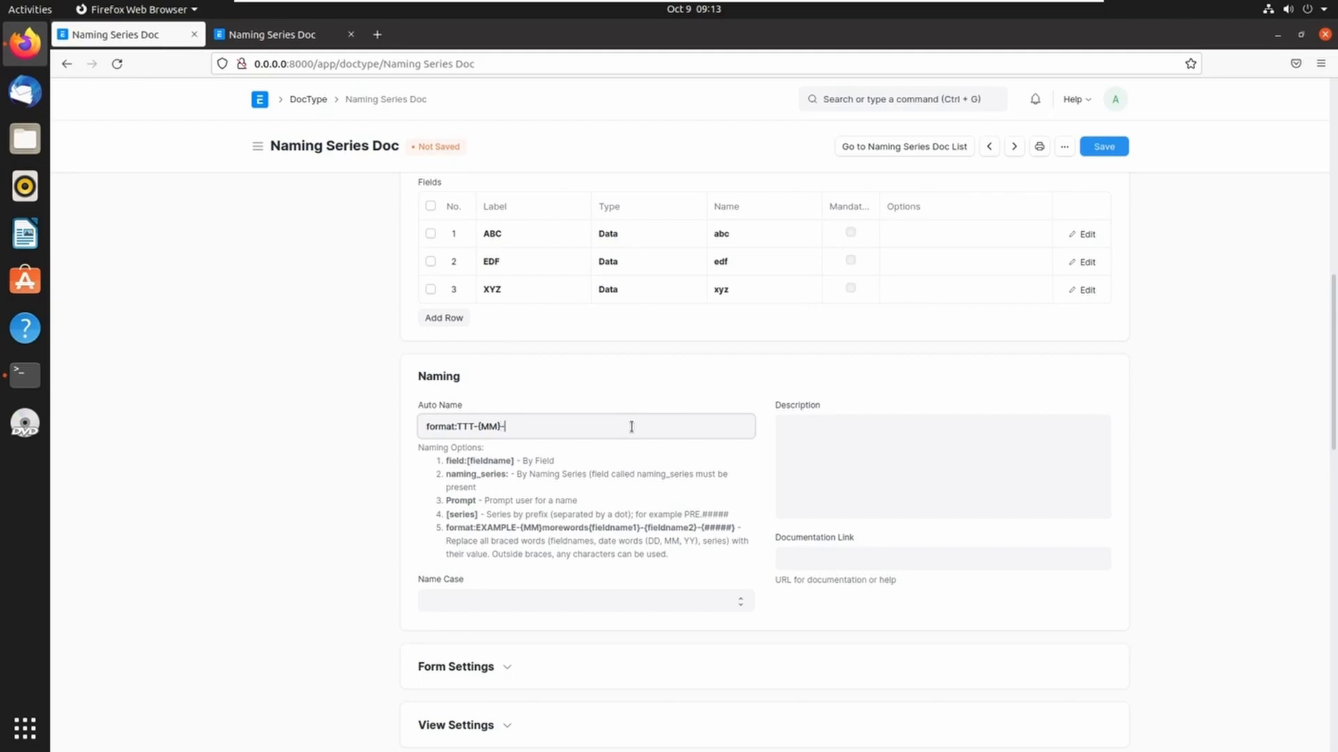
{"action": "type", "text": "-{MM}-{abc"}
{"action": "key", "text": "Right"}
{"action": "type", "text": "-{abc}-{####"}
{"action": "key", "text": "ctrl+s"}
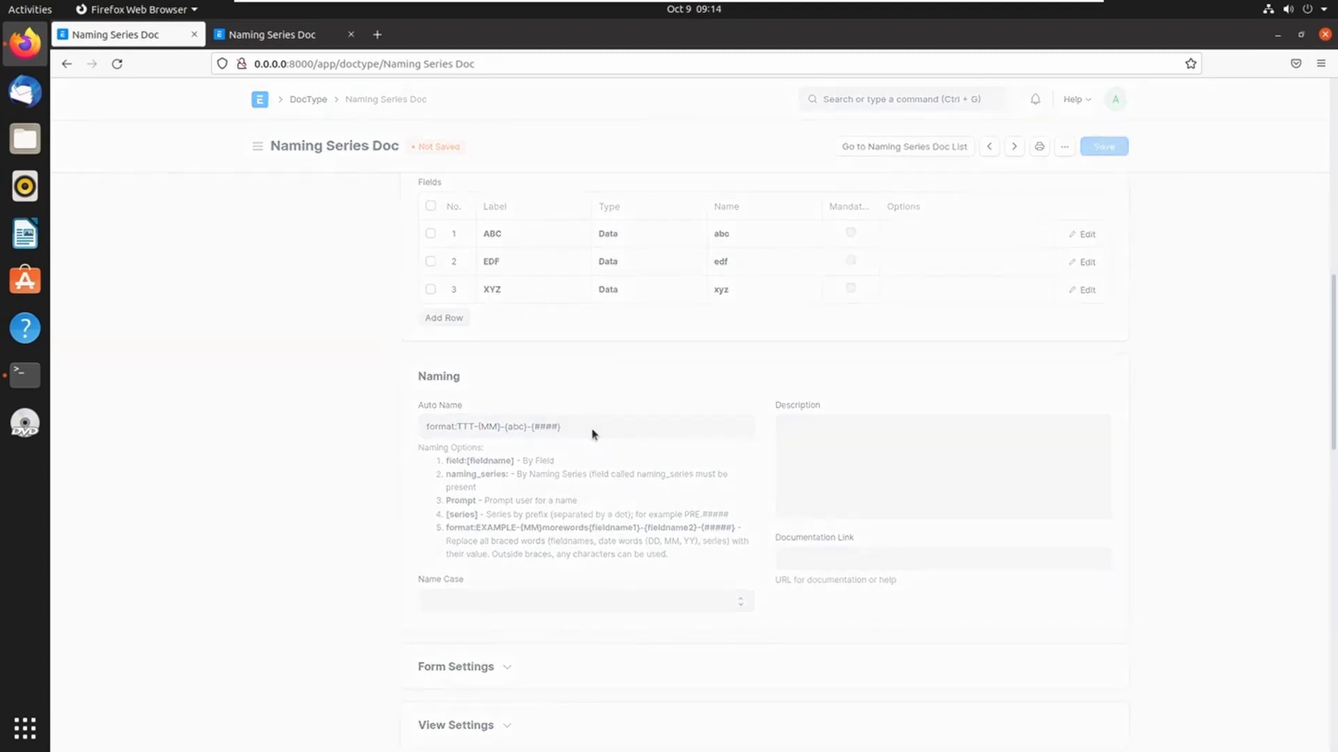
Reload the Naming Series Doc list, create and save a record with ABC set to RERE, and return to the list.
{"action": "left_click", "coordinate": [299, 35]}
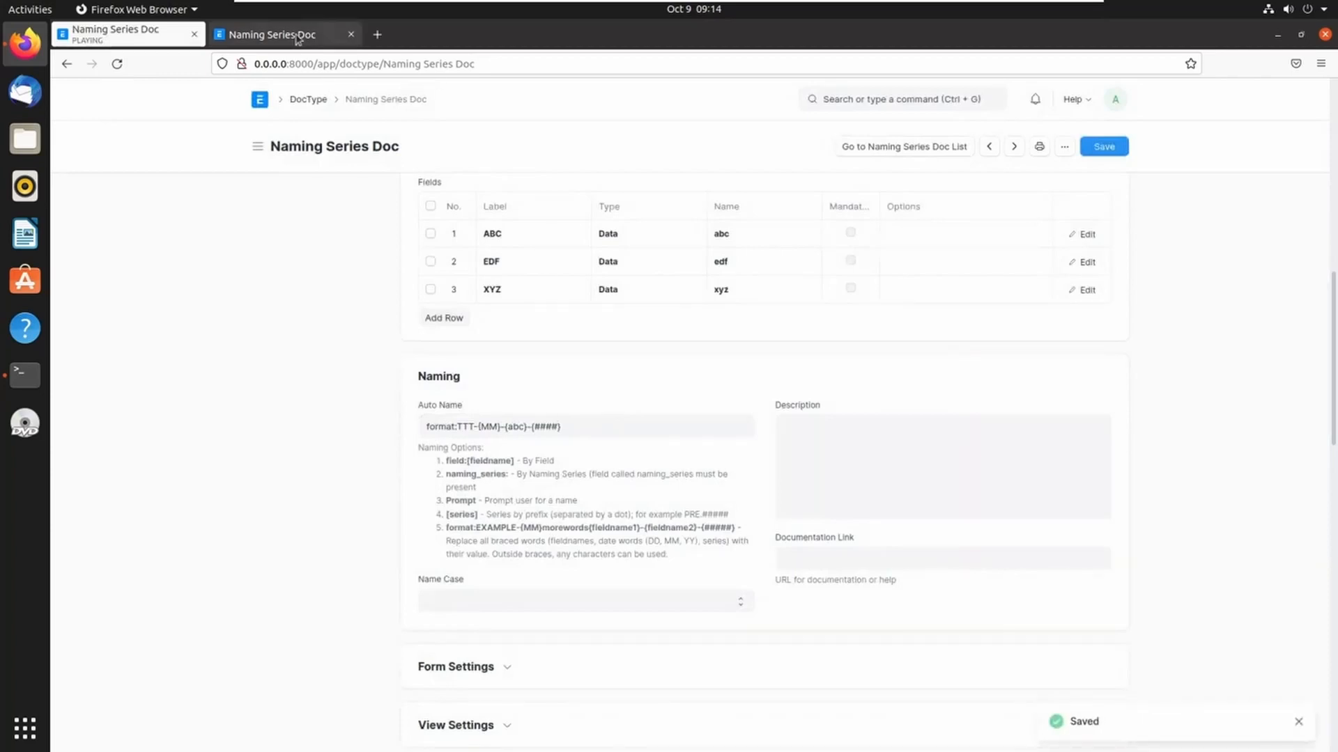
{"action": "left_click", "coordinate": [117, 63]}
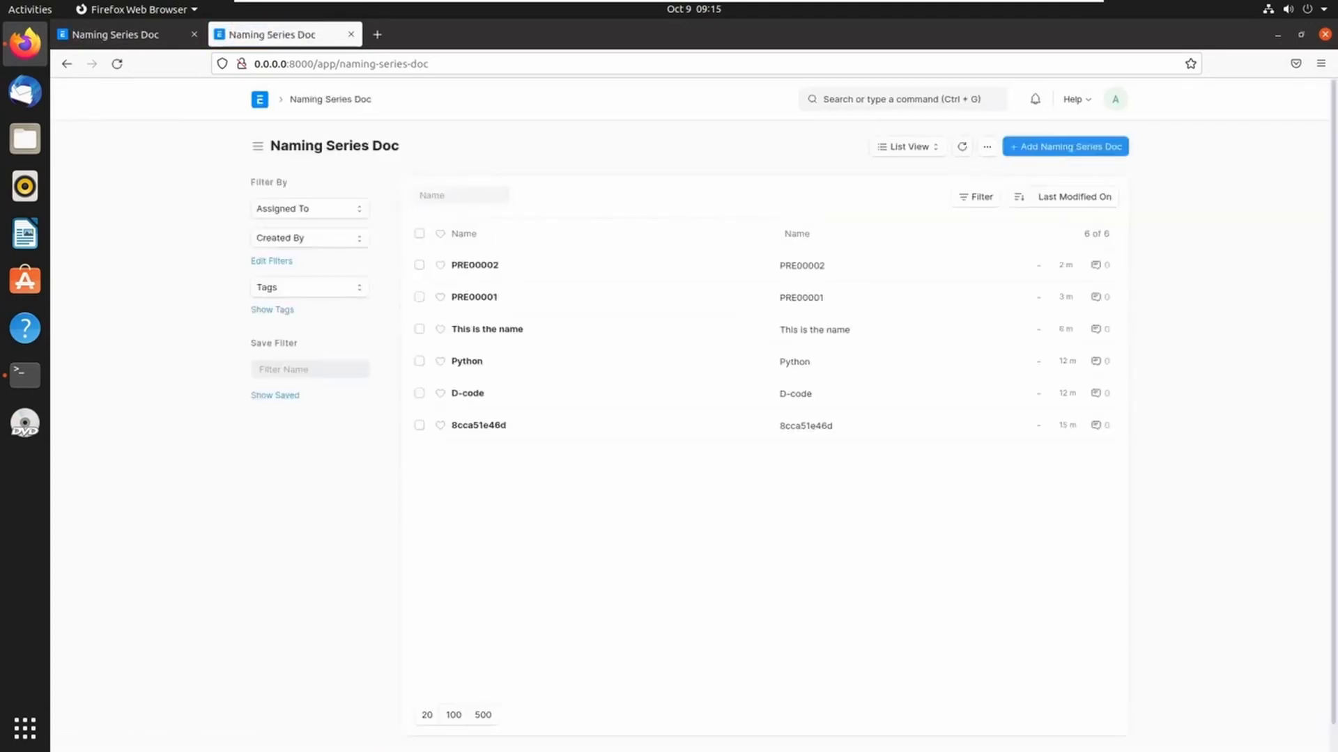
{"action": "left_click", "coordinate": [1087, 154]}
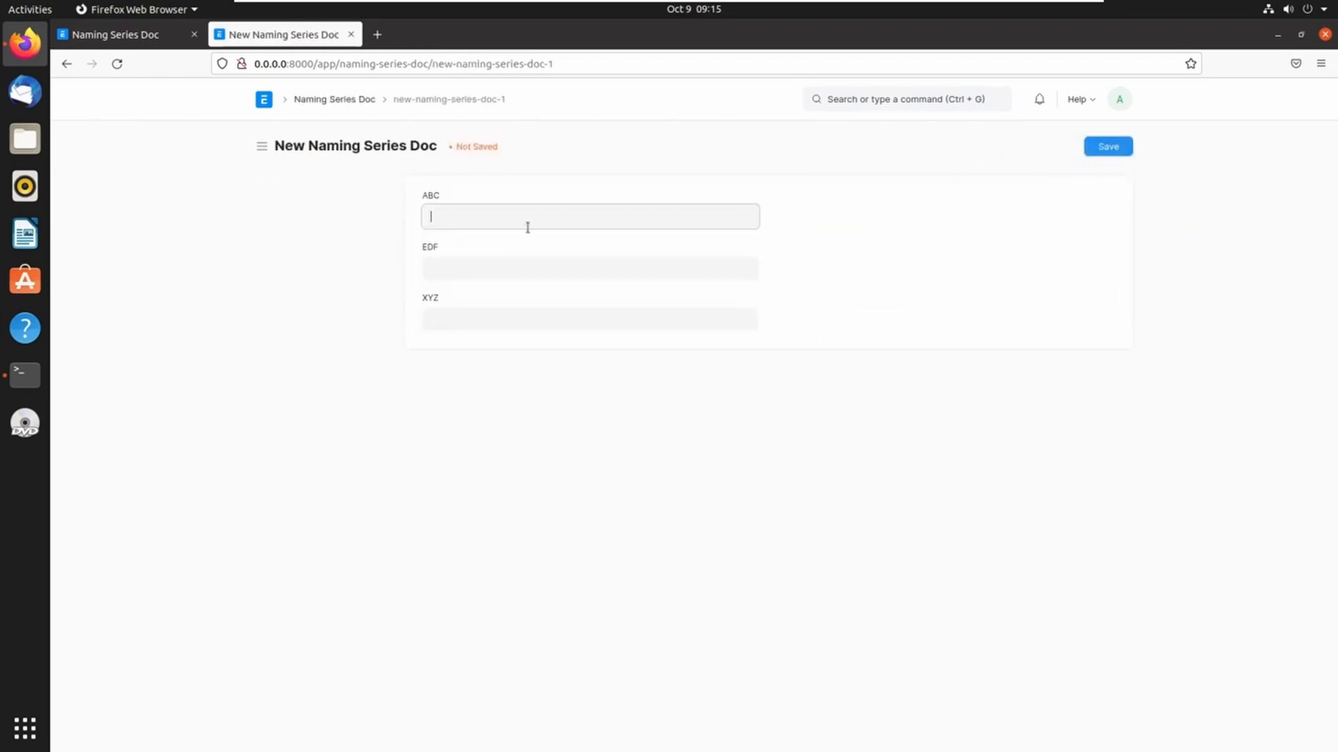
{"action": "type", "text": "RERE"}
{"action": "left_click", "coordinate": [1114, 147]}
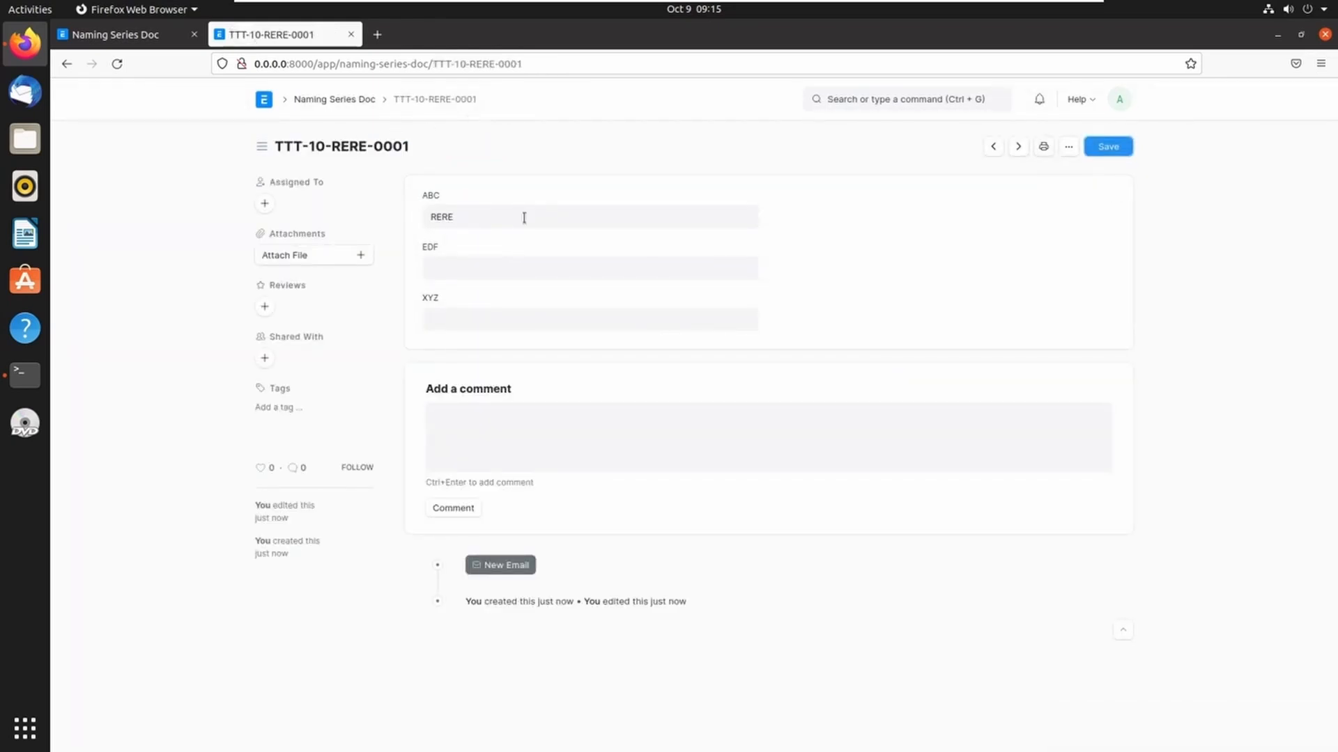
{"action": "left_click", "coordinate": [345, 101]}
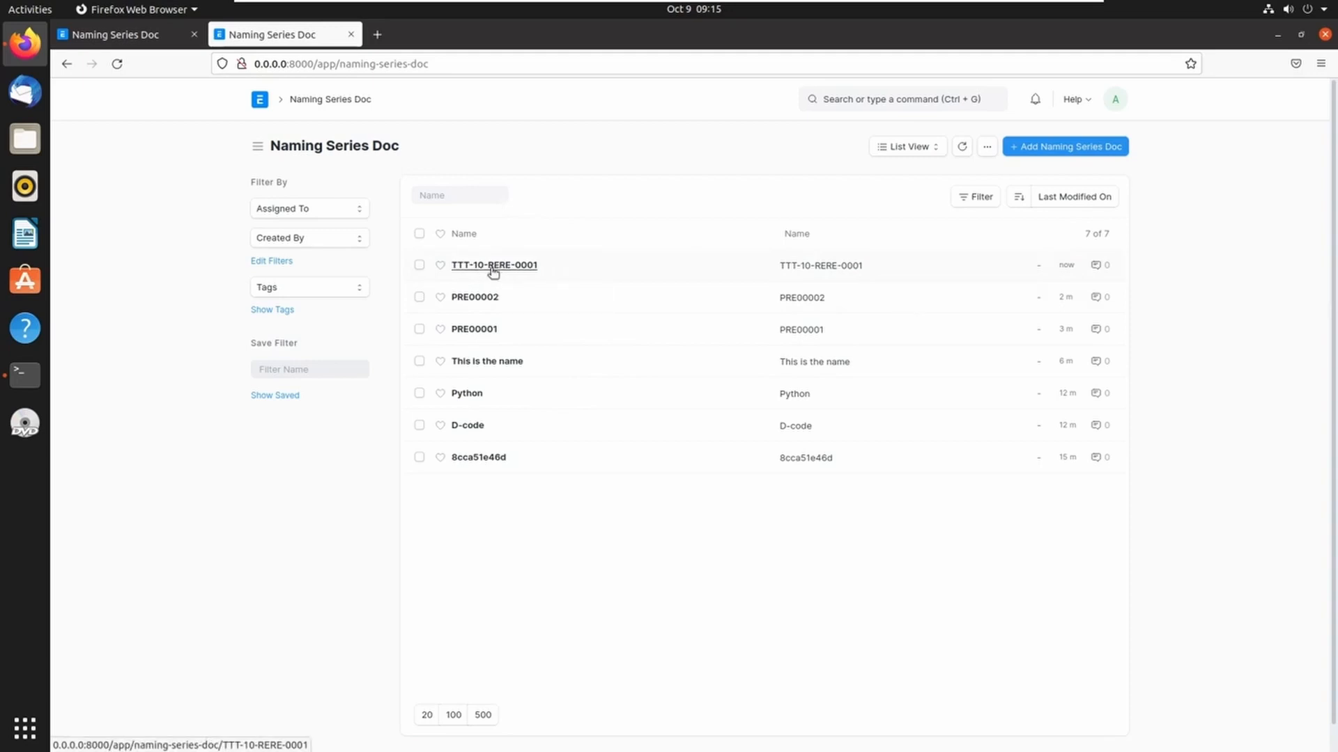
Review the explanation of the format option in the DocType's naming options.
{"action": "left_click", "coordinate": [136, 39]}
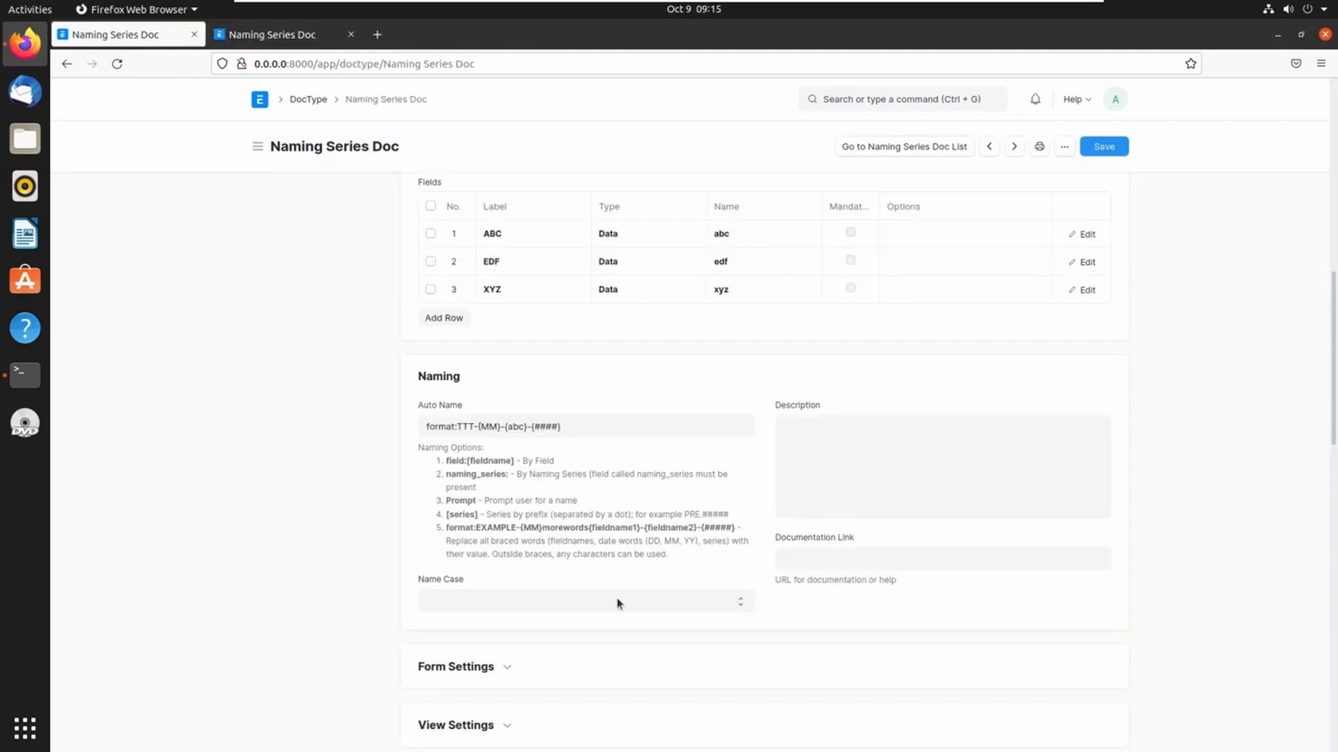
{"action": "double_click", "coordinate": [654, 541]}
{"action": "double_click", "coordinate": [688, 541]}
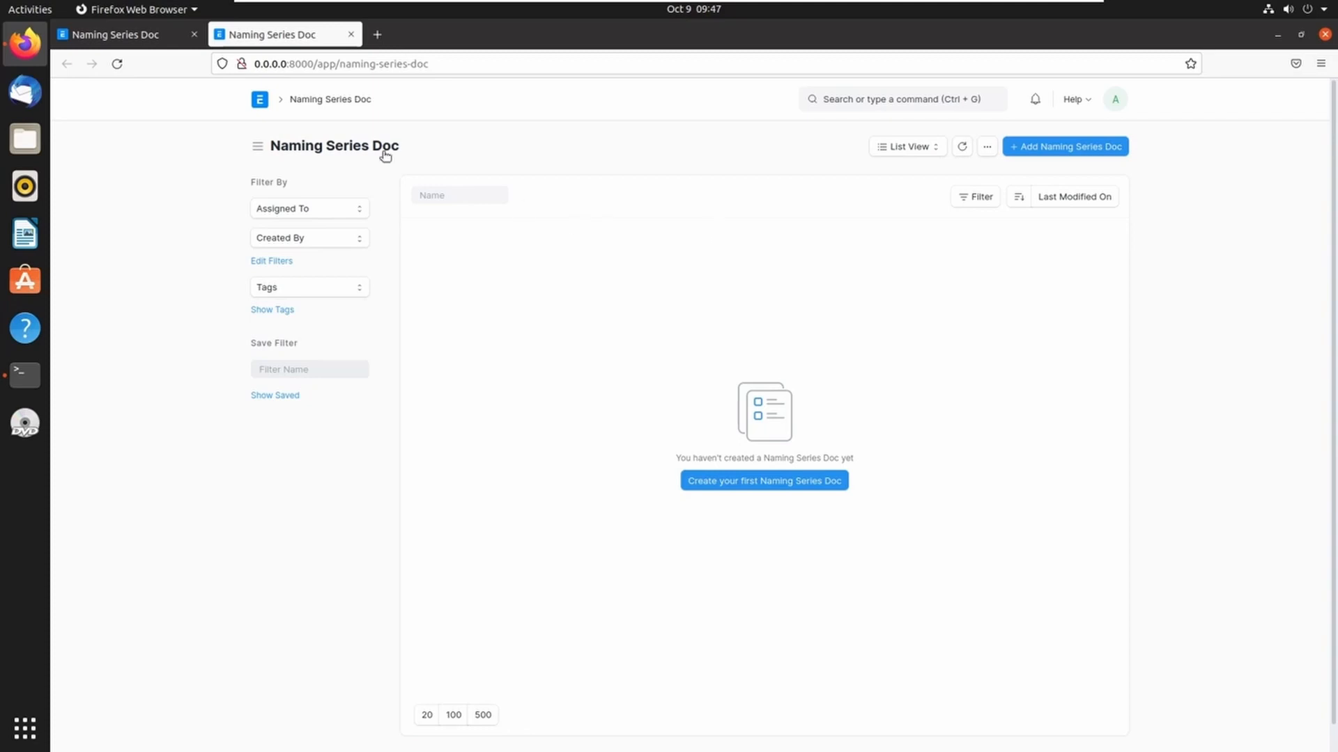
Set the Auto Name of the Naming Series Doc DocType to naming_series:.
{"action": "left_click", "coordinate": [136, 42]}
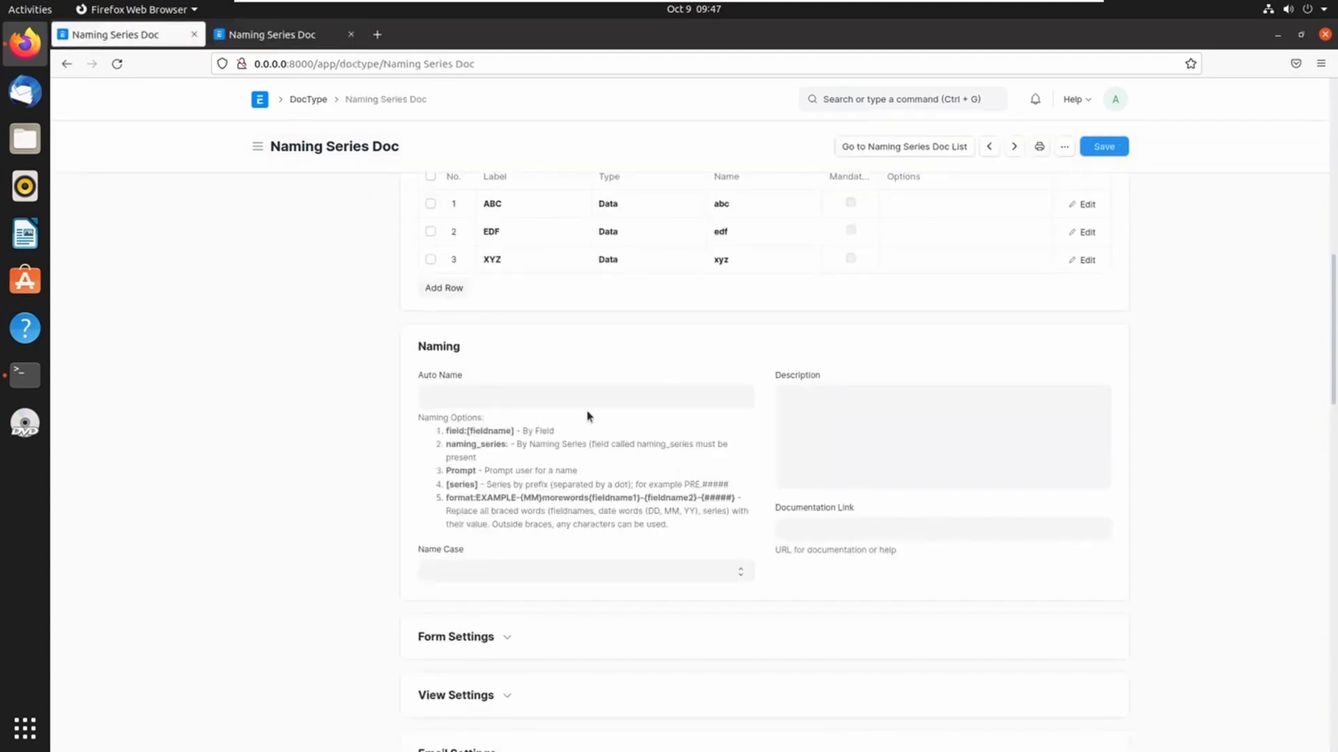
{"action": "double_click", "coordinate": [506, 441]}
{"action": "key", "text": "ctrl+c"}
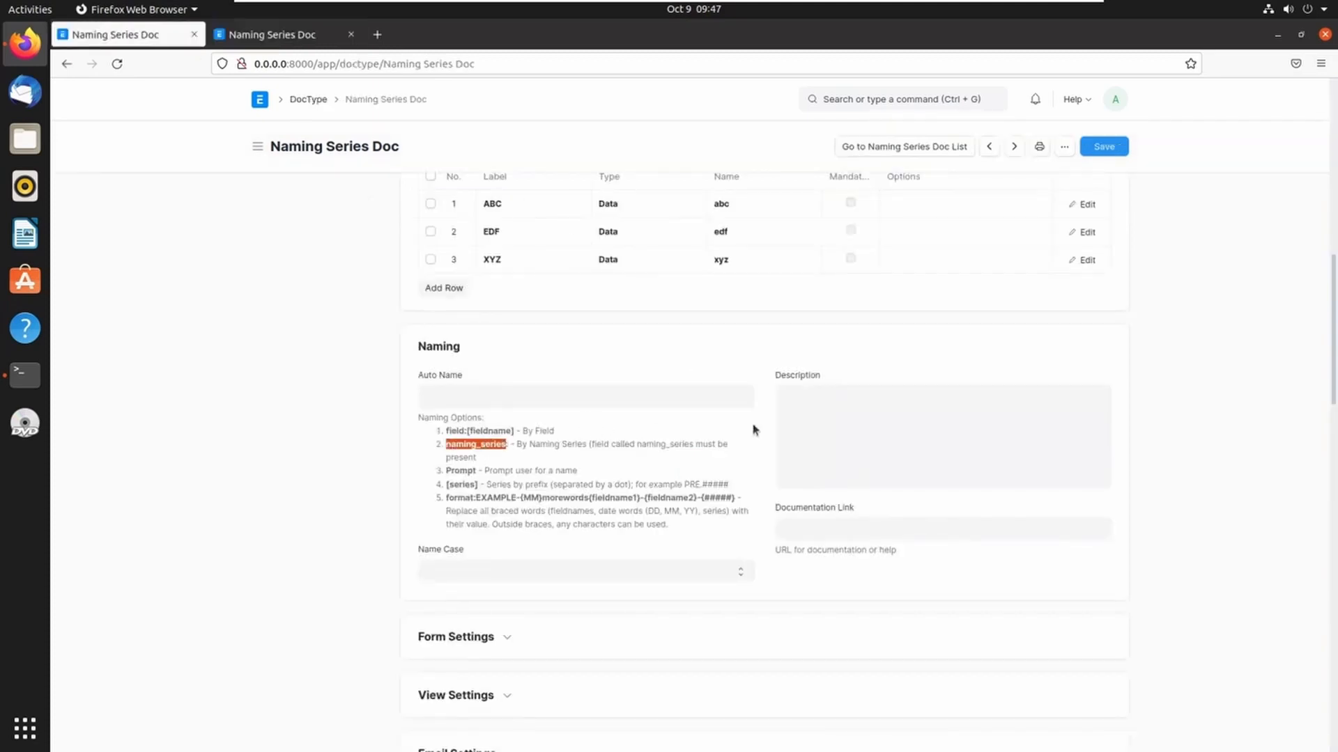
{"action": "left_click", "coordinate": [457, 401]}
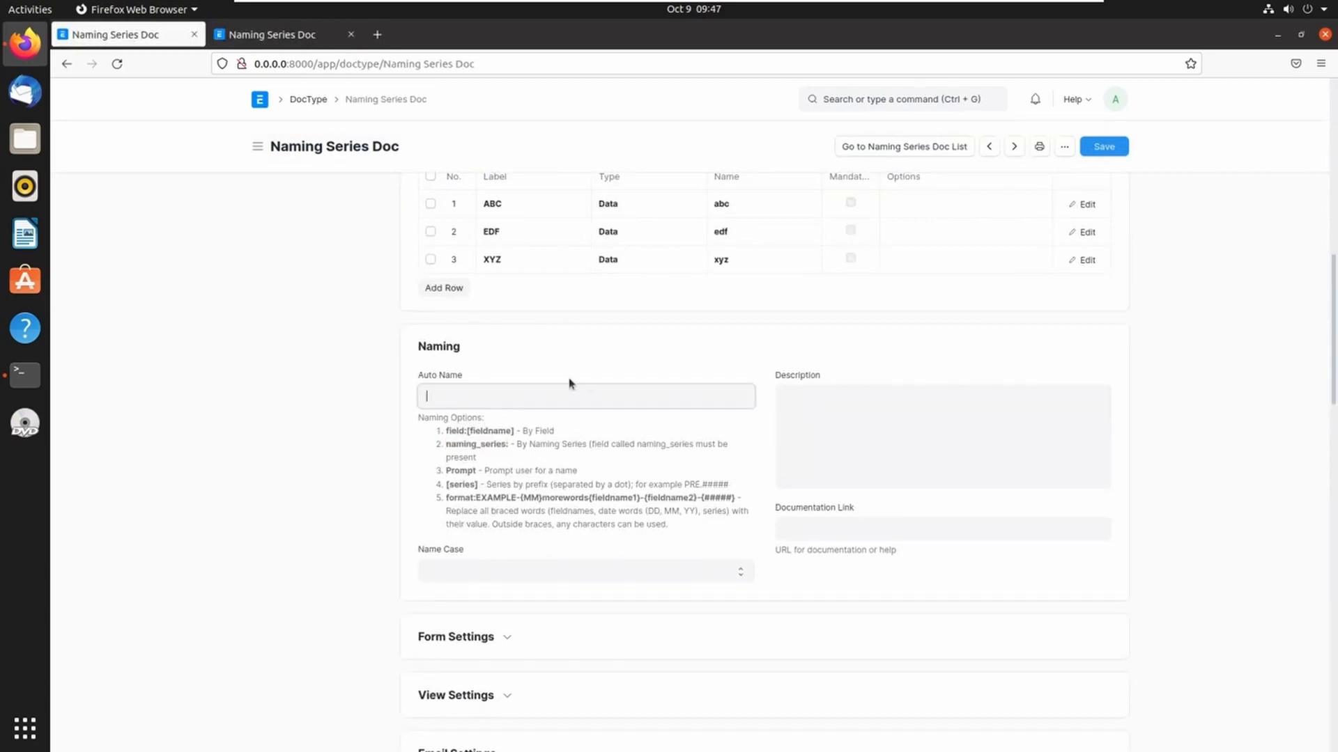
{"action": "key", "text": "ctrl+v"}
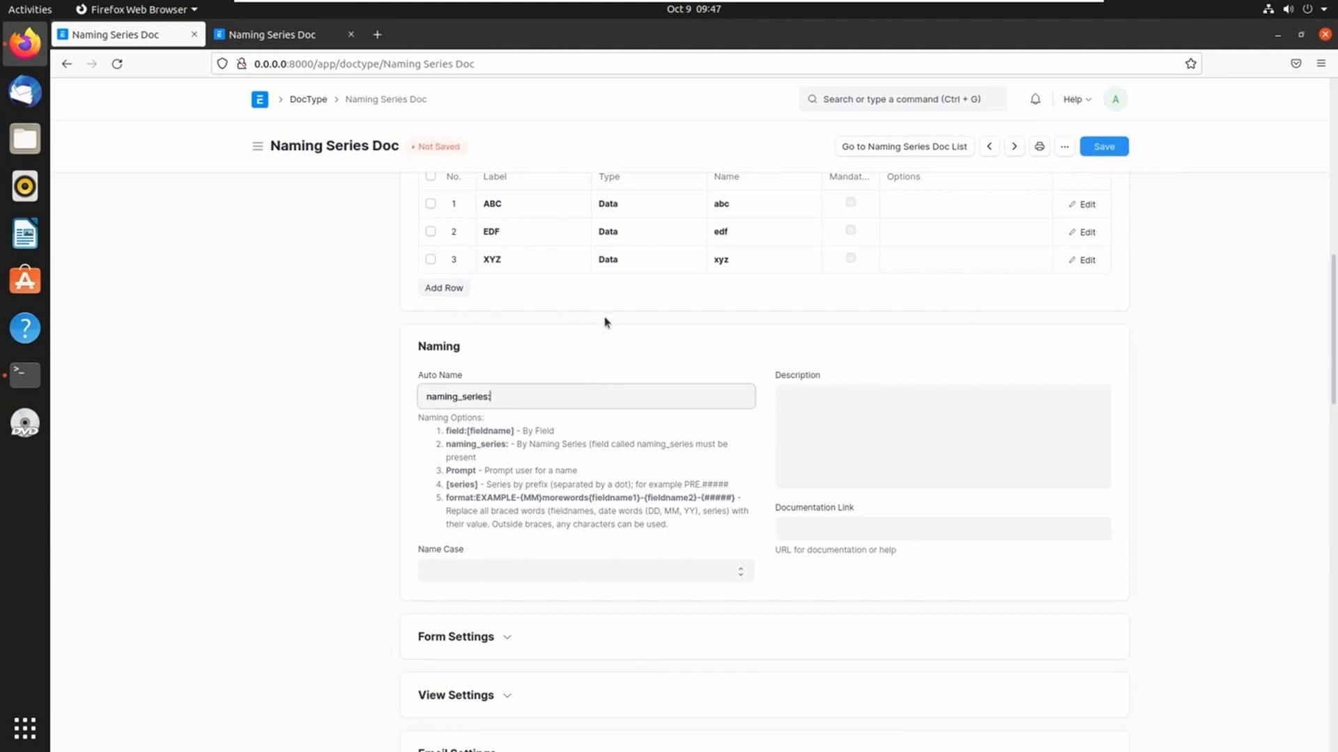
Add a field labelled Series with type Select and name naming_series to the DocType, and save it.
{"action": "left_click", "coordinate": [472, 290]}
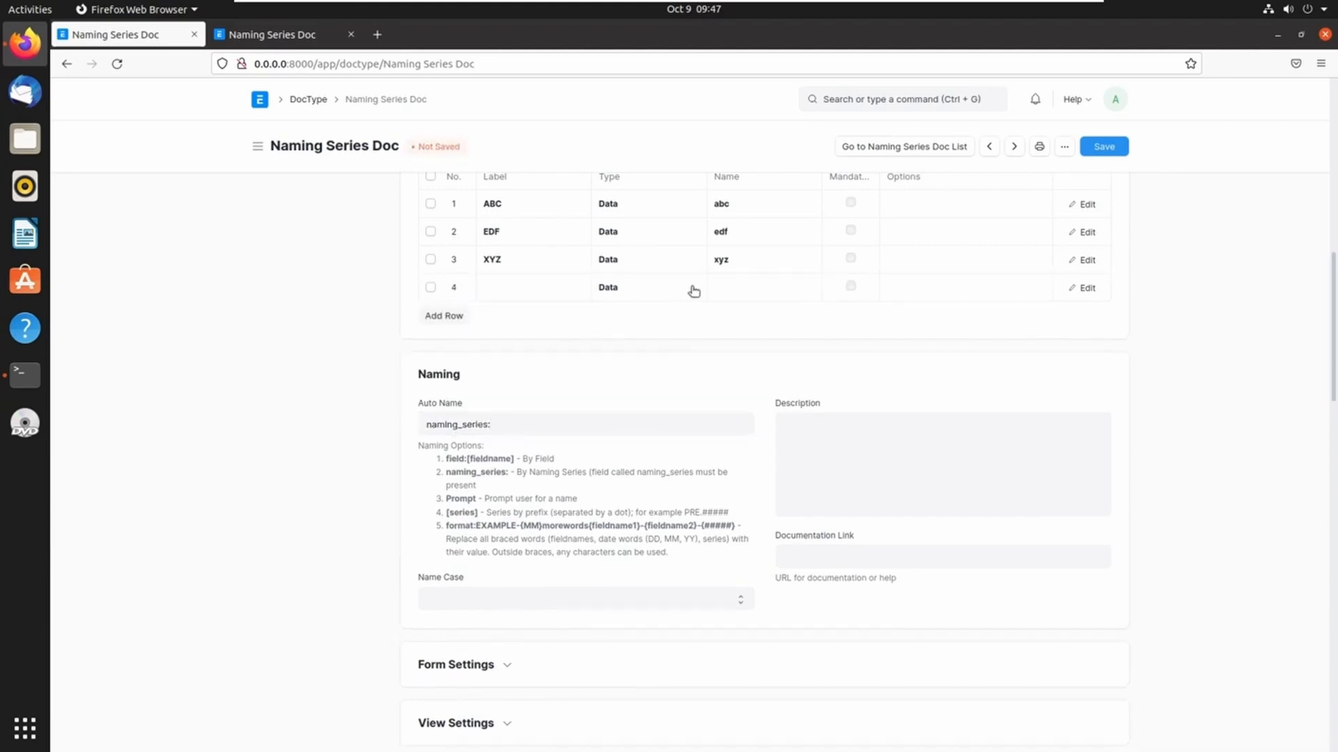
{"action": "left_click", "coordinate": [719, 288]}
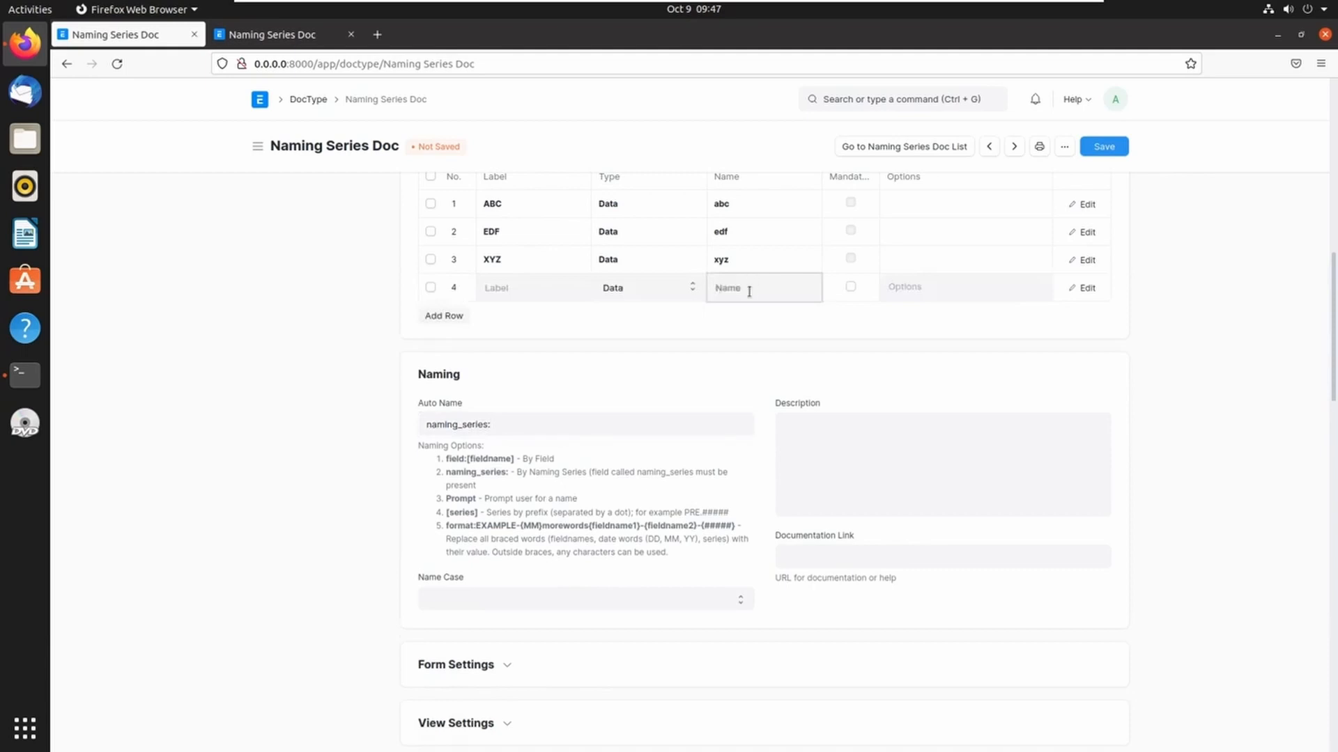
{"action": "key", "text": "ctrl+v"}
{"action": "left_click", "coordinate": [552, 288]}
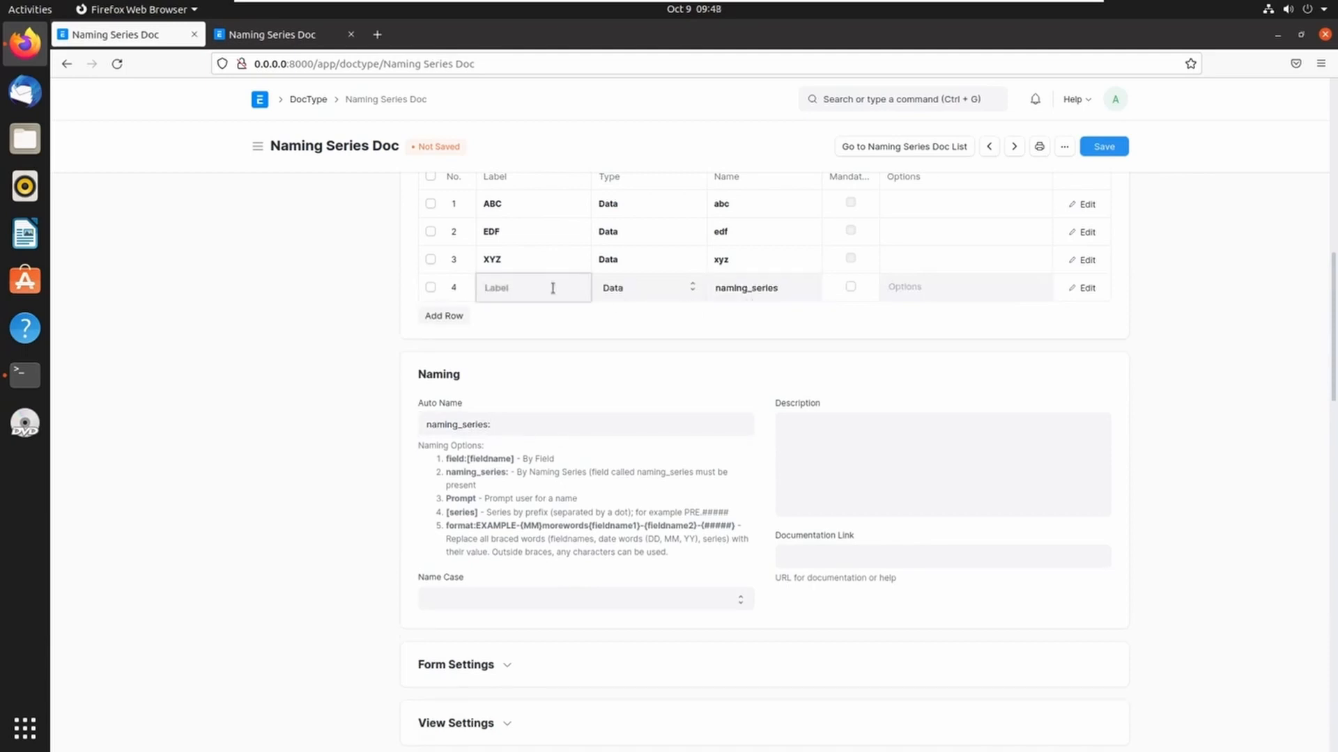
{"action": "type", "text": "Series"}
{"action": "left_click", "coordinate": [624, 296]}
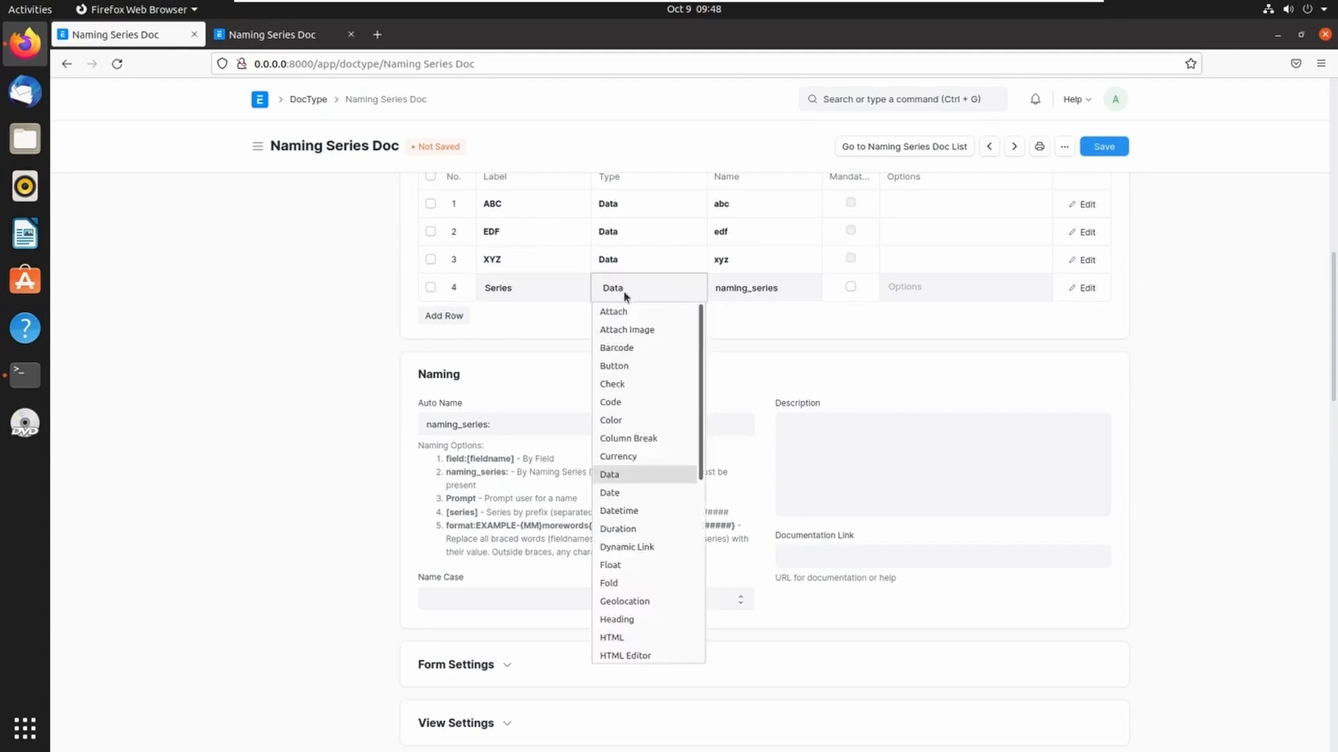
{"action": "key", "text": "s"}
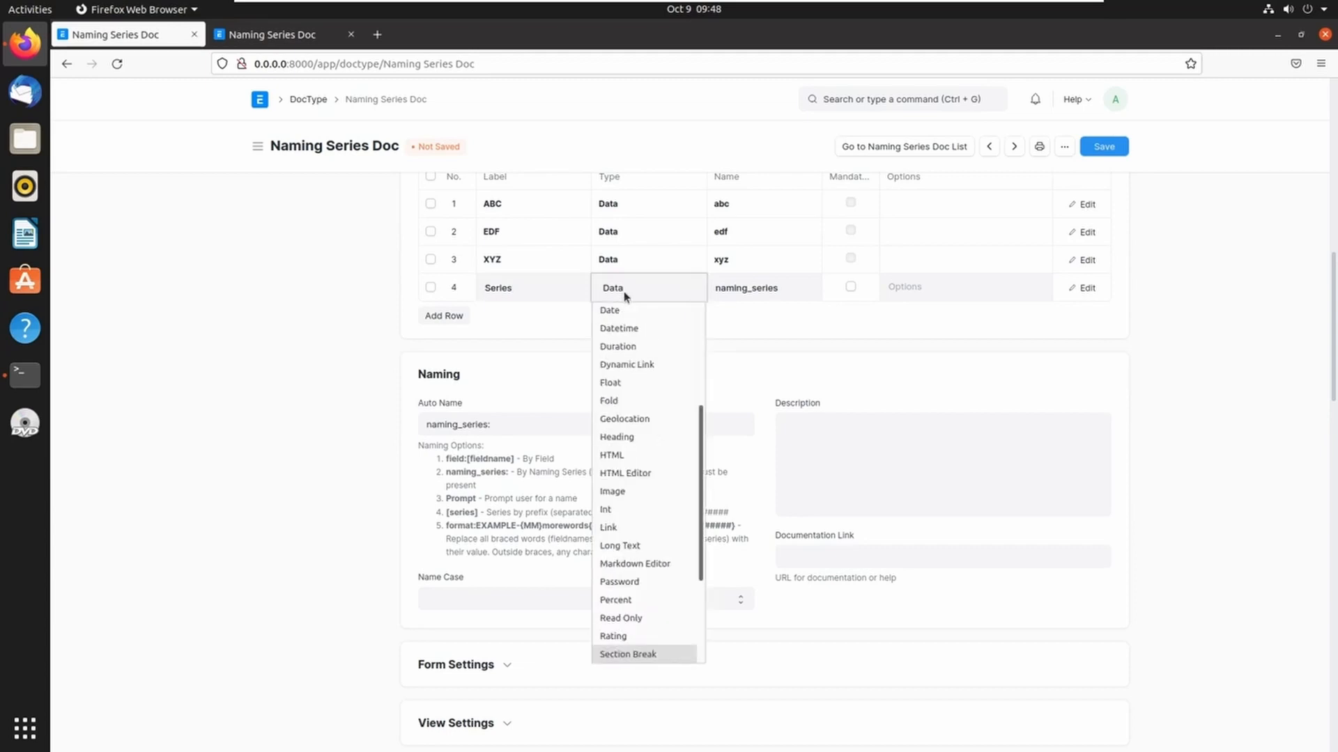
{"action": "key", "text": "Down"}
{"action": "key", "text": "Return"}
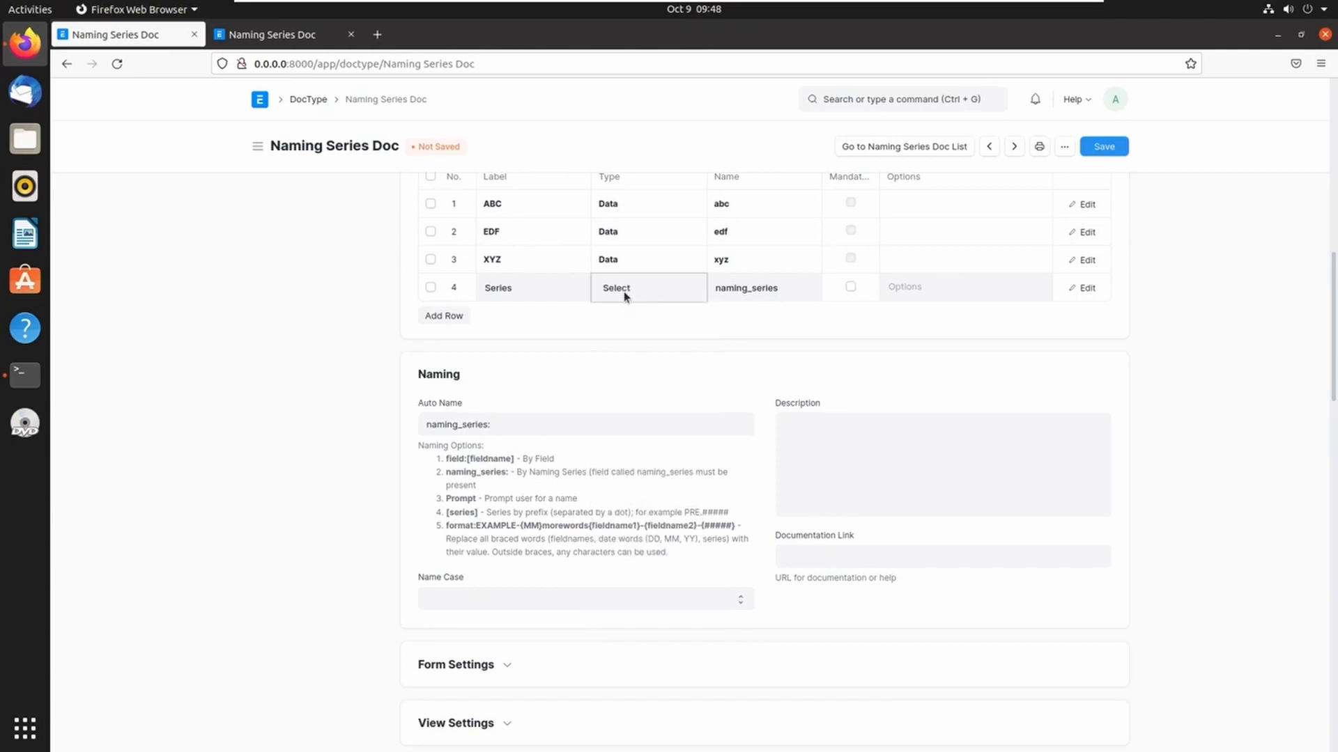
{"action": "key", "text": "ctrl+s"}
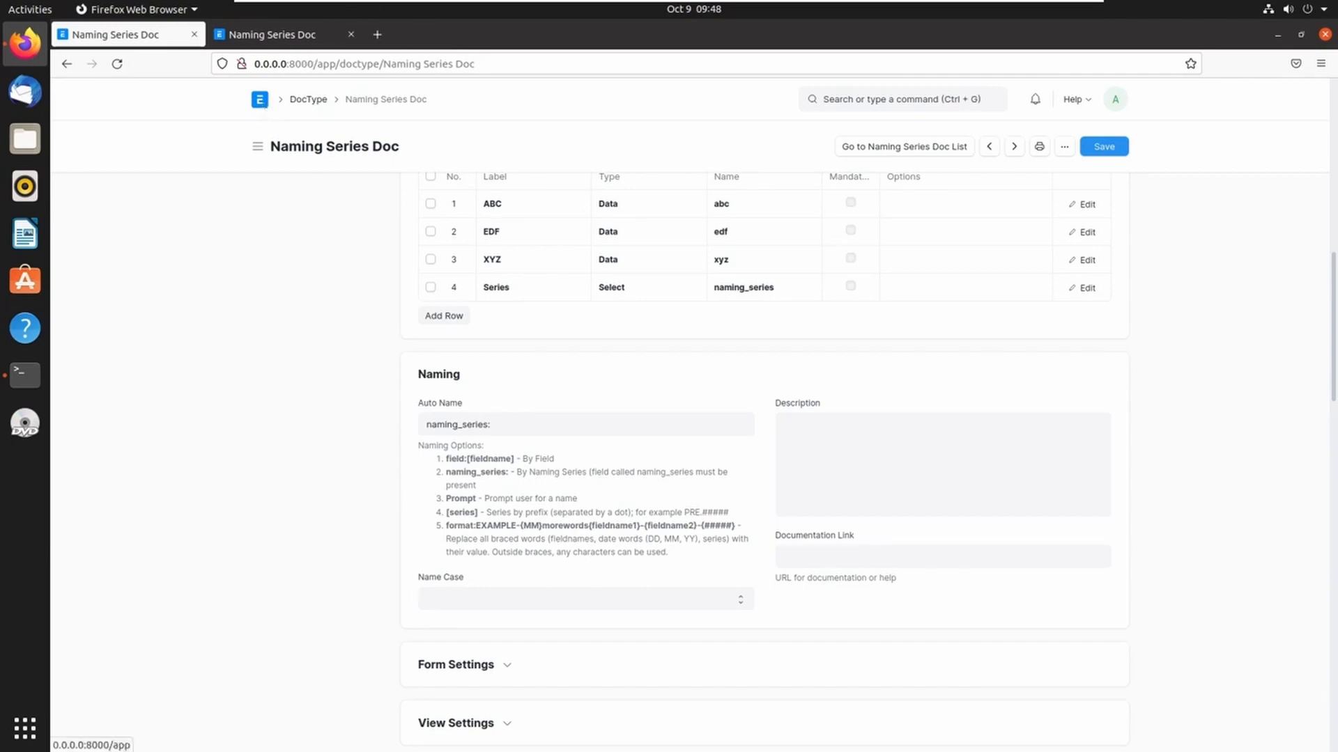
Open the ERPNext home in a new browser tab and go to the Naming Series page.
{"action": "right_click", "coordinate": [264, 105]}
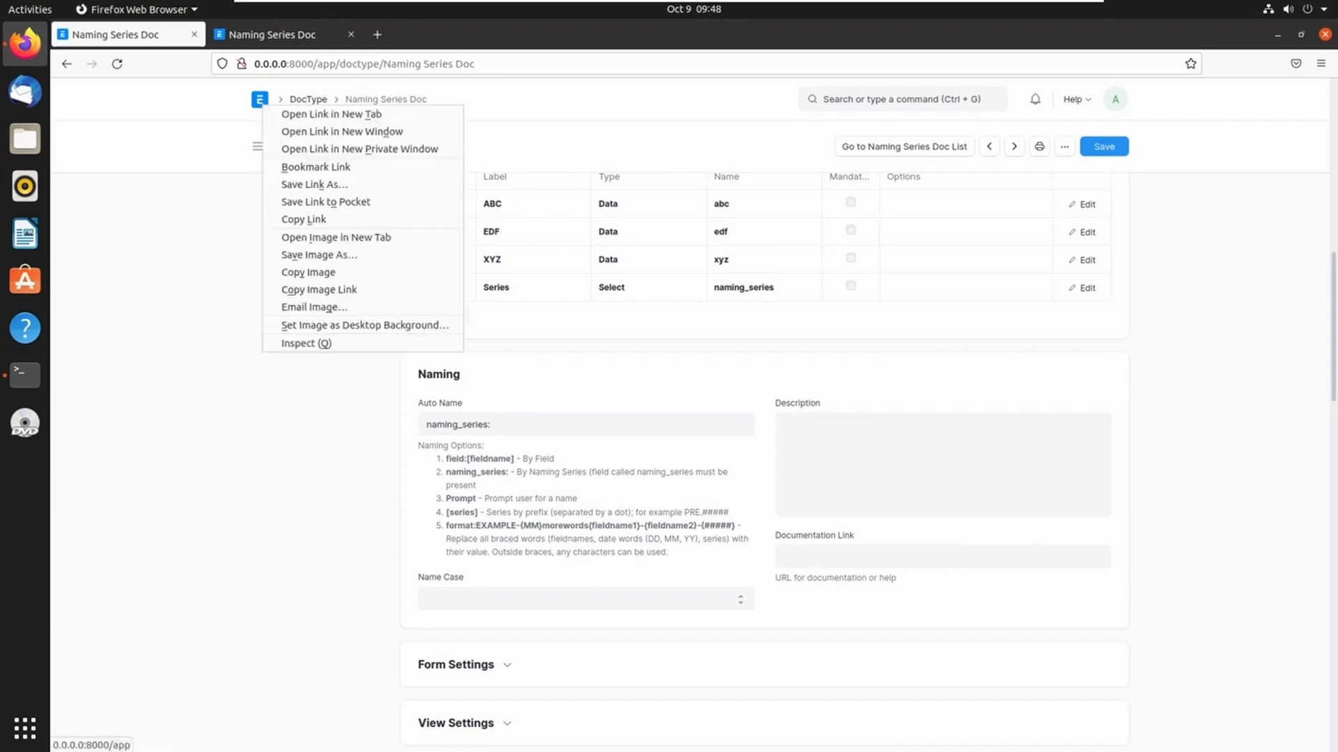
{"action": "left_click", "coordinate": [312, 117]}
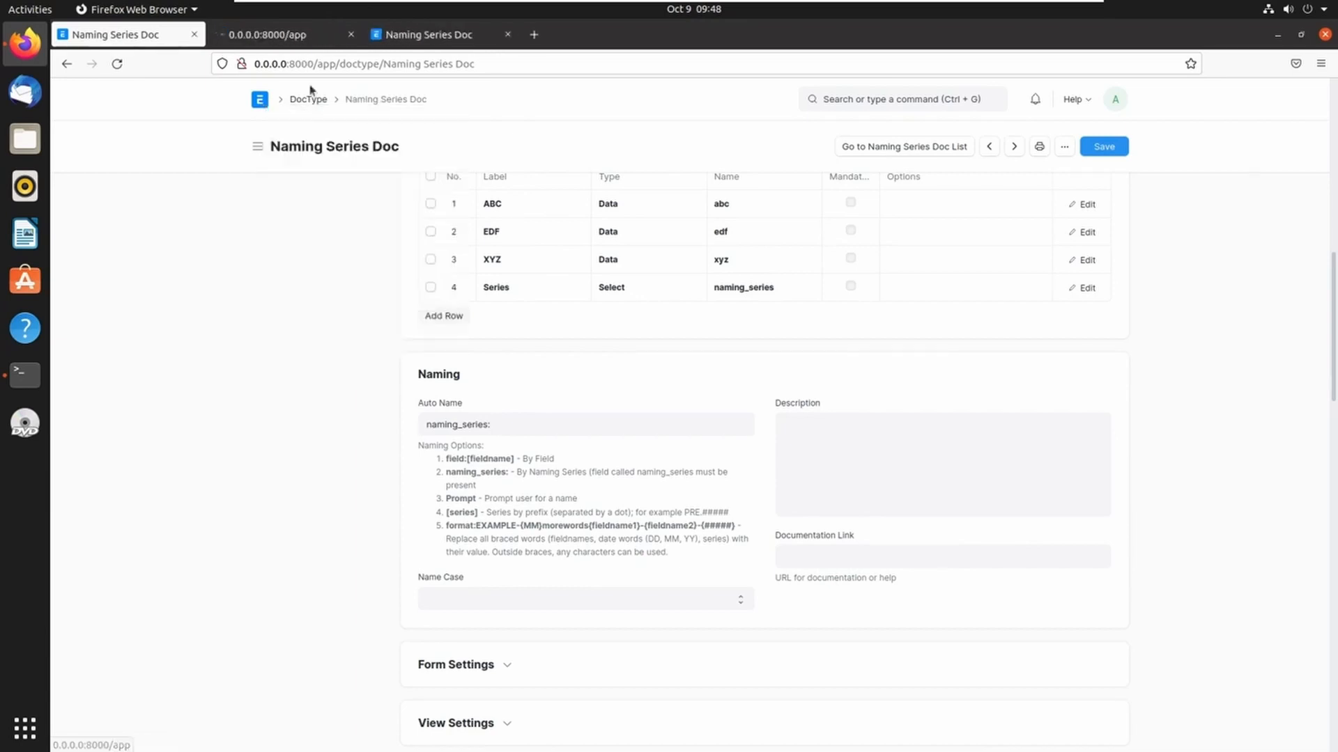
{"action": "left_click", "coordinate": [307, 41]}
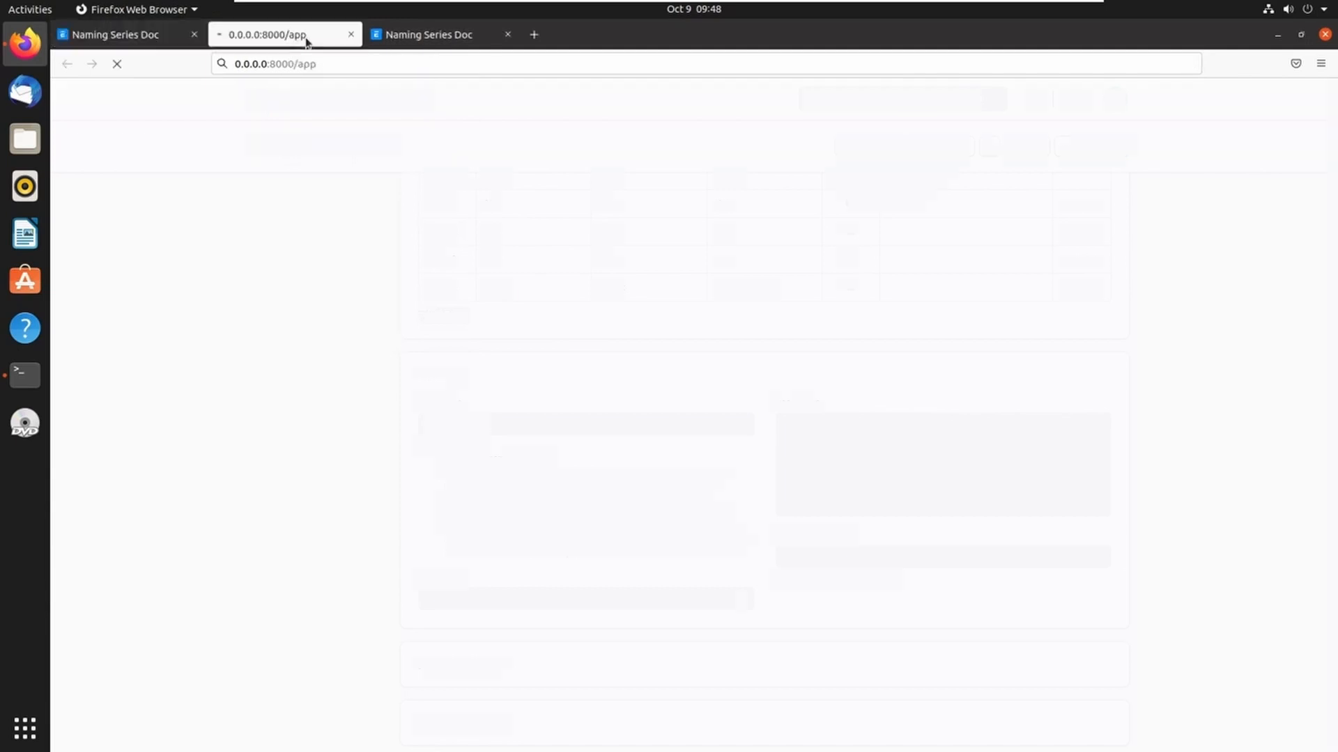
{"action": "left_click", "coordinate": [857, 99]}
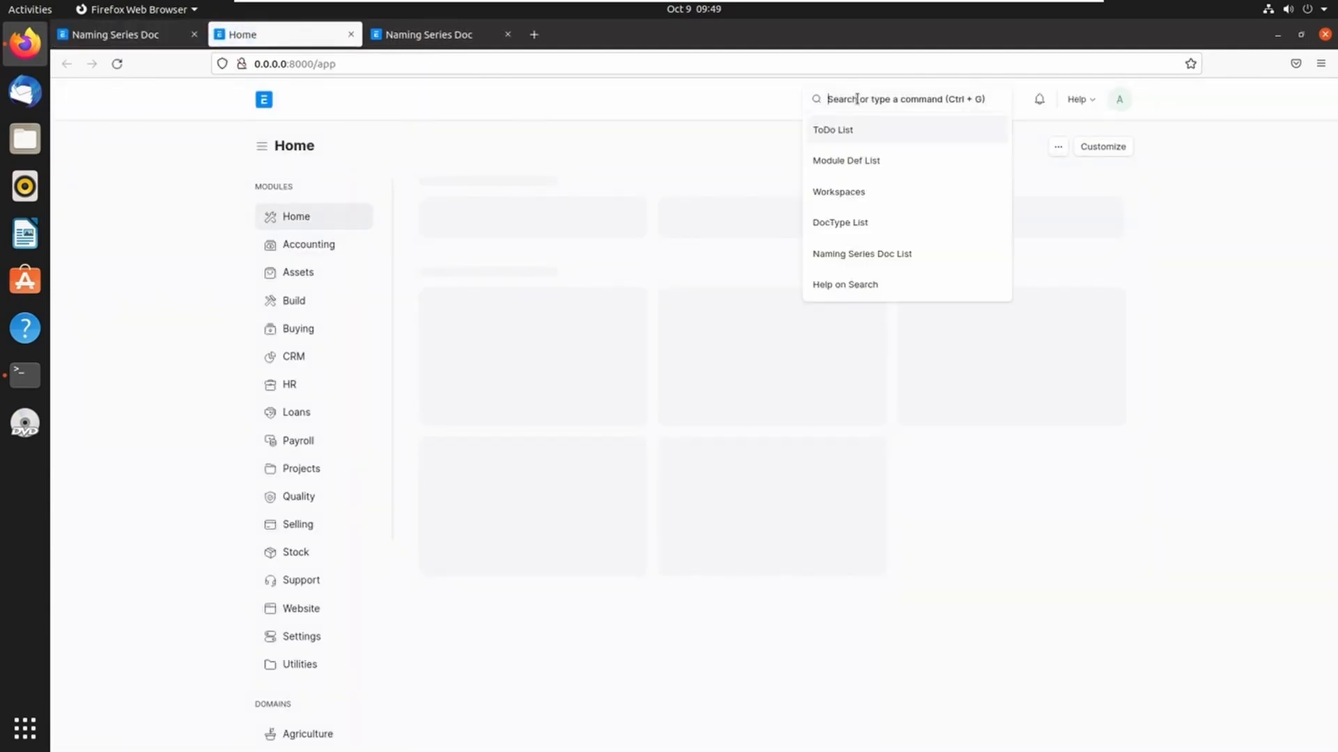
{"action": "type", "text": "namin"}
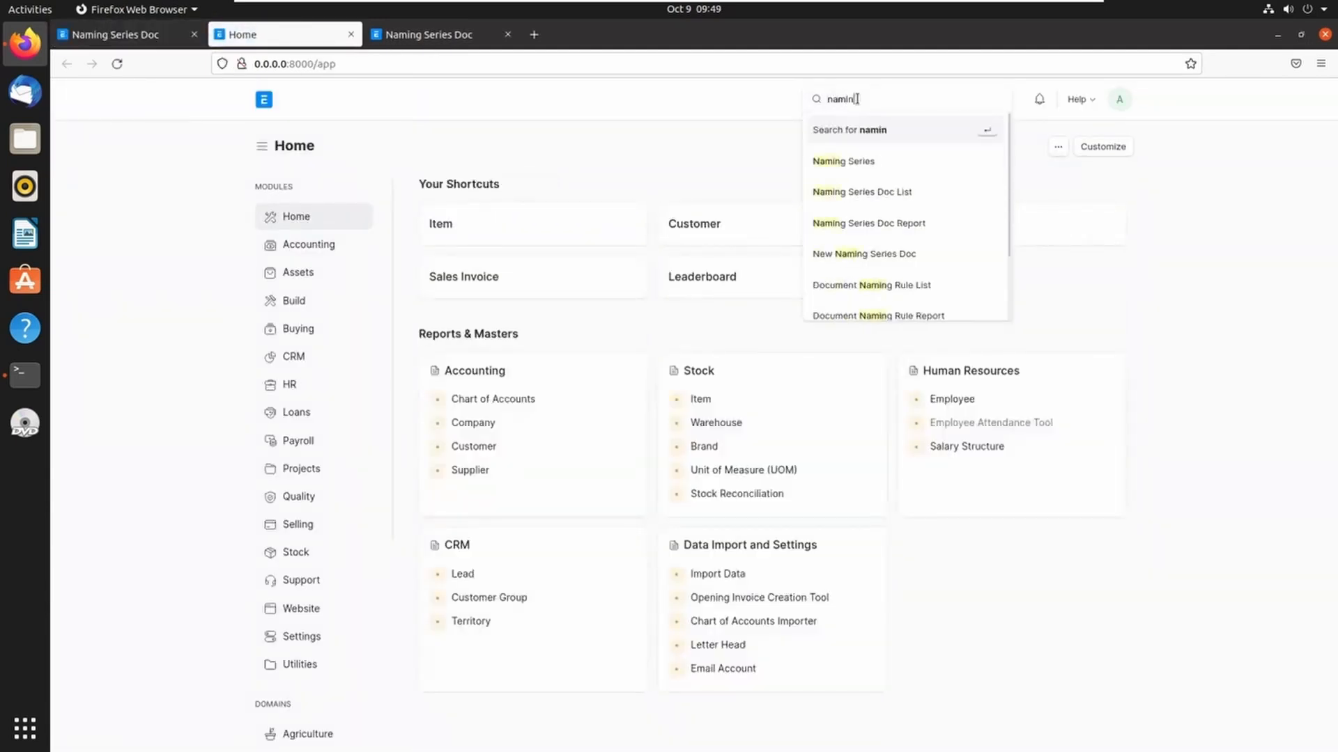
{"action": "left_click", "coordinate": [852, 160]}
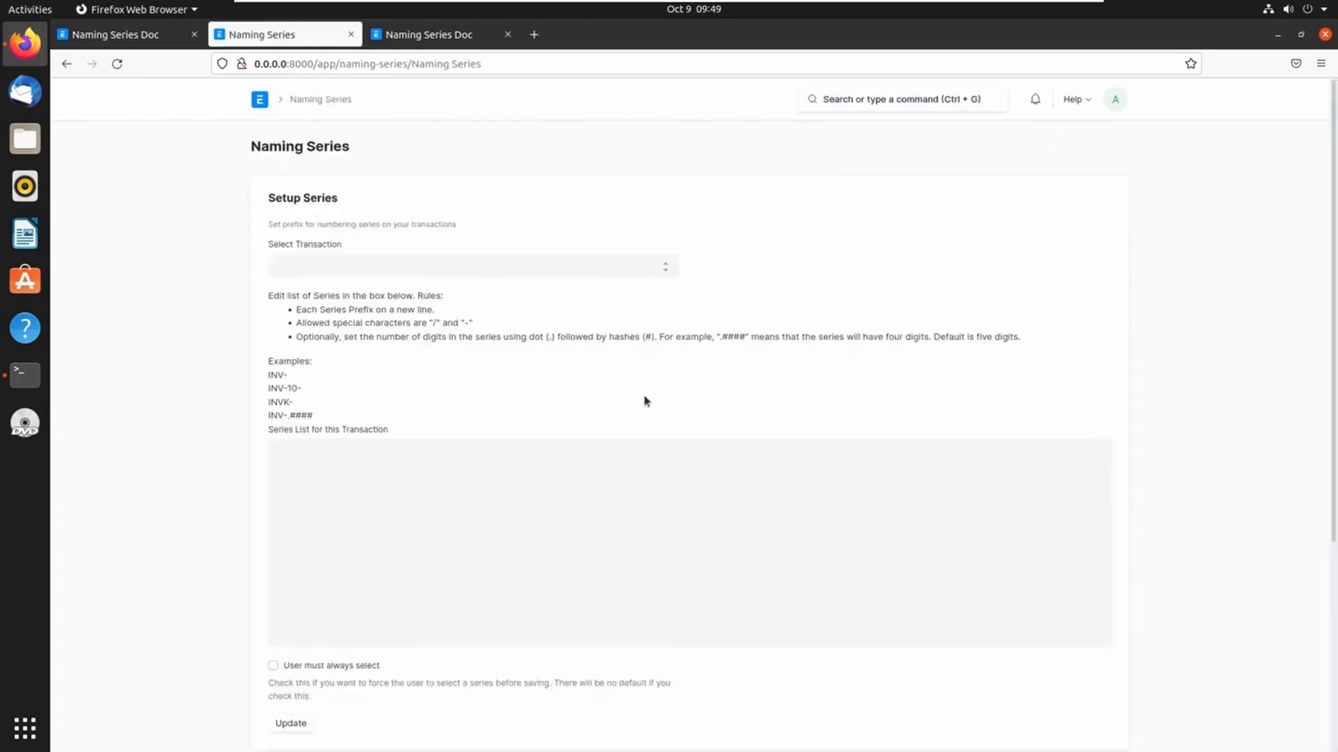
Choose Naming Series Doc as the transaction in the series setup.
{"action": "left_click", "coordinate": [577, 272]}
{"action": "left_click", "coordinate": [576, 272]}
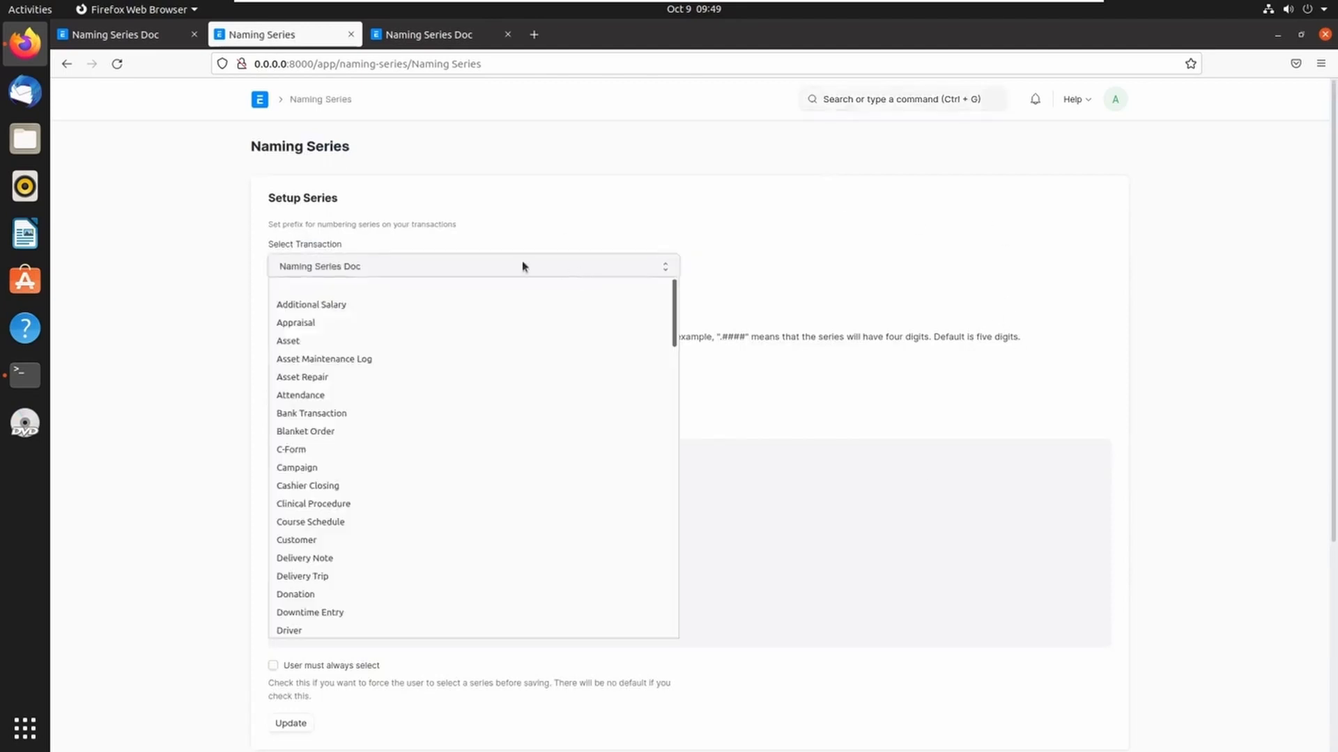
{"action": "left_click", "coordinate": [479, 267]}
{"action": "left_click", "coordinate": [591, 261]}
{"action": "left_click", "coordinate": [597, 265]}
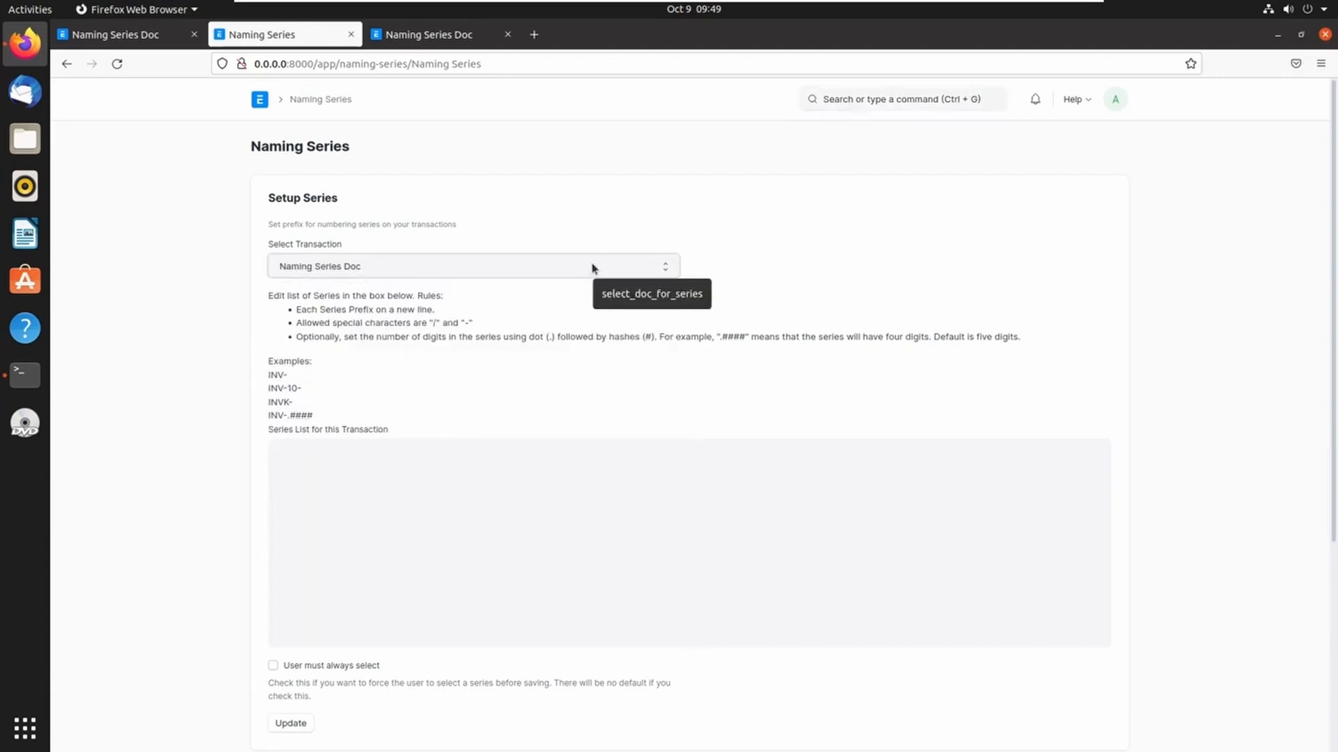
{"action": "left_click", "coordinate": [591, 268]}
{"action": "left_click", "coordinate": [435, 629]}
Try to update the transaction's series list with TY-, RRR->### and GHGH-####, each on its own line.
{"action": "left_click", "coordinate": [469, 471]}
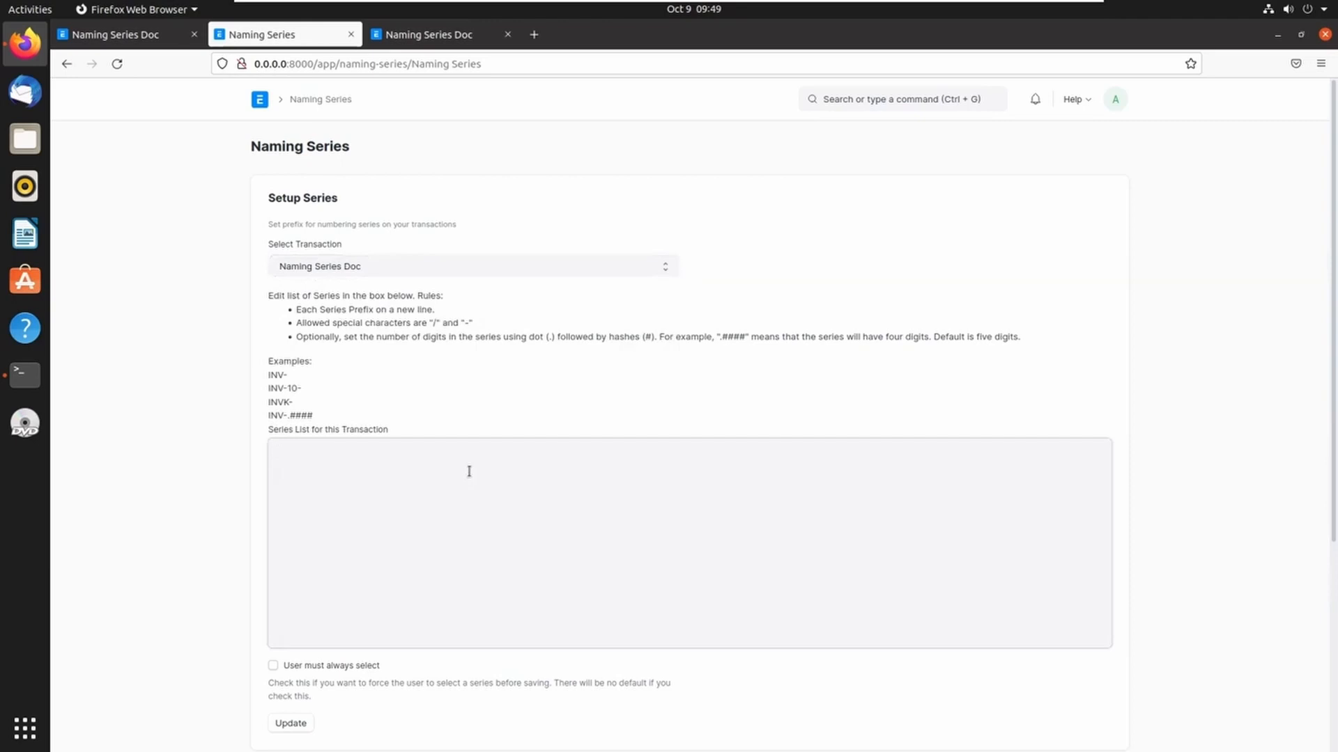
{"action": "type", "text": "Ty"}
{"action": "key", "text": "BackSpace"}
{"action": "type", "text": "Y- "}
{"action": "type", "text": "RRR"}
{"action": "type", "text": "-"}
{"action": "type", "text": ">"}
{"action": "type", "text": "### "}
{"action": "type", "text": "GHGH"}
{"action": "type", "text": "-####"}
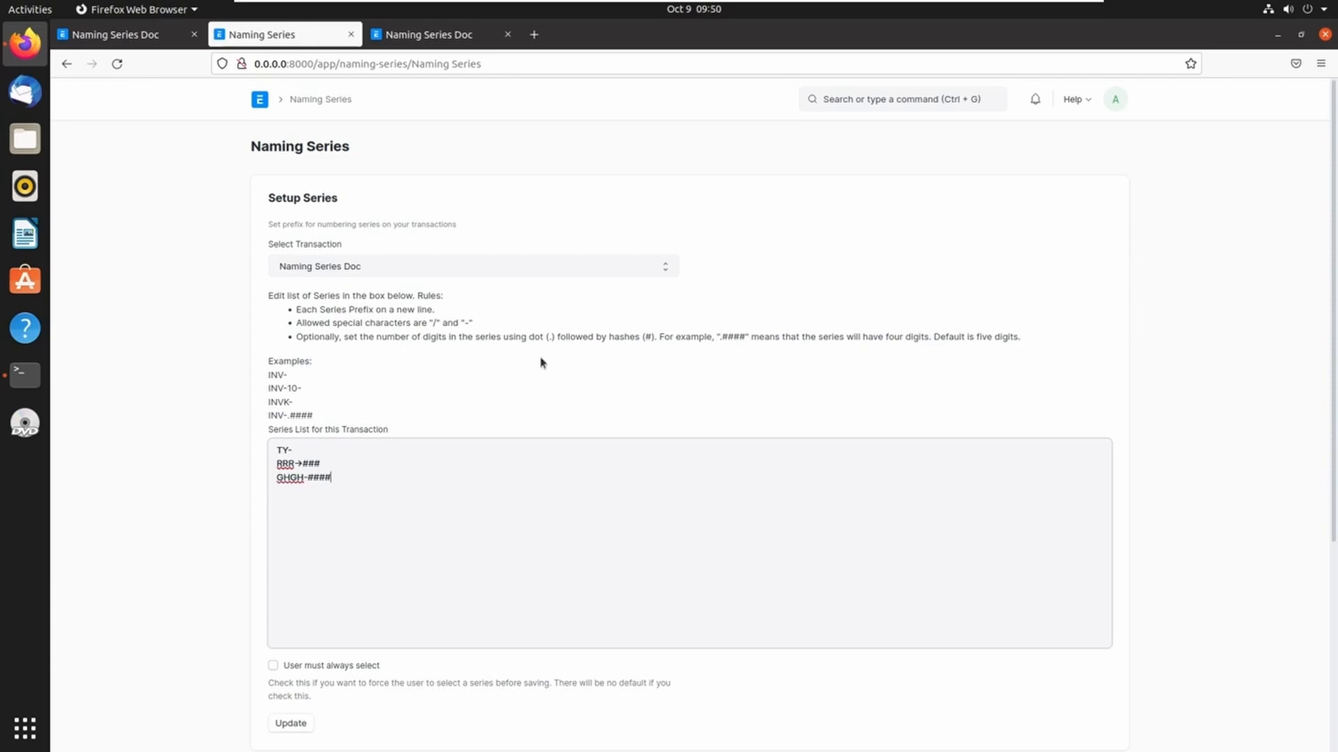
{"action": "left_click", "coordinate": [298, 727]}
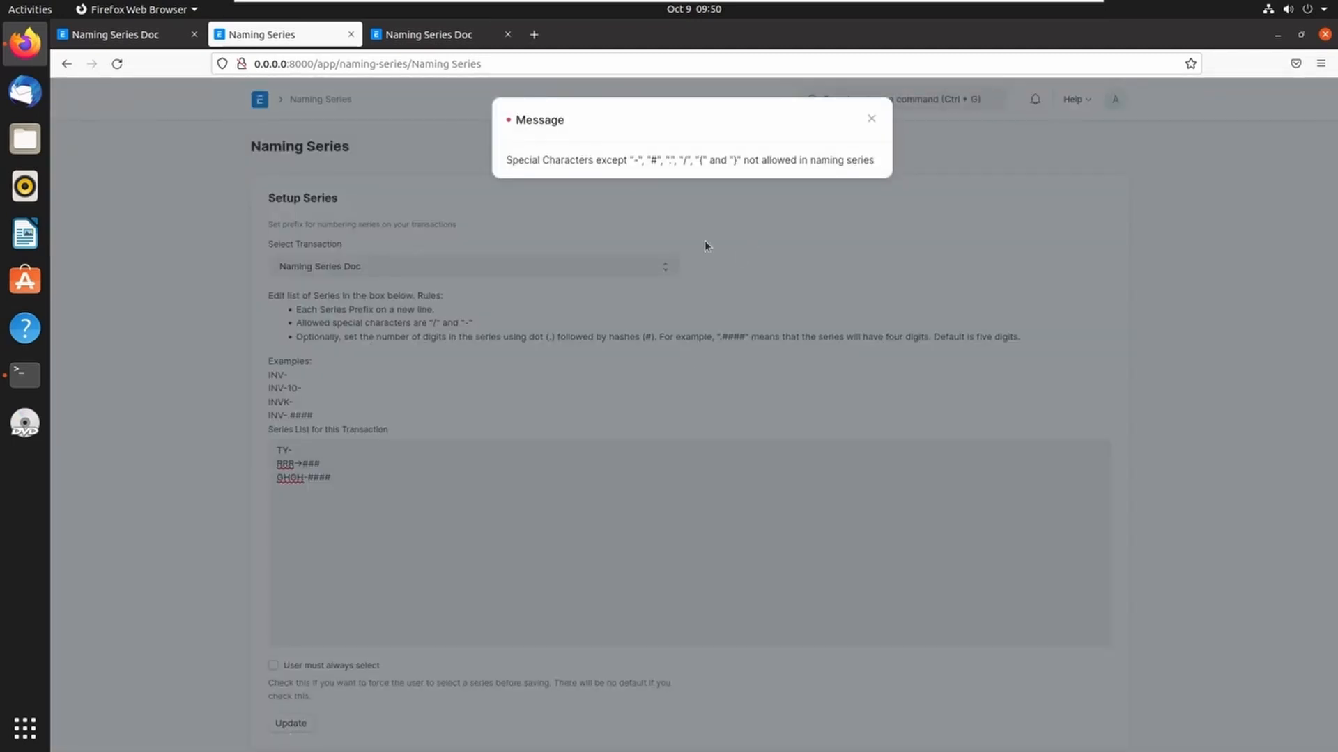
Correct the second and third series to RRR-.### and GHGH-.#### in the transaction's series list, and update the series.
{"action": "left_click", "coordinate": [871, 119]}
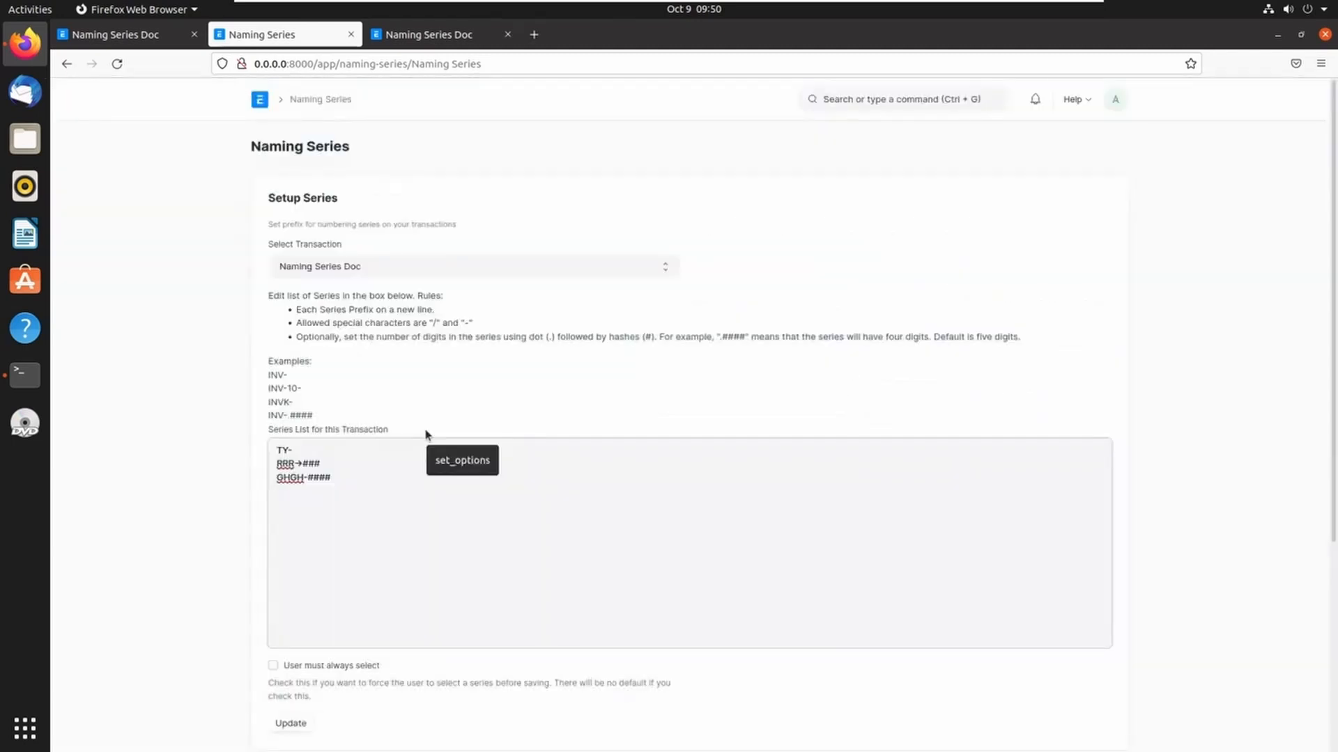
{"action": "key", "text": "BackSpace"}
{"action": "type", "text": "-"}
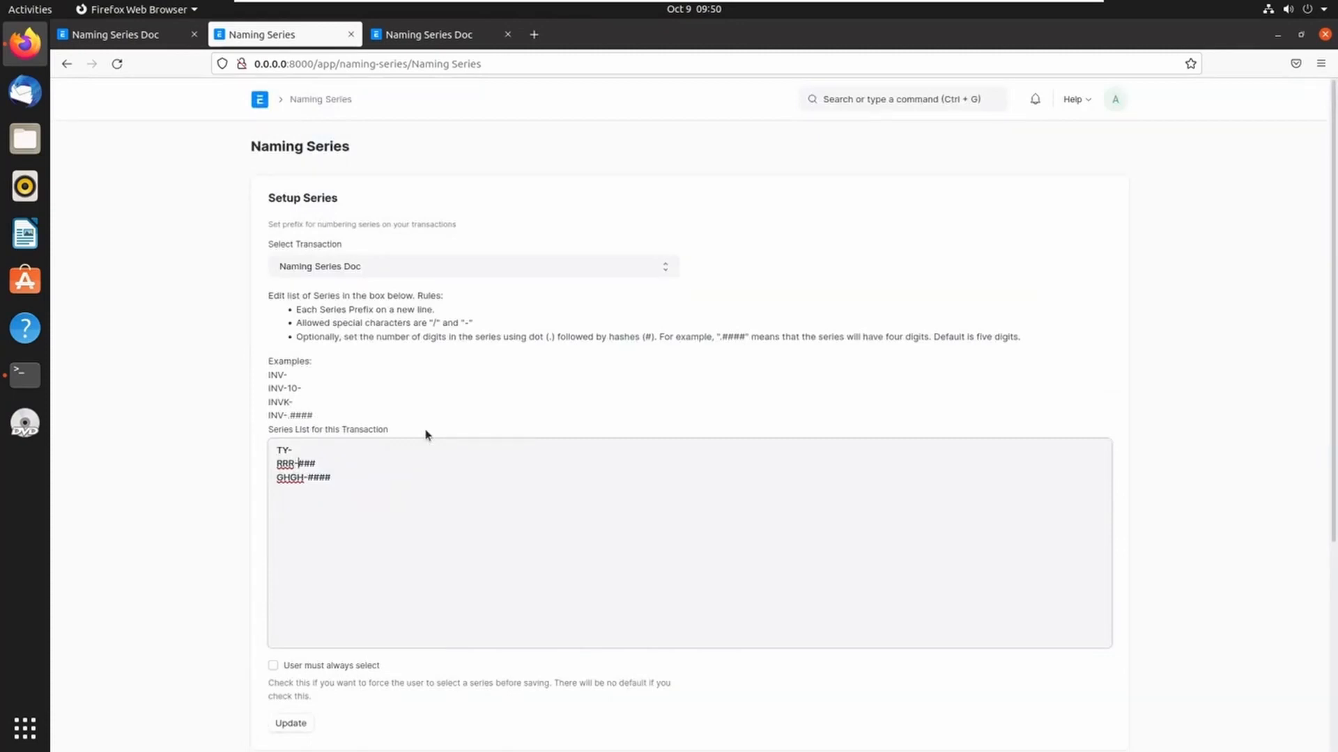
{"action": "type", "text": "-"}
{"action": "key", "text": "BackSpace"}
{"action": "type", "text": "."}
{"action": "left_click", "coordinate": [309, 478]}
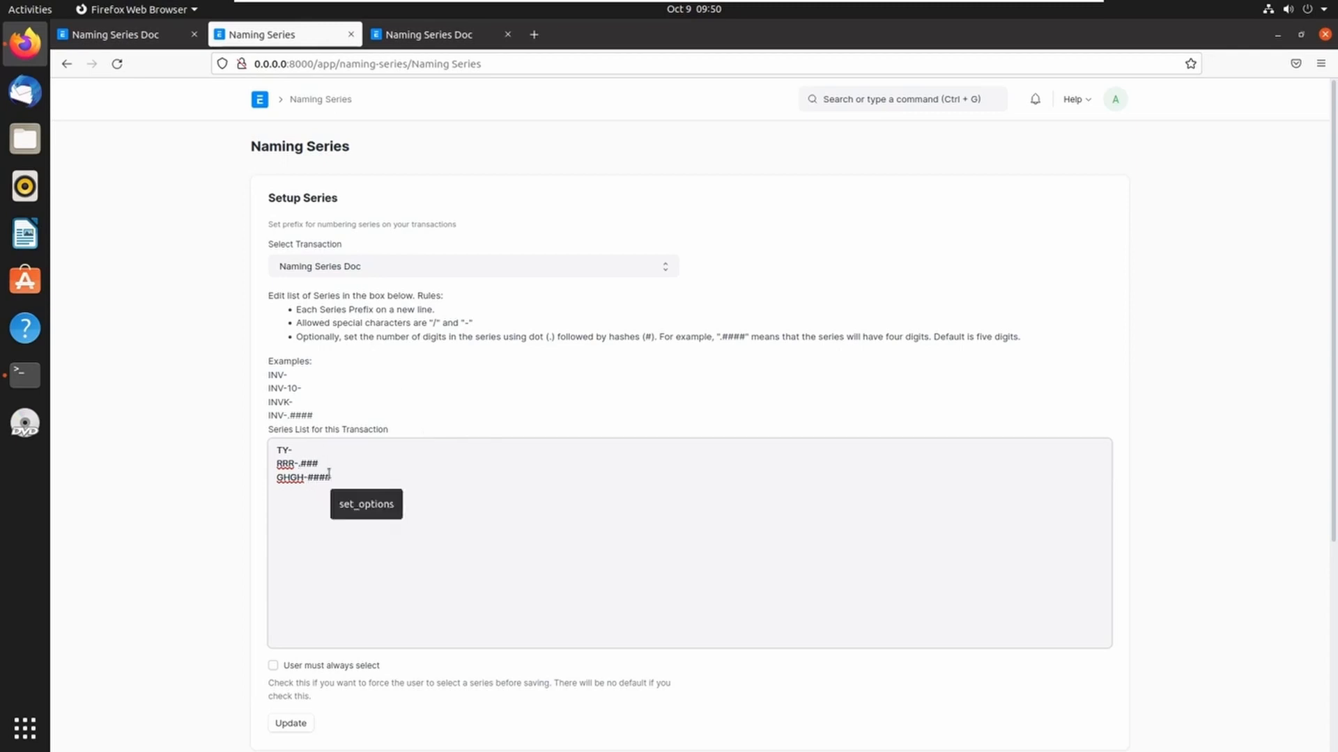
{"action": "type", "text": "."}
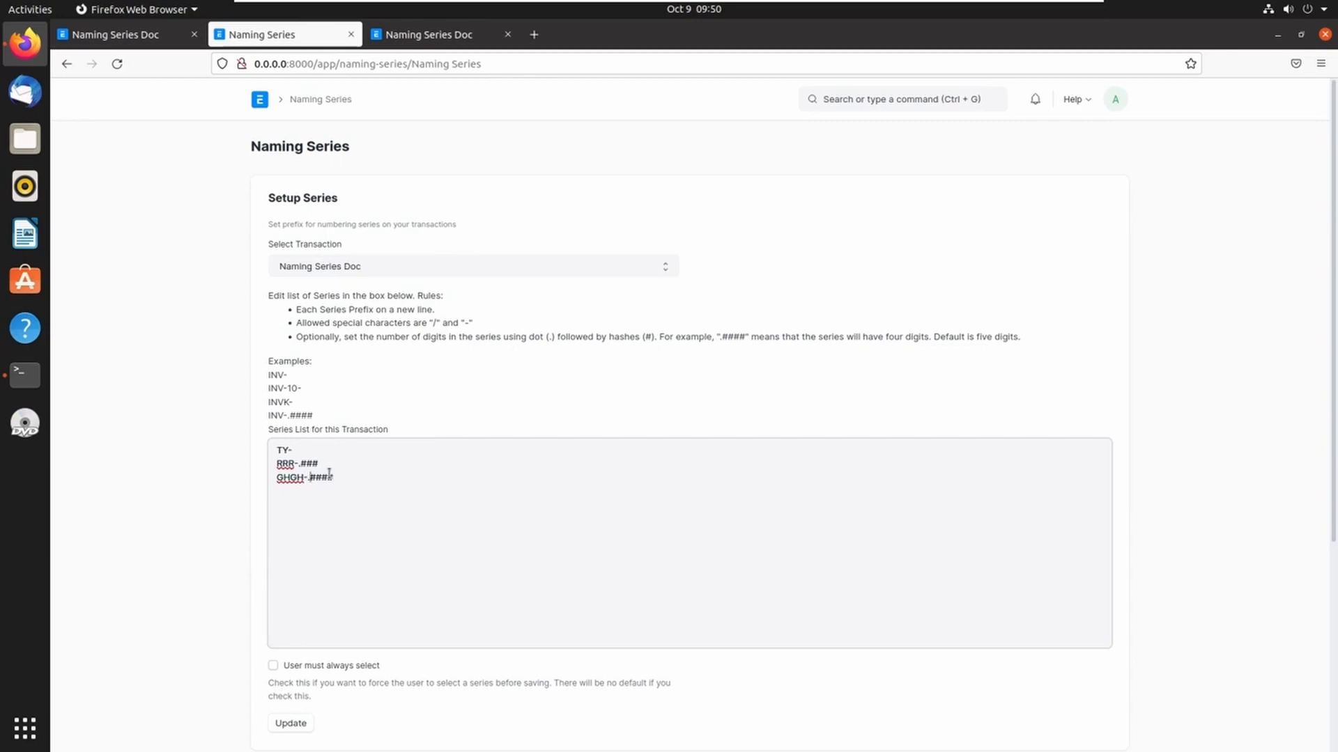
{"action": "left_click", "coordinate": [293, 725]}
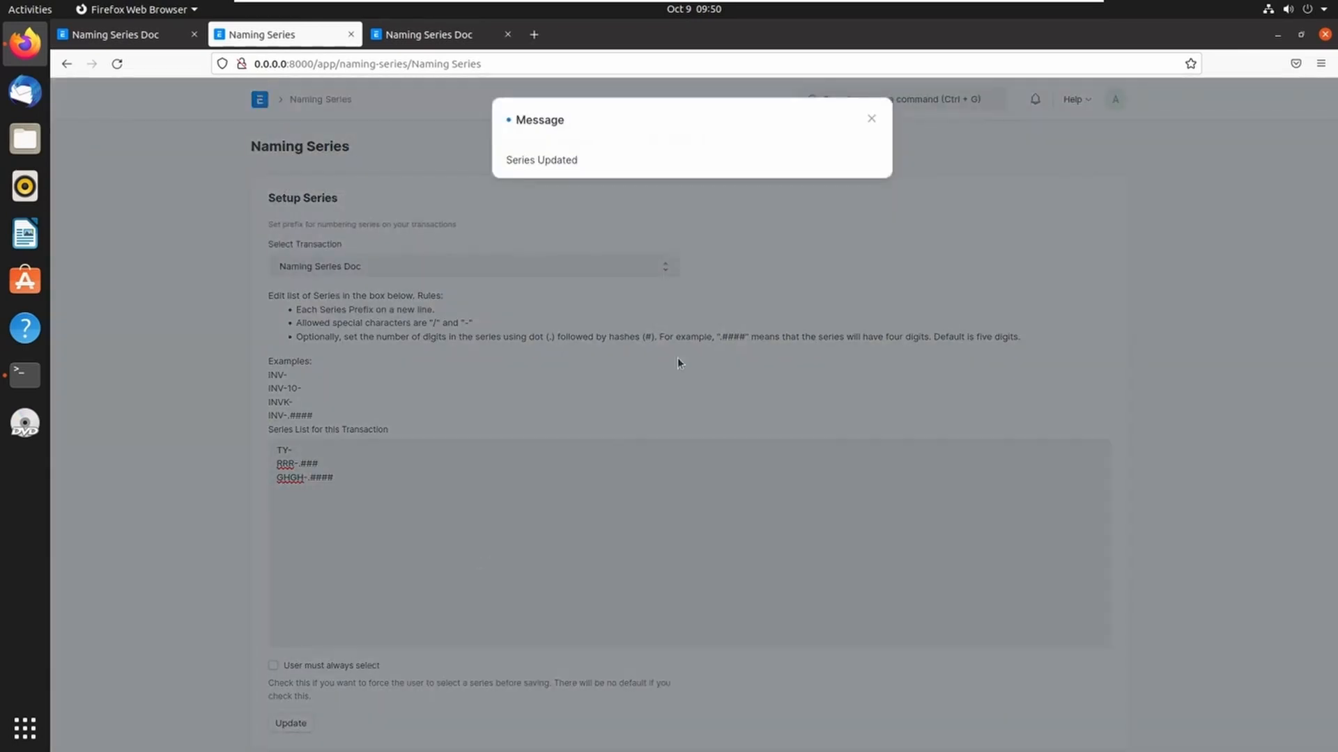
{"action": "left_click", "coordinate": [871, 121]}
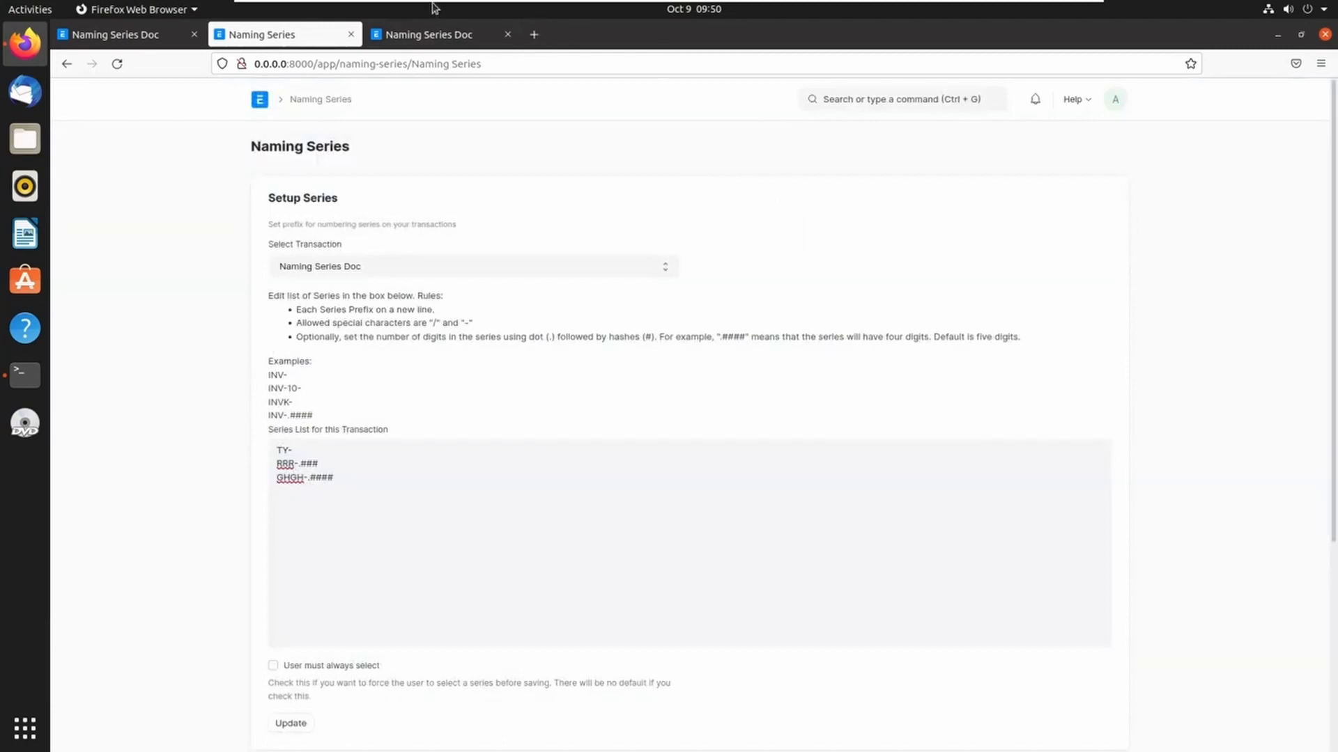
Reload the Naming Series Doc list in its browser tab and save a new record with series GHGH-.#### and ABC set to EEE.
{"action": "left_click", "coordinate": [427, 35]}
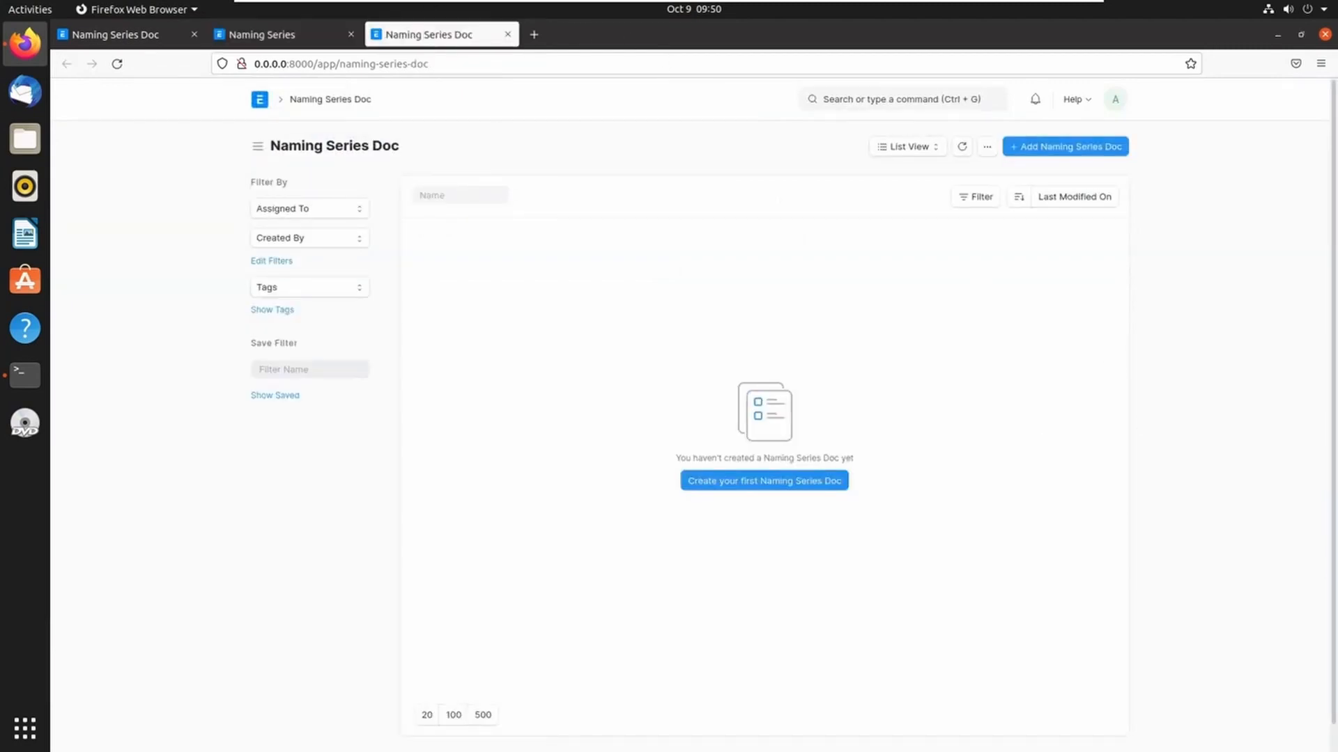
{"action": "left_click", "coordinate": [117, 63]}
{"action": "left_click", "coordinate": [1049, 148]}
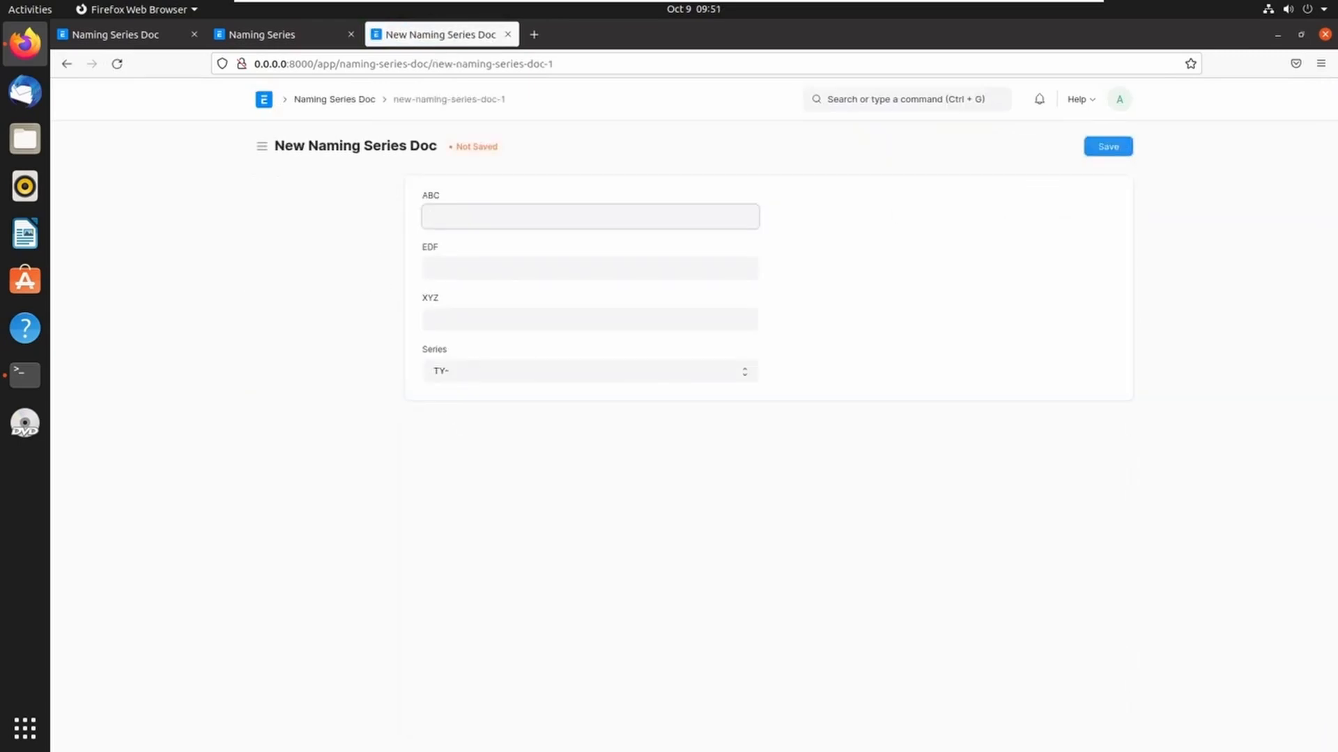
{"action": "left_click", "coordinate": [502, 377]}
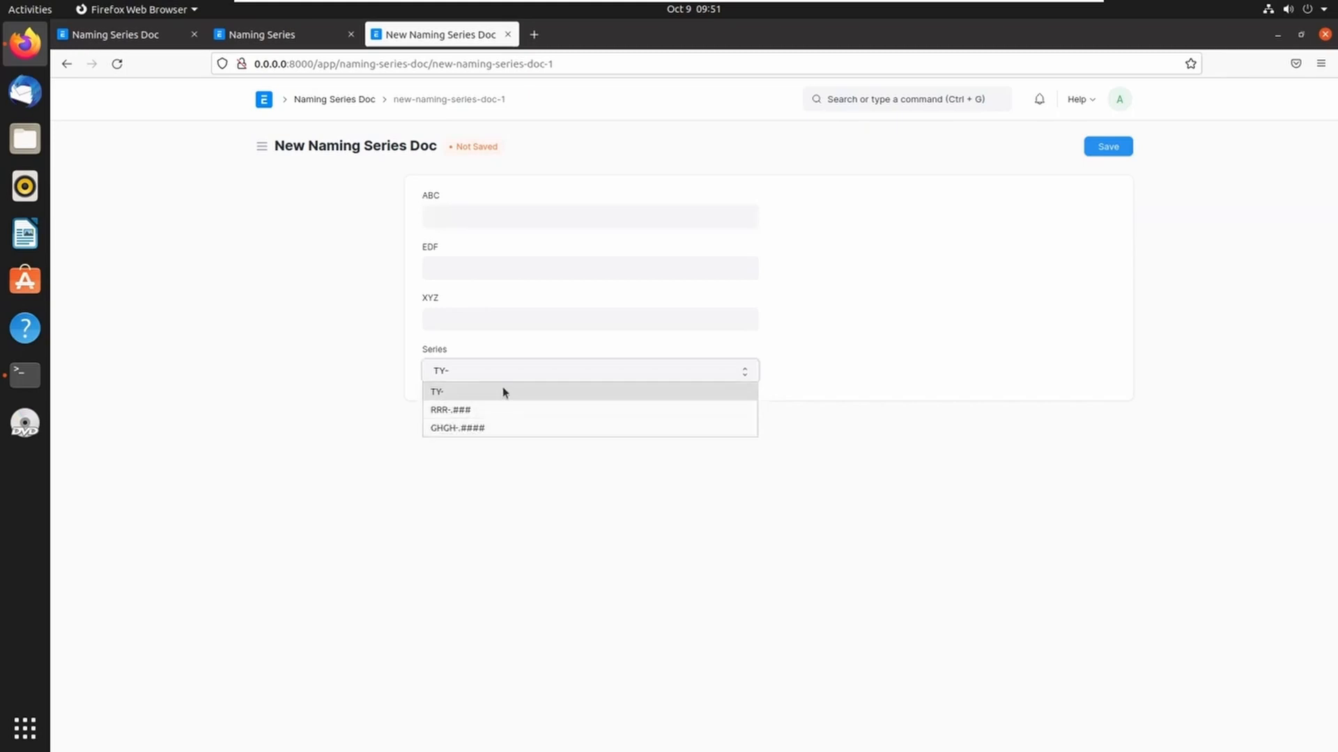
{"action": "left_click", "coordinate": [479, 428]}
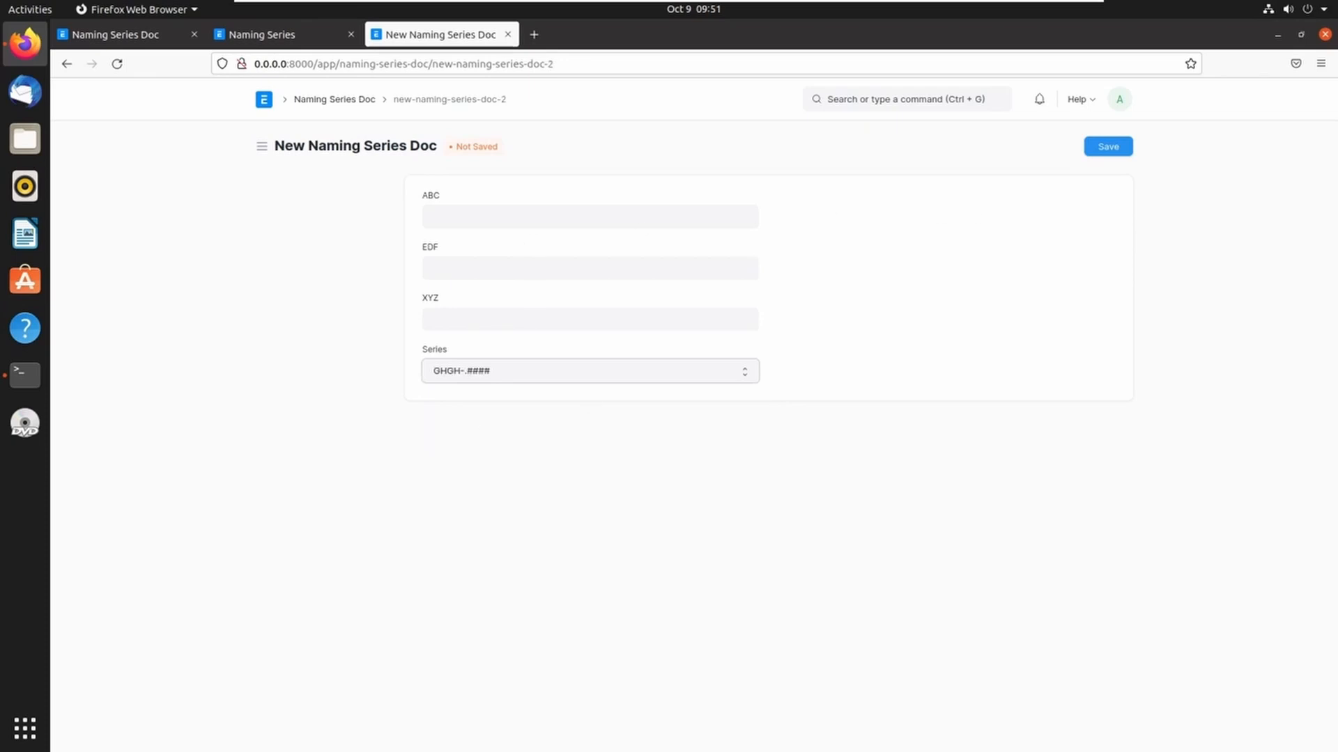
{"action": "left_click", "coordinate": [514, 219]}
{"action": "type", "text": "EE"}
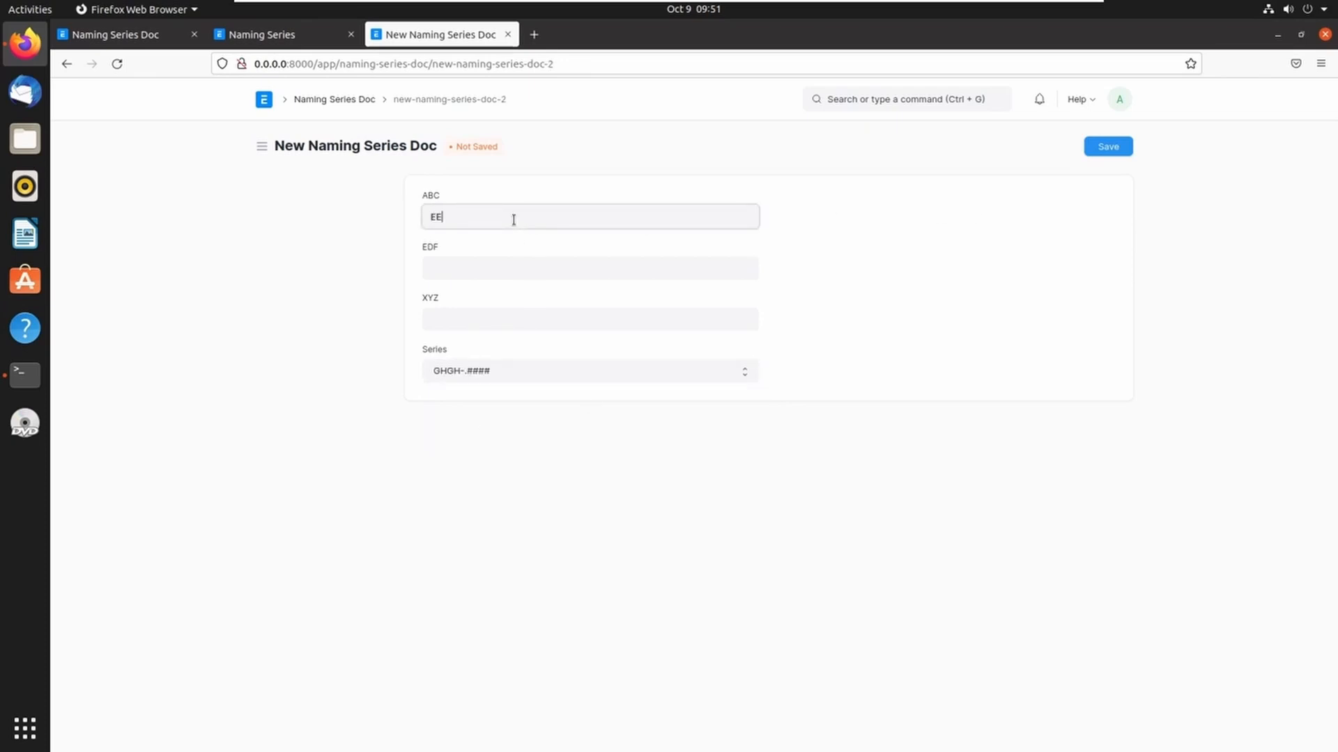
{"action": "type", "text": "E"}
{"action": "left_click", "coordinate": [1088, 149]}
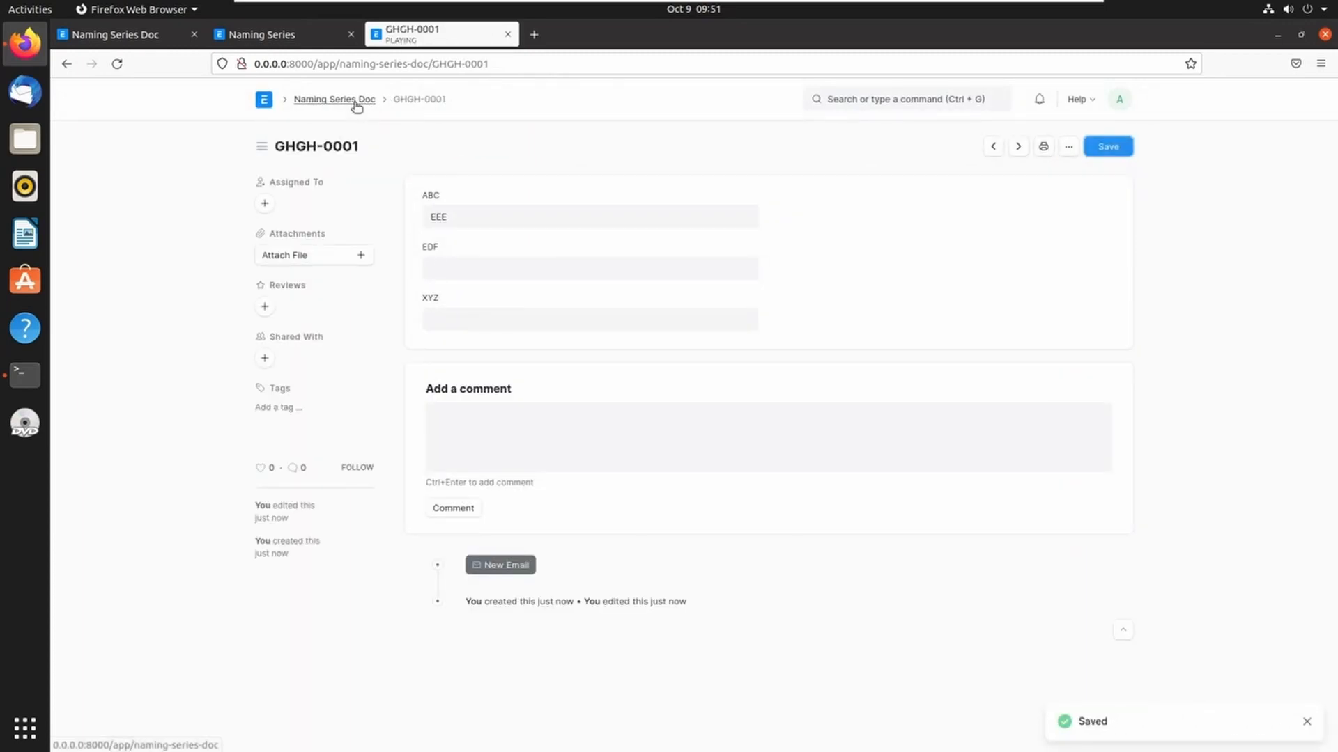
{"action": "left_click", "coordinate": [335, 99]}
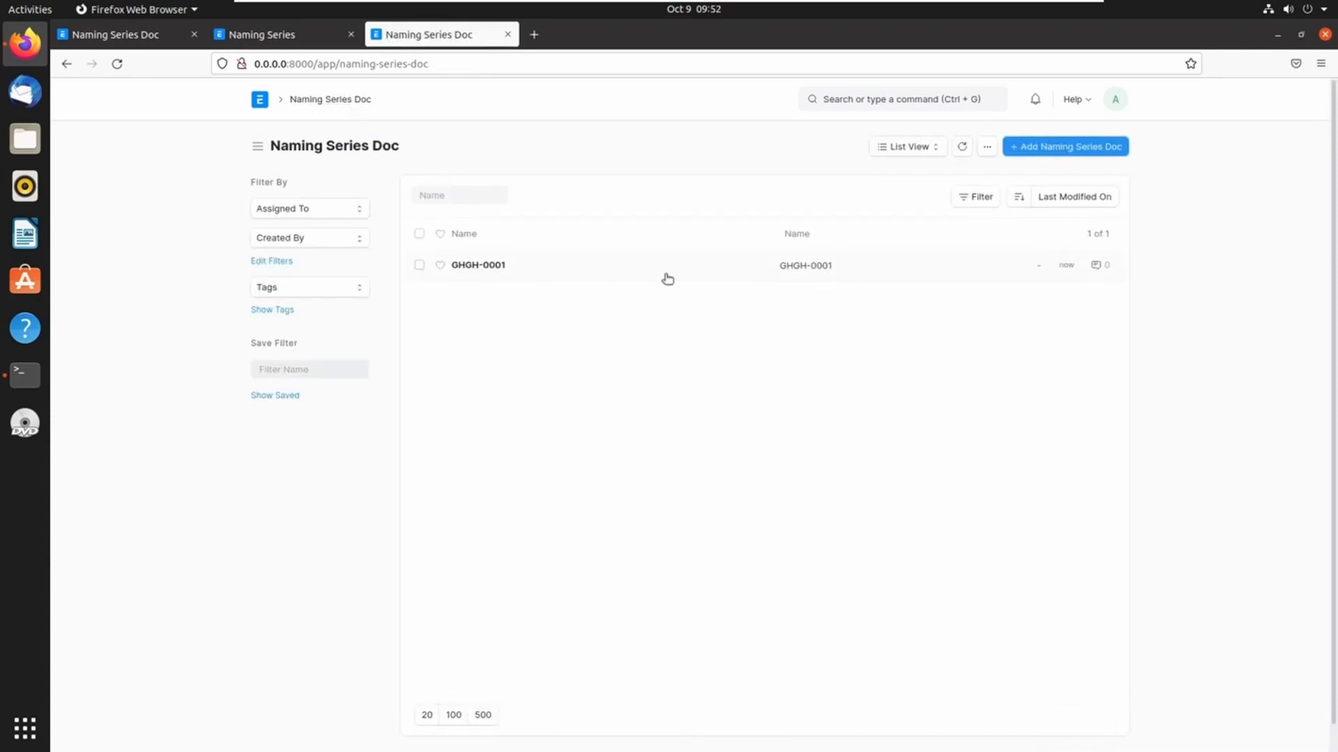
Save another Naming Series Doc record with series RRR-.### and ABC set to RRRR, and return to the list.
{"action": "left_click", "coordinate": [1034, 150]}
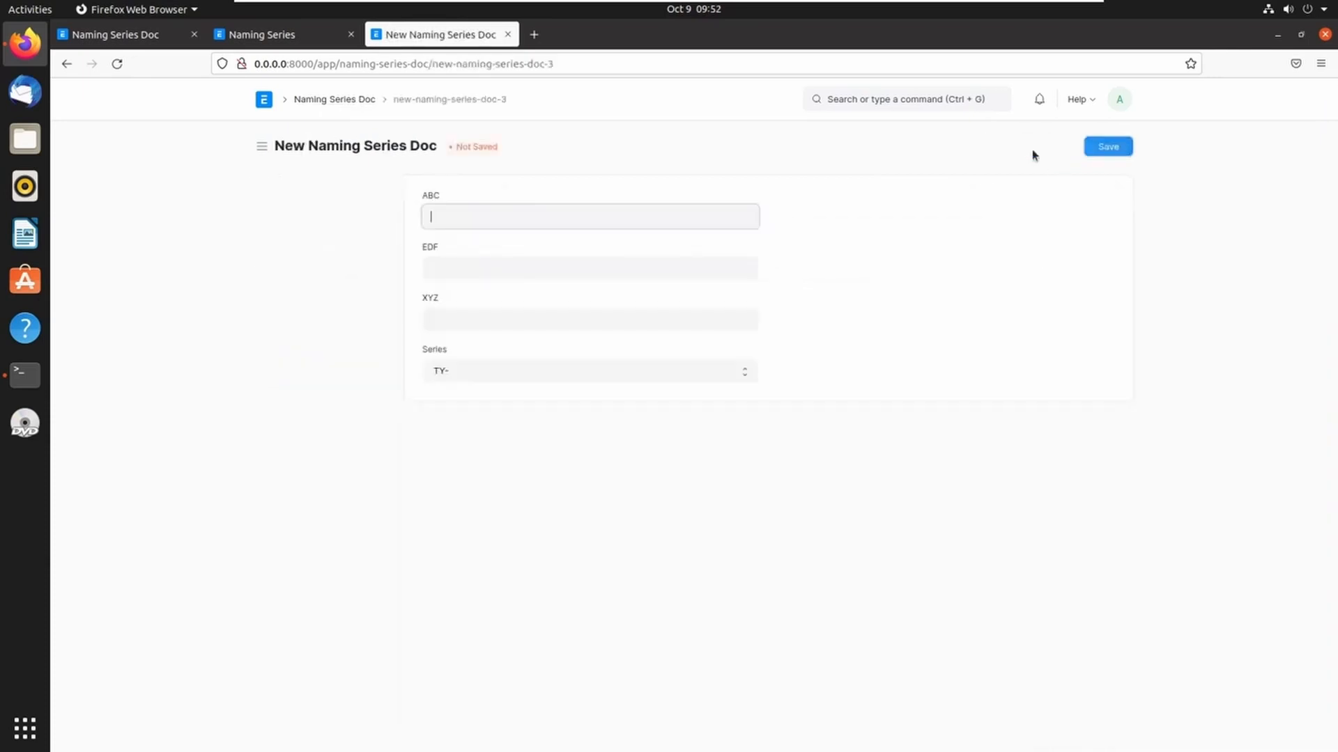
{"action": "left_click", "coordinate": [472, 372]}
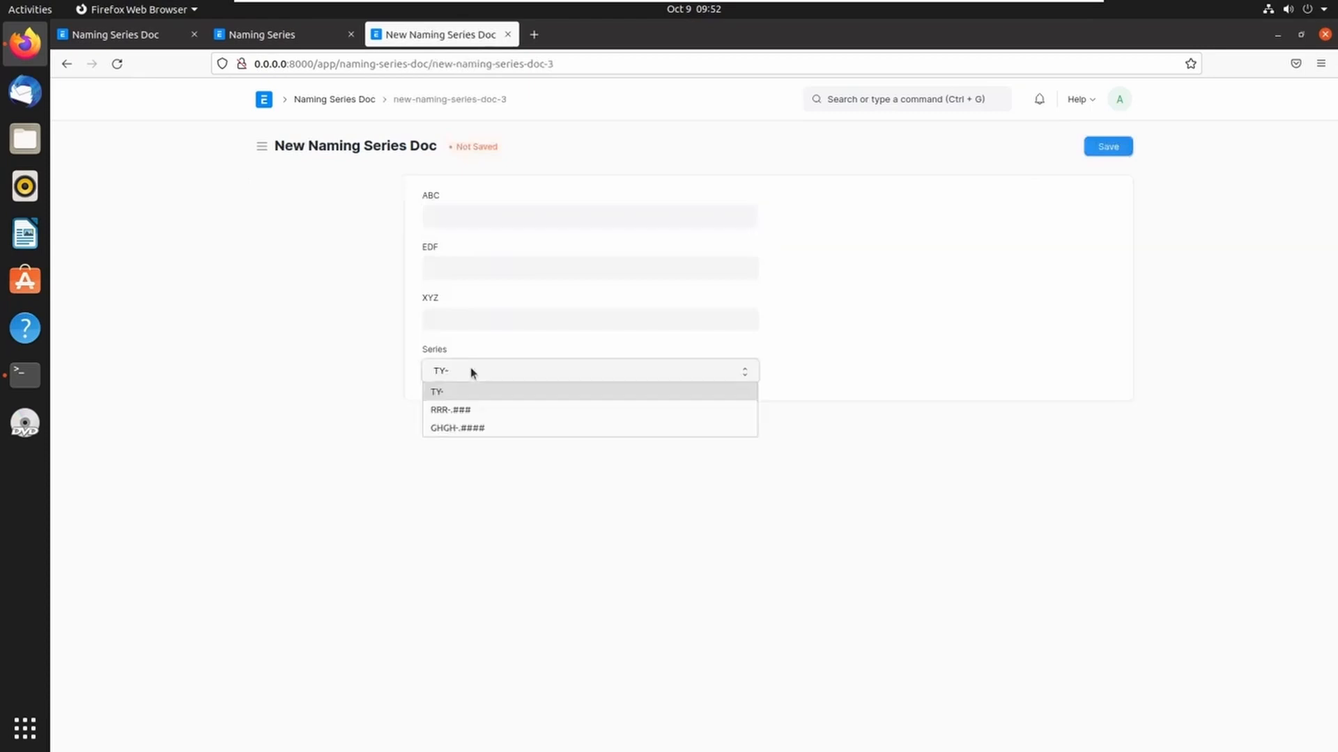
{"action": "left_click", "coordinate": [473, 410]}
{"action": "left_click", "coordinate": [485, 216]}
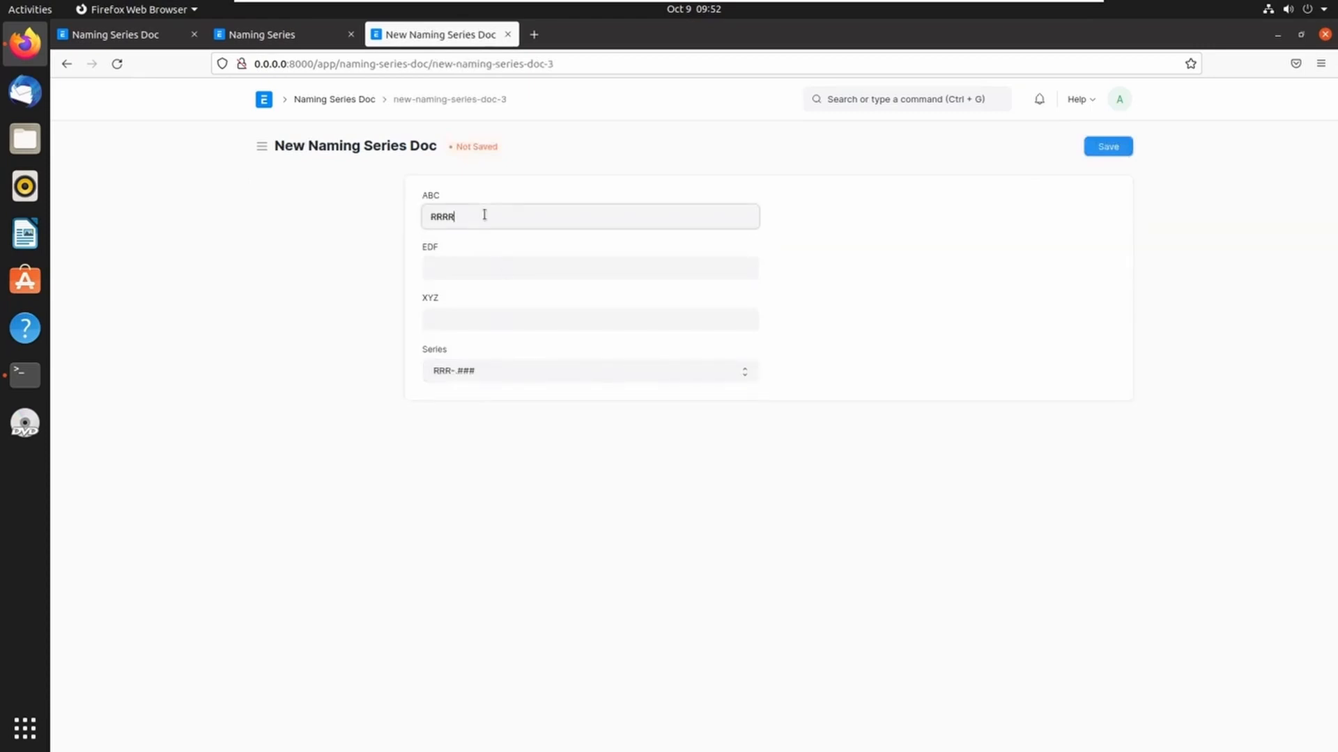
{"action": "left_click", "coordinate": [1095, 149]}
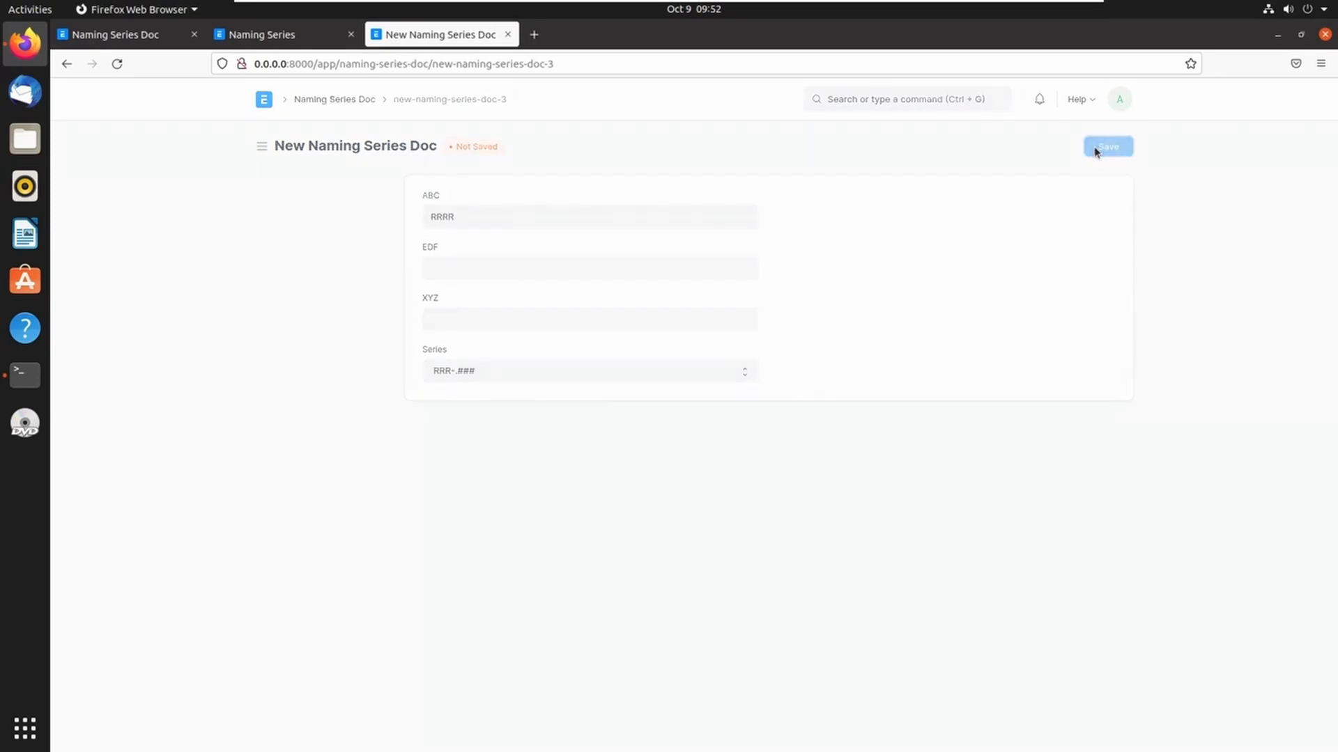
{"action": "left_click", "coordinate": [326, 102]}
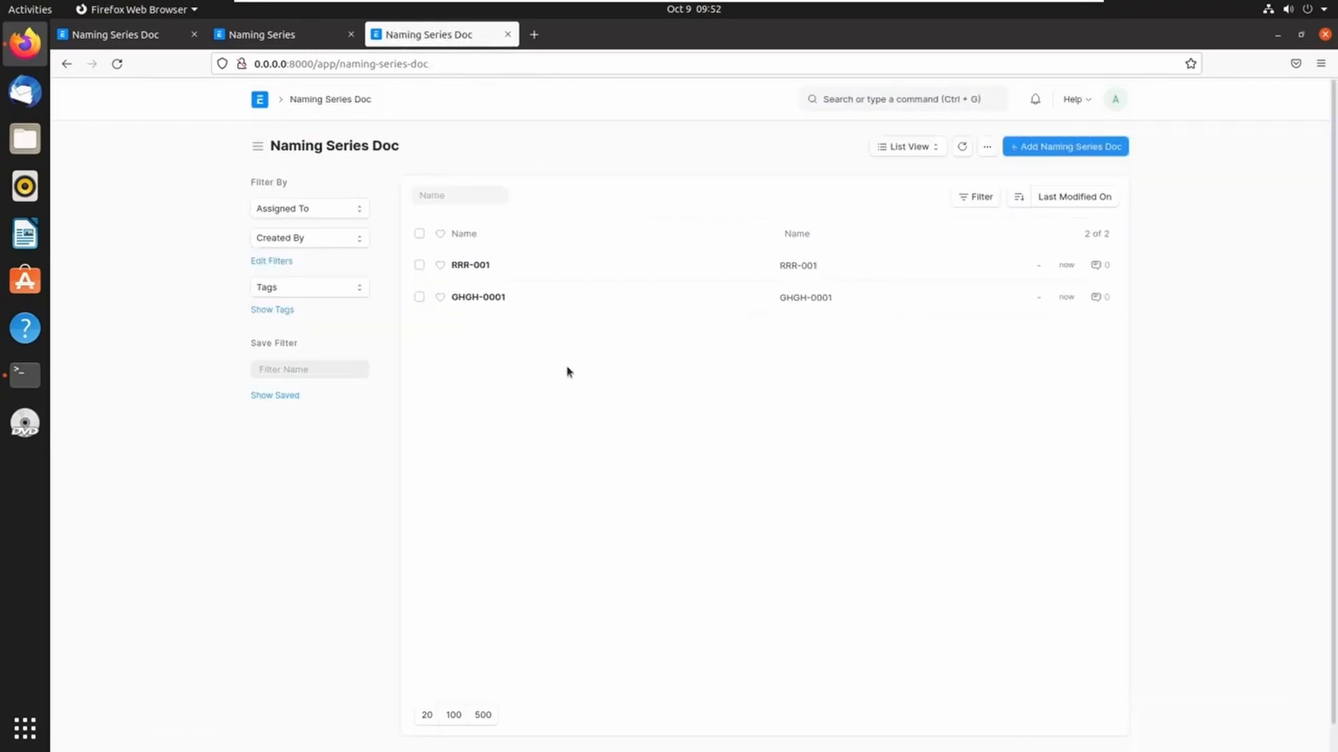